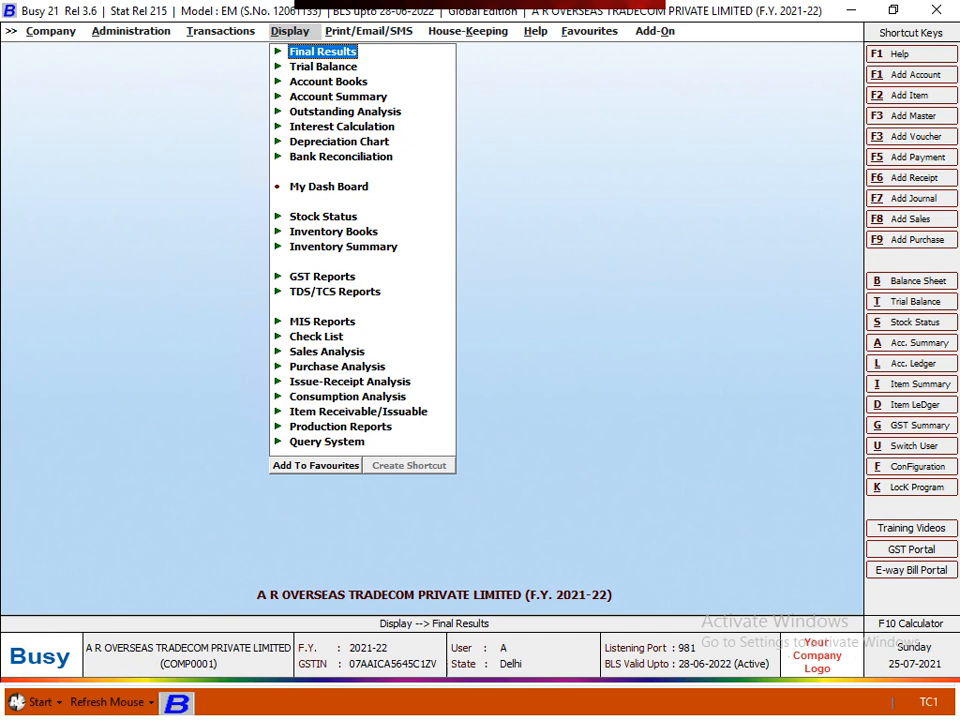
- In the Display menu, go down to GST Reports, expand it, and highlight GST Returns
key("Down")
key("Down")
key("Down")
key("Down")
key("Down")
key("Down")
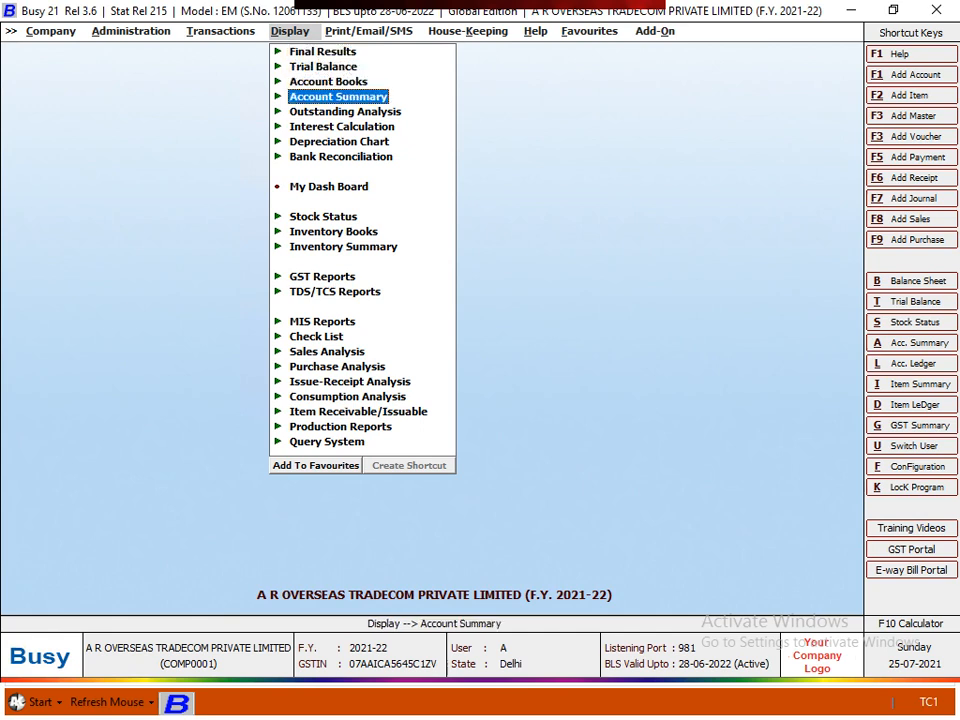
key("Down")
key("Down")
key("Down")
key("Down")
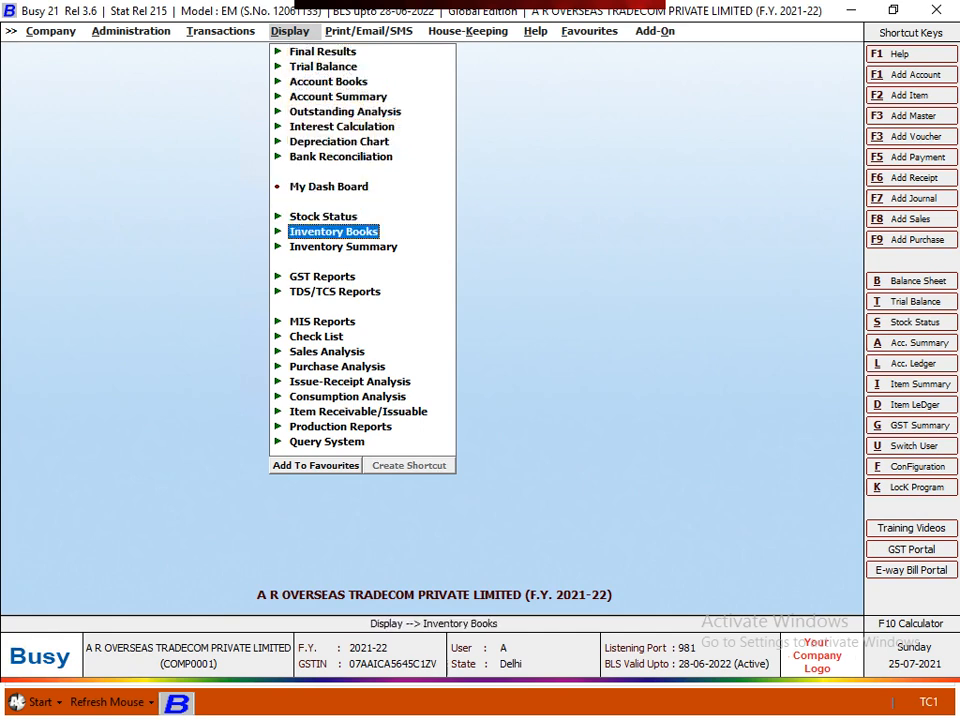
key("Up")
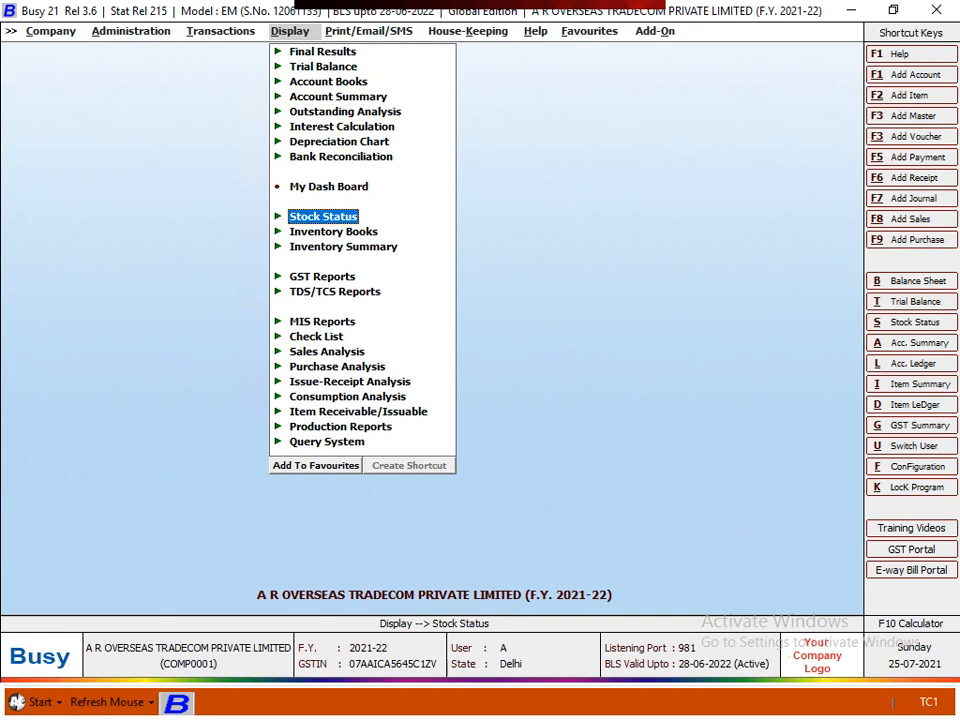
key("Down")
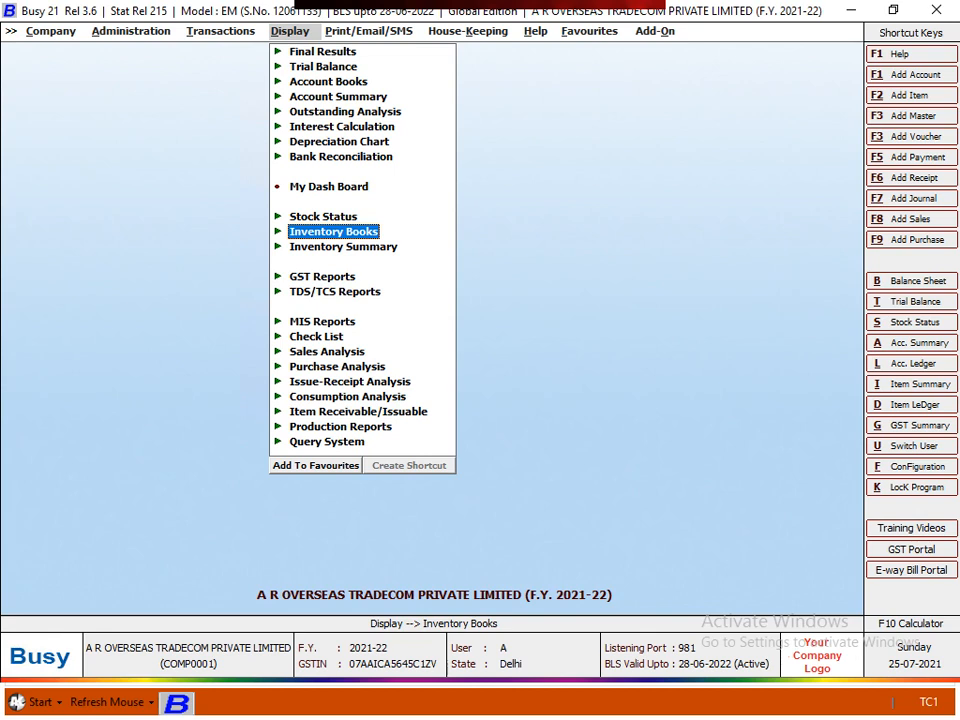
key("Down")
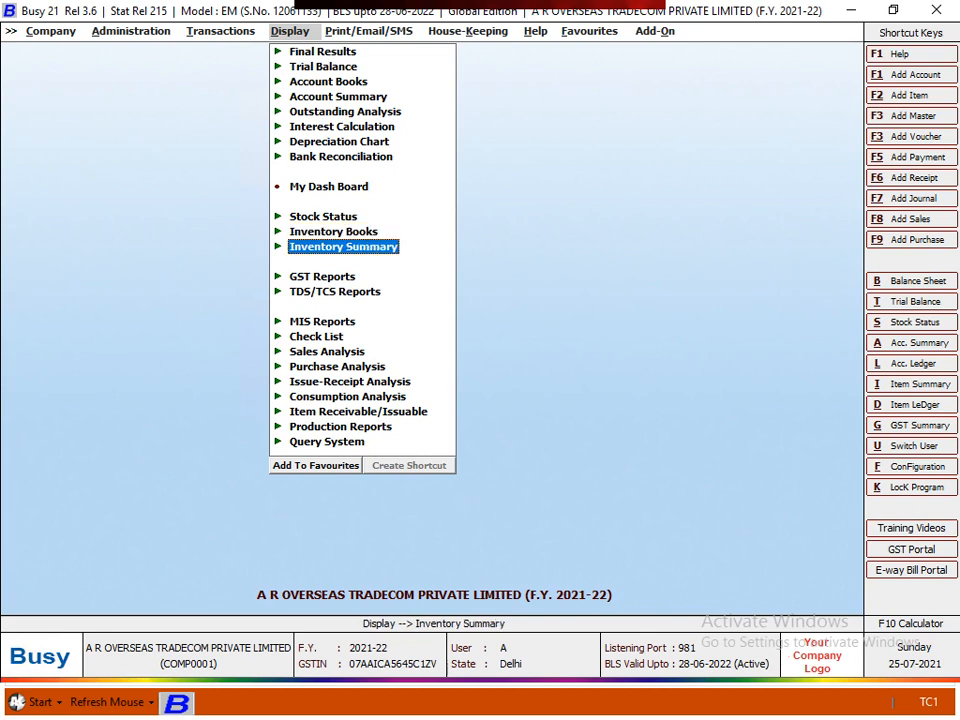
key("Down")
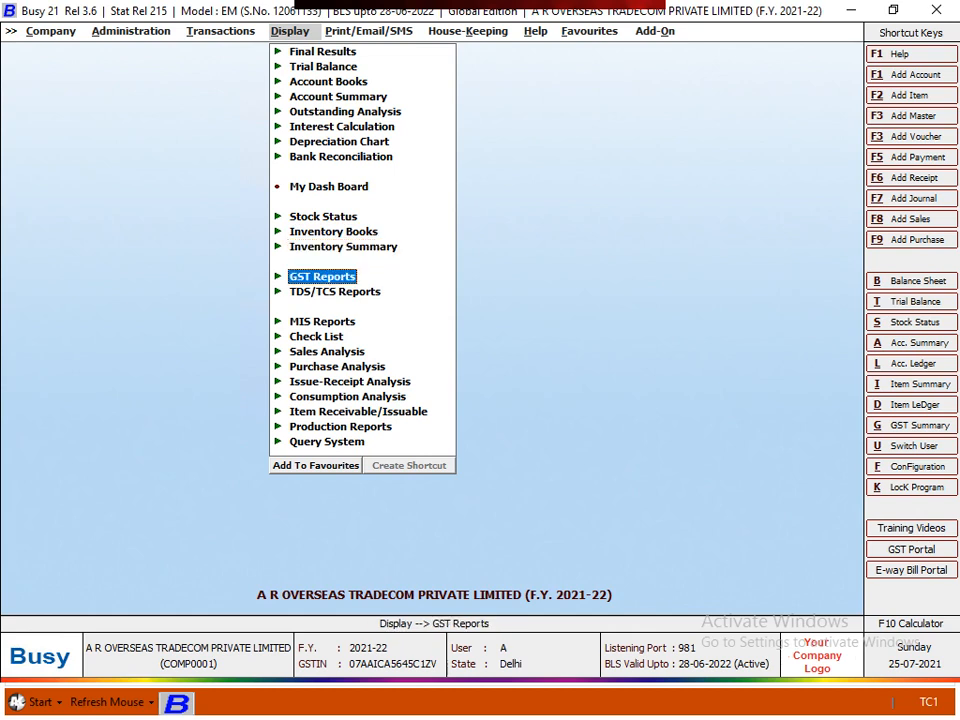
key("Return")
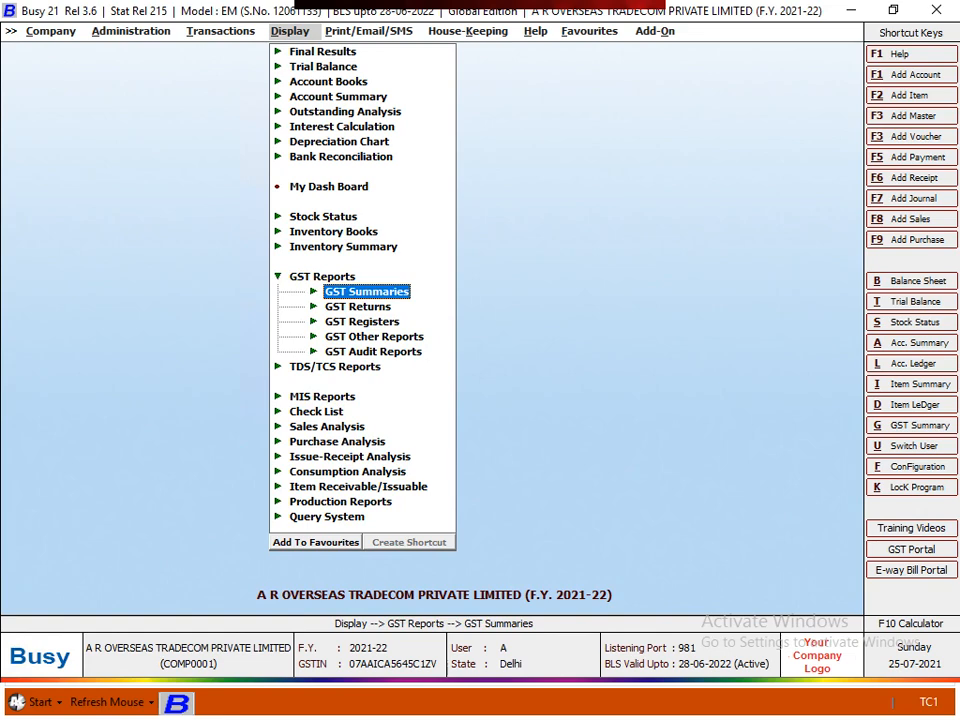
key("Down")
- Expand GST Returns and open the GSTR-3B options, dated 01-04-2021 to 23-07-2021
key("Return")
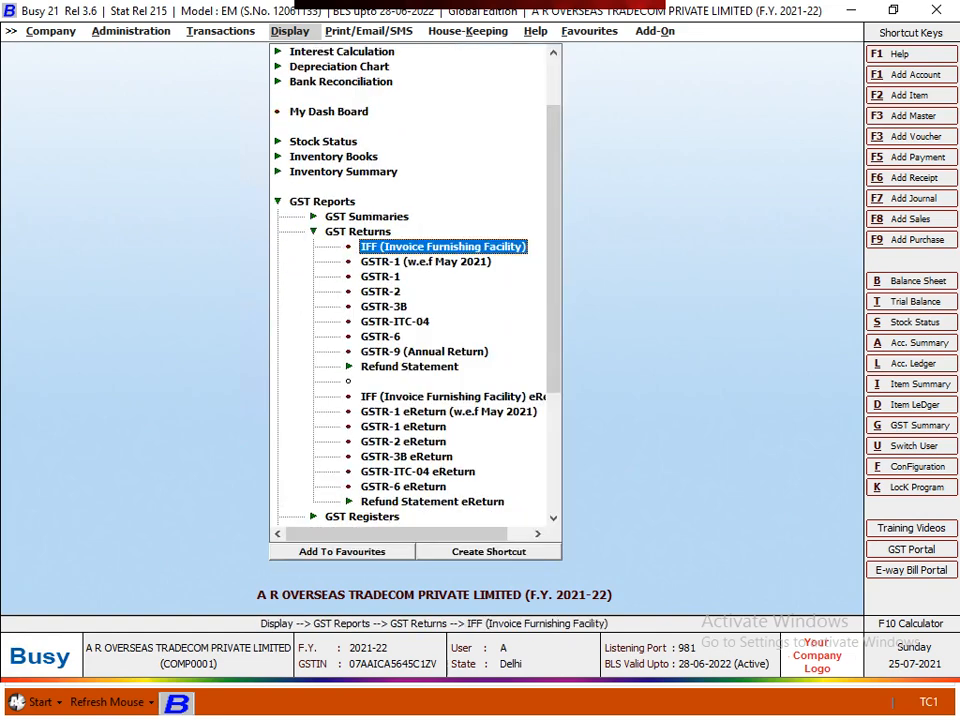
key("Down")
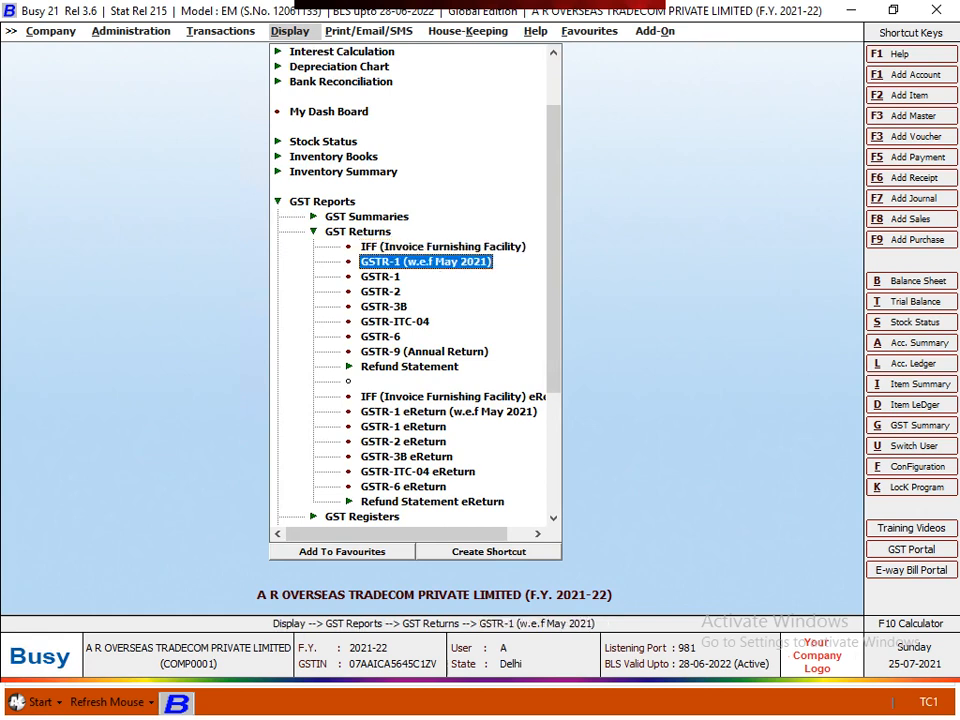
key("Down")
key("Down")
key("Down")
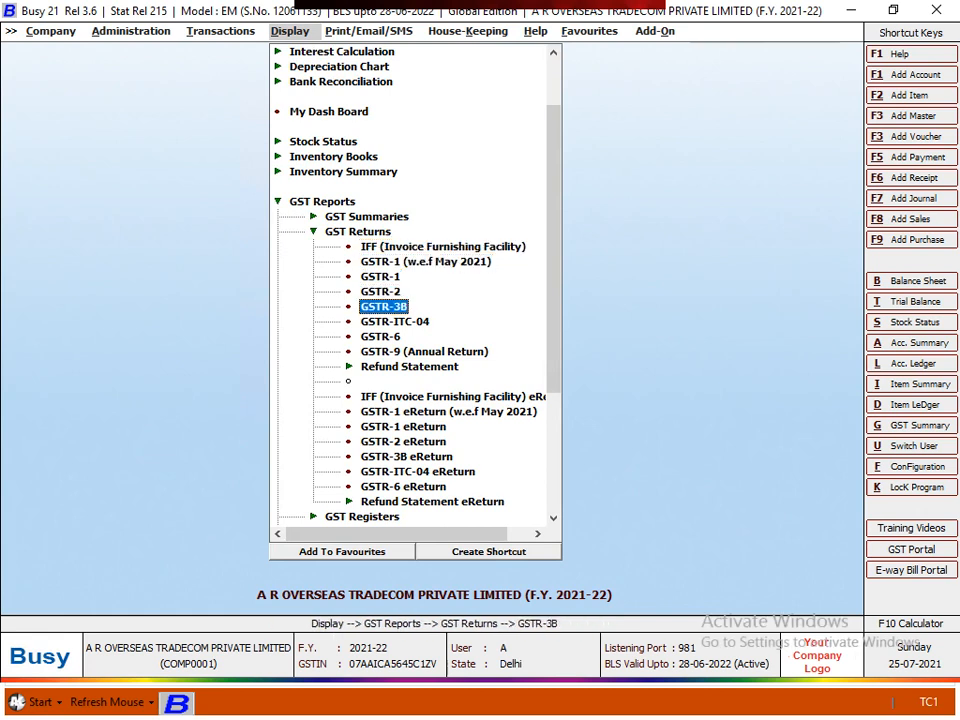
key("Return")
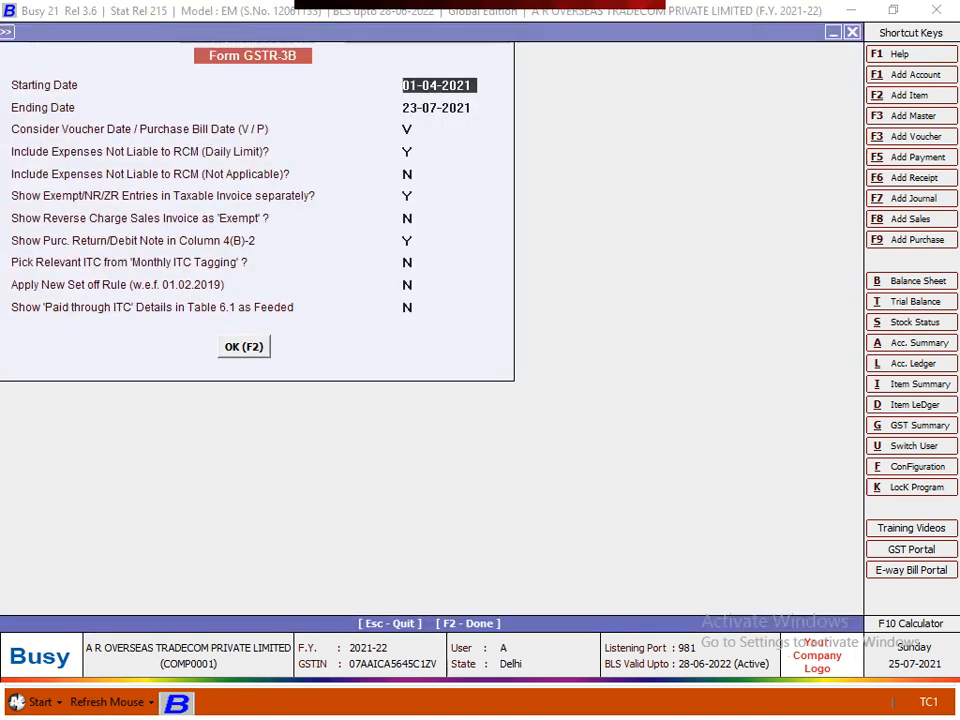
- Try GSTR-3B ending dates of 30-04-2021, then 31-06 and 30-06-2021
key("Return")
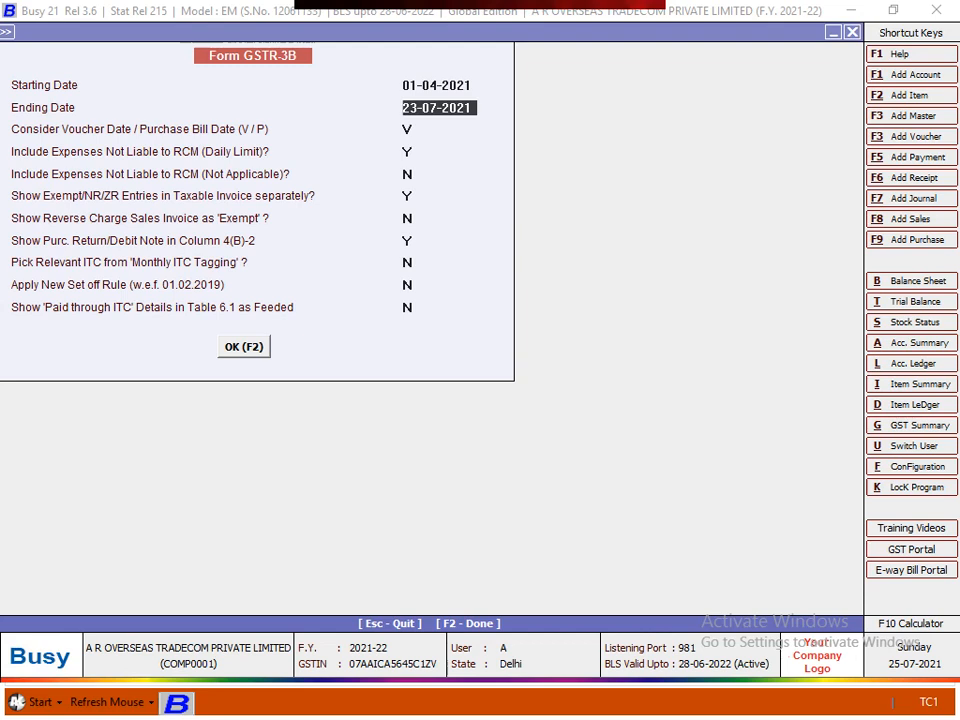
type("30.4")
key("Return")
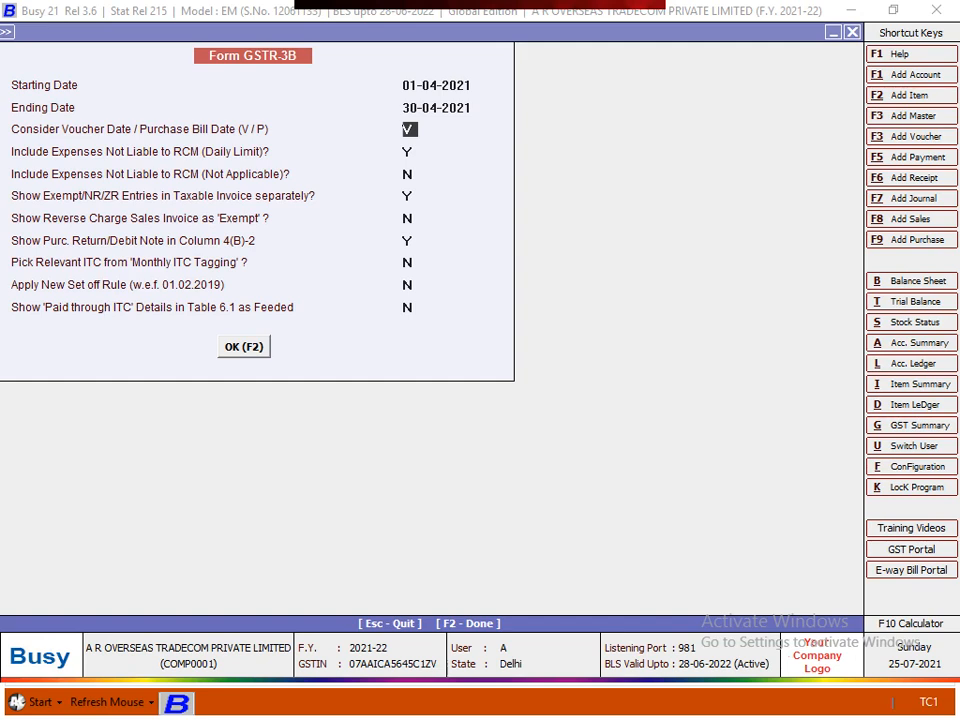
key("Up")
key("Up")
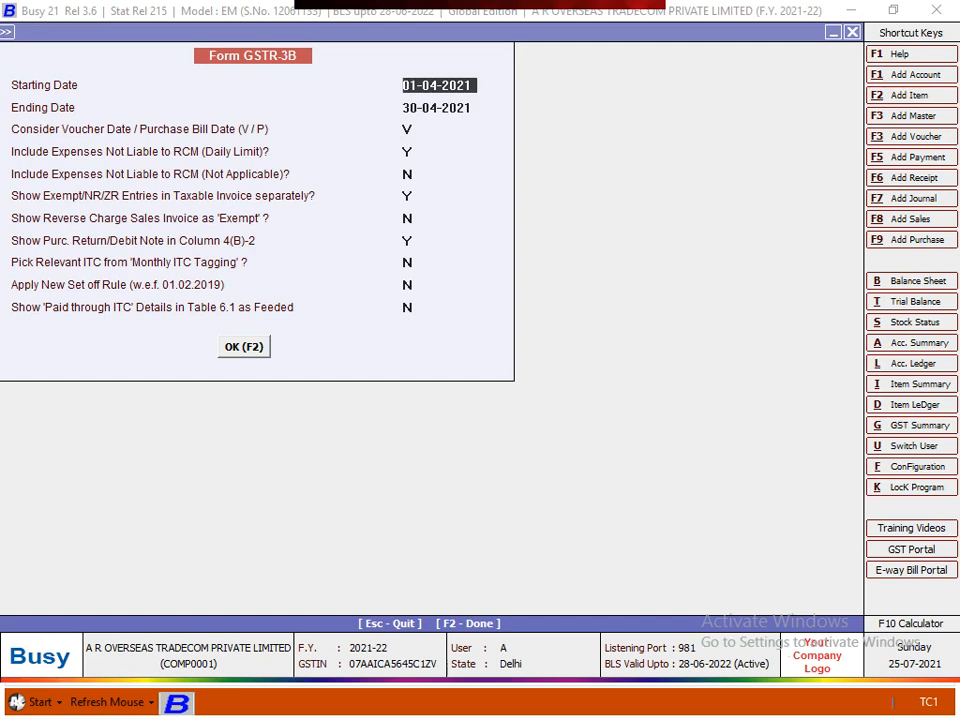
key("Return")
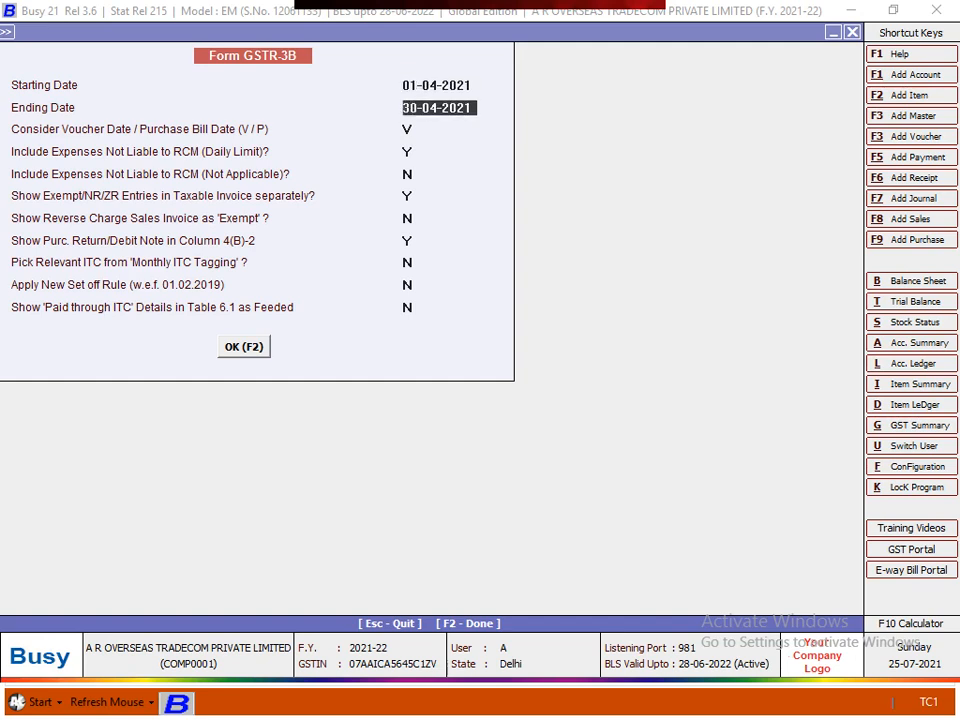
type("31.6")
key("Return")
type("30.6")
key("Return")
key("Return")
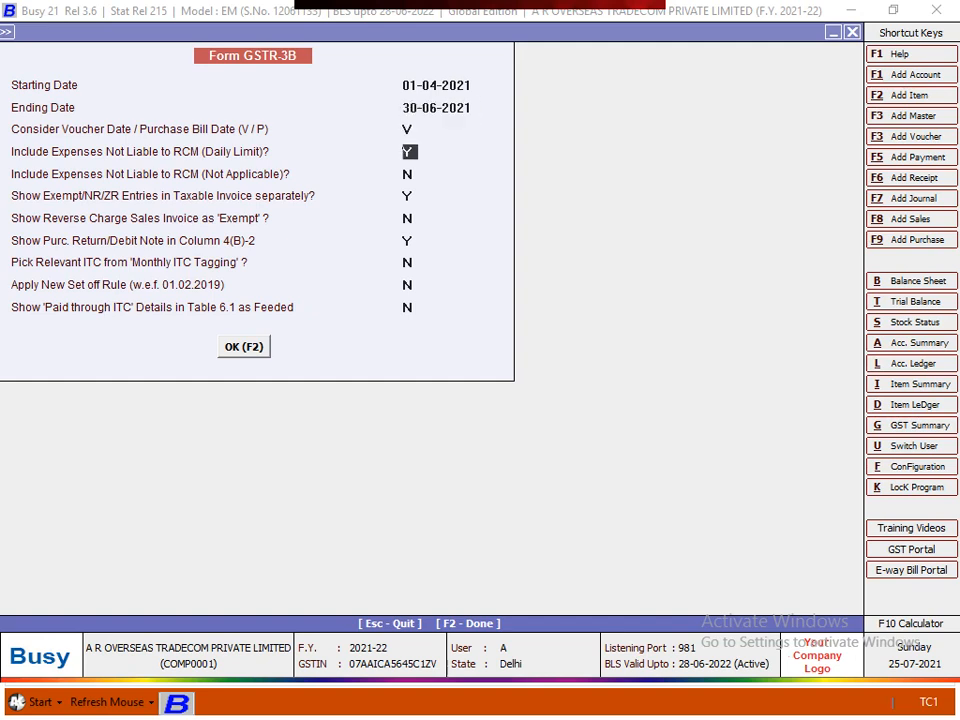
- Reset the ending date to 30-04-2021 and generate the April GSTR-3B report
key("Up")
key("Up")
type("30.4")
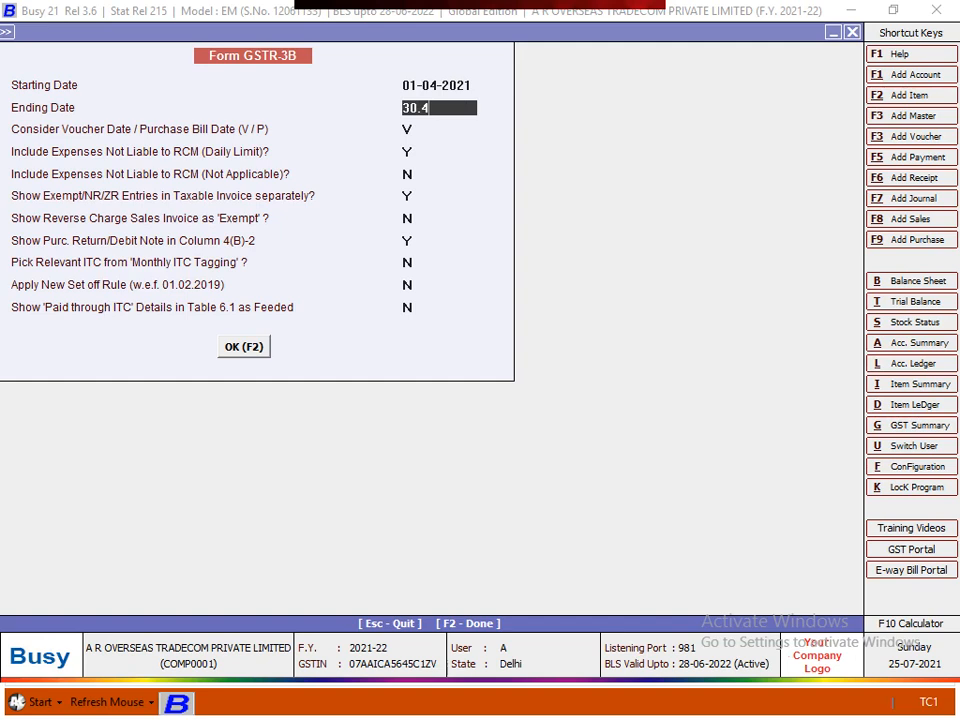
key("Return")
key("Return")
key("Return")
key("Return")
key("Return")
key("Return")
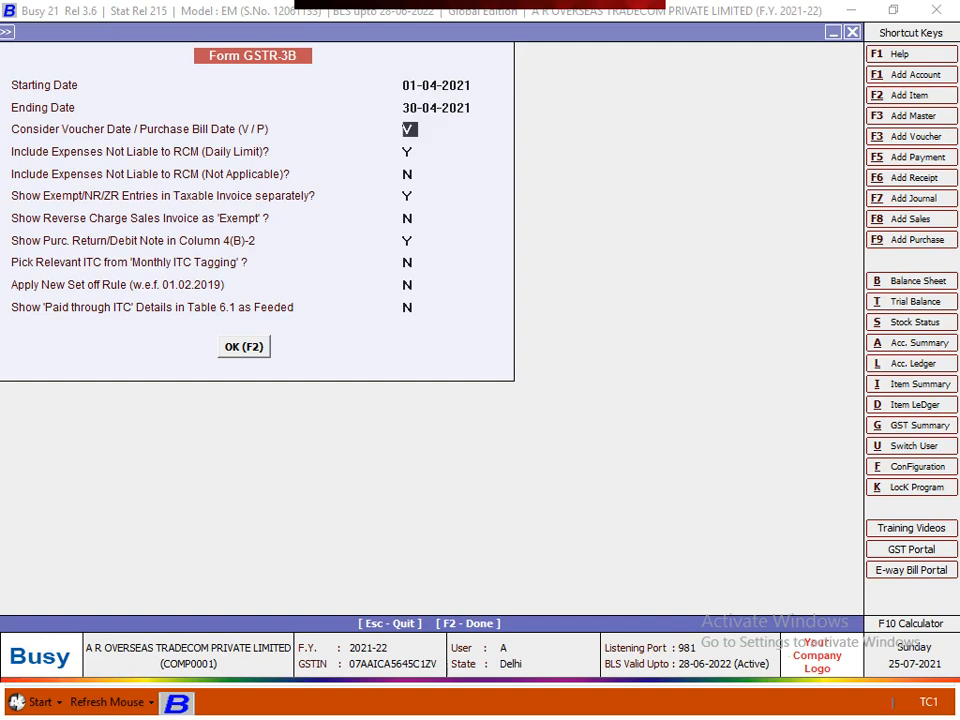
key("Return")
key("Return")
key("Return")
key("Return")
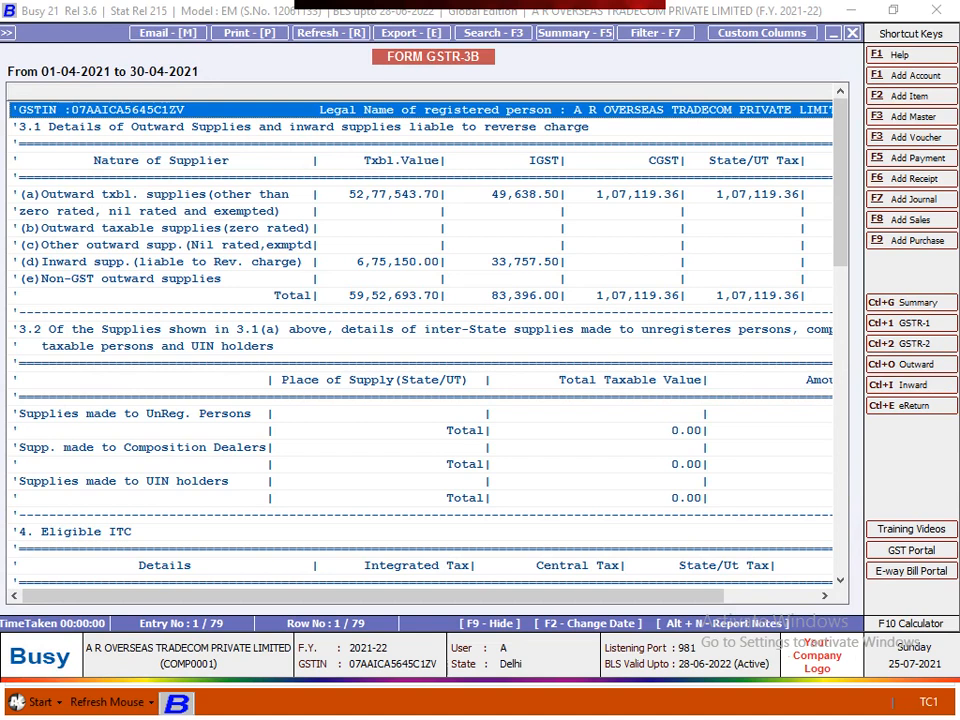
- Review table 3.1 rows (a) outward taxable, (b) zero rated and (c) nil rated supplies
key("Down")
key("Down")
key("Down")
key("Down")
key("Down")
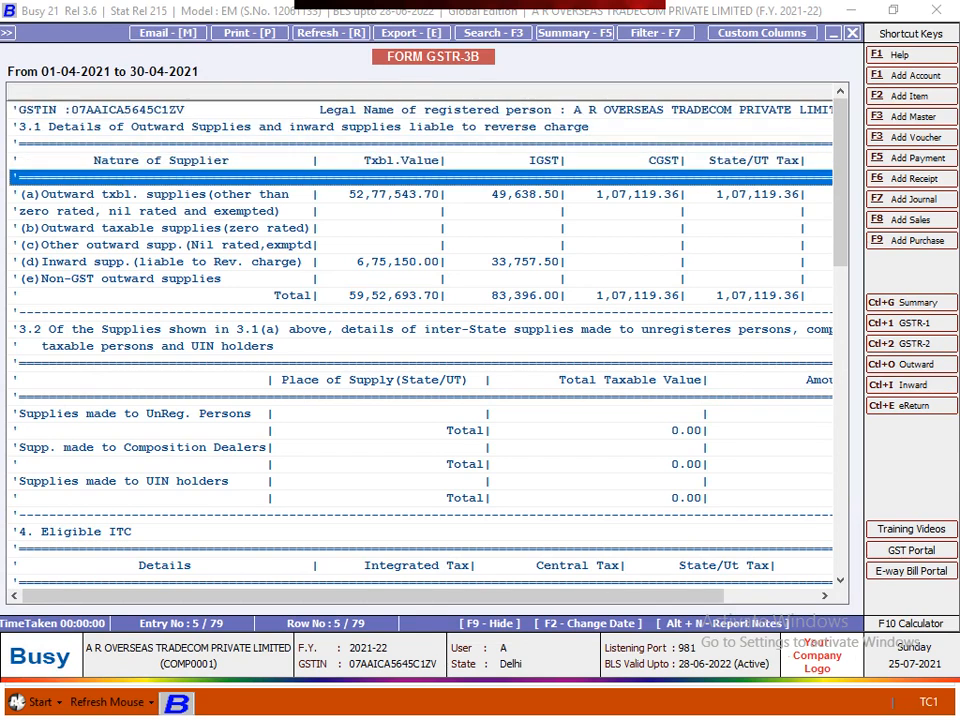
key("Up")
key("Up")
key("Up")
key("Up")
key("Up")
key("Down")
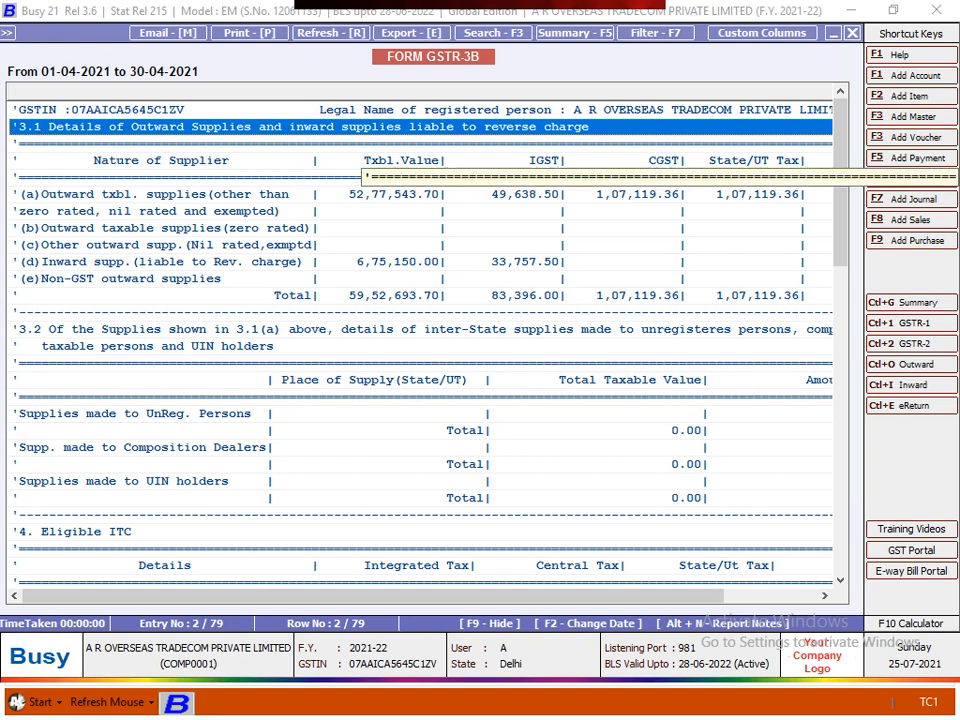
key("Down")
key("Down")
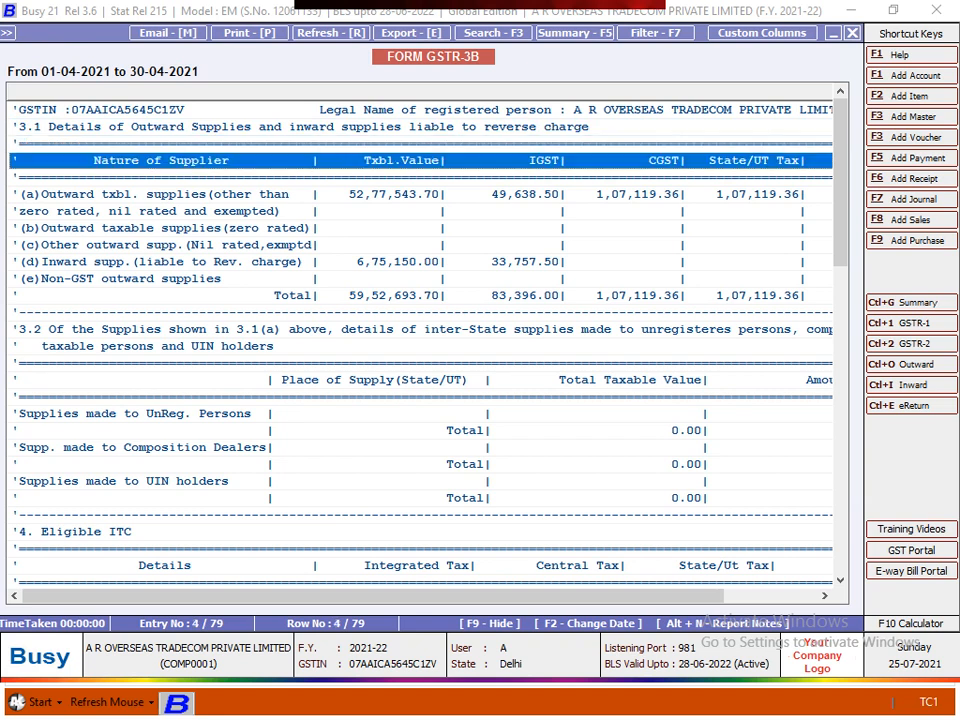
key("Up")
key("Up")
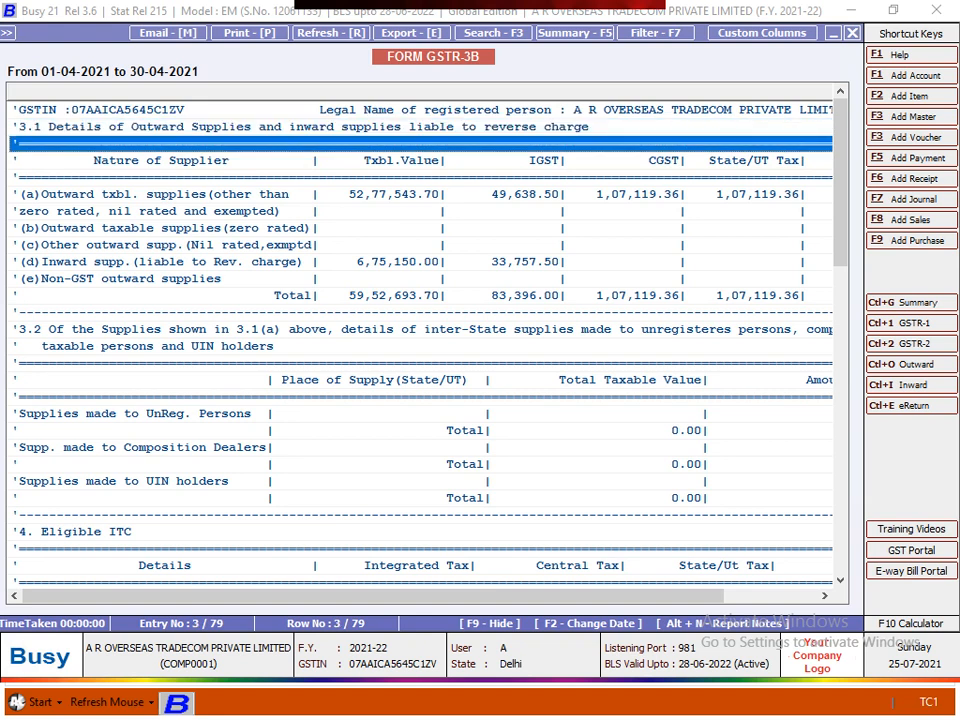
key("Down")
key("Down")
key("Down")
key("Down")
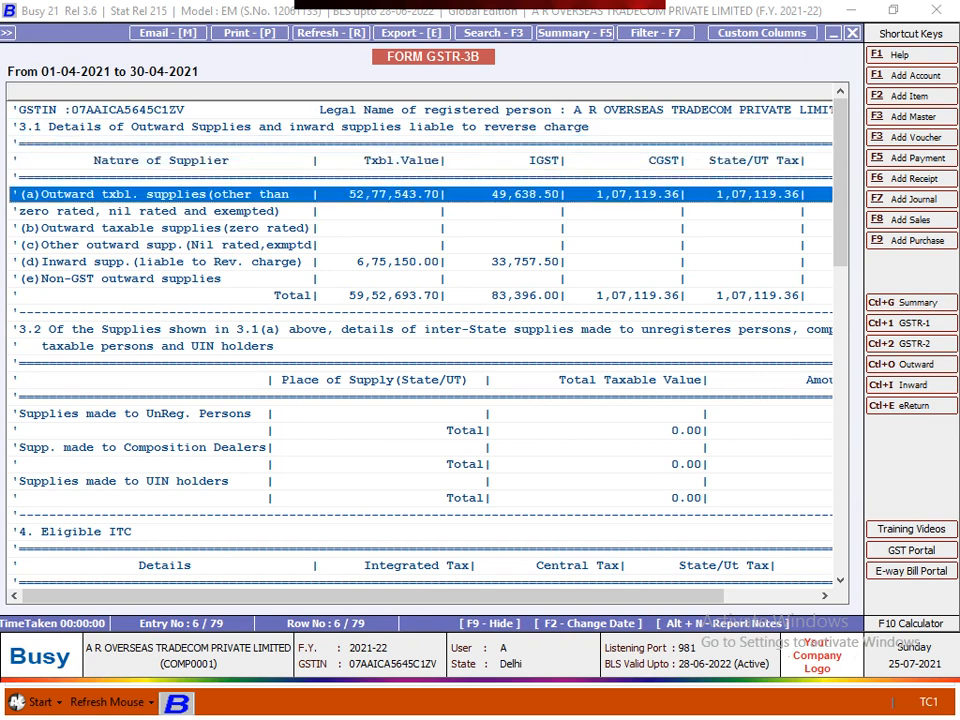
key("Down")
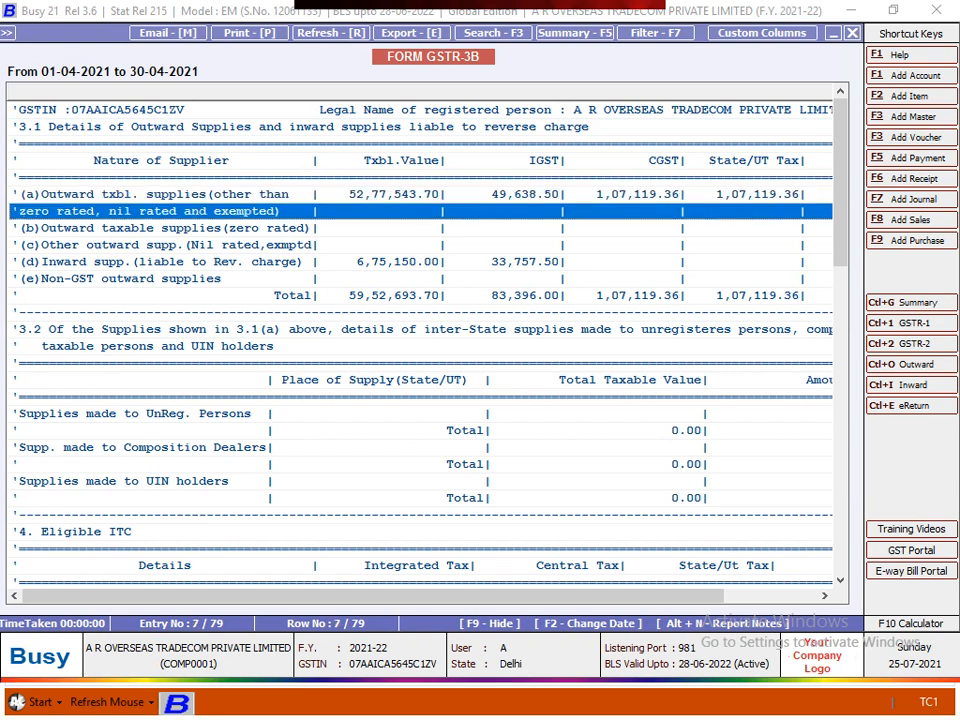
key("Up")
key("Up")
key("Down")
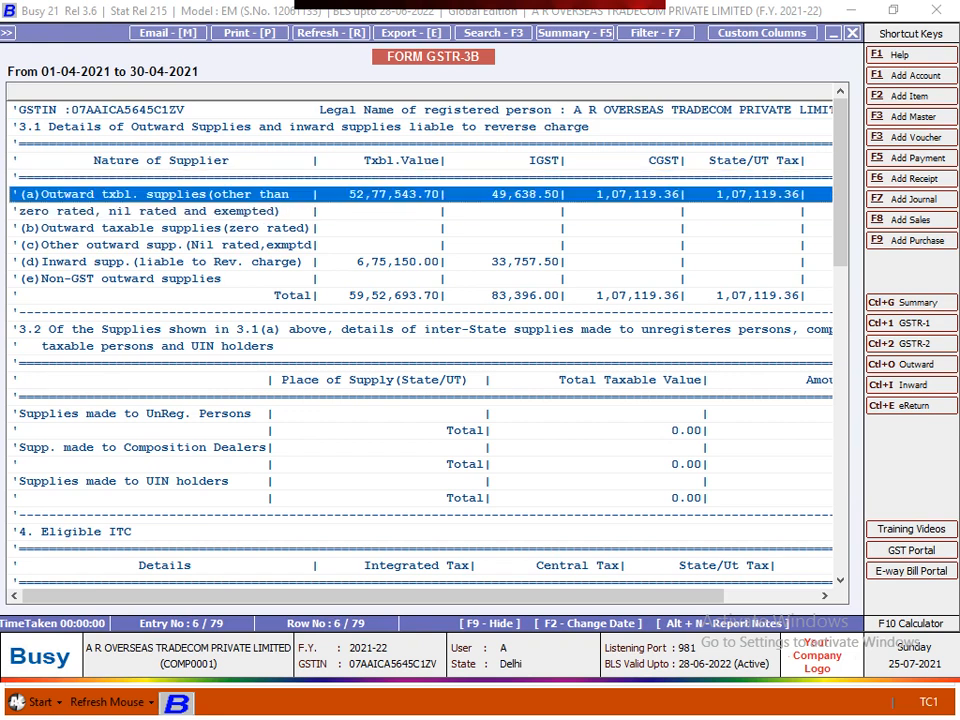
key("Down")
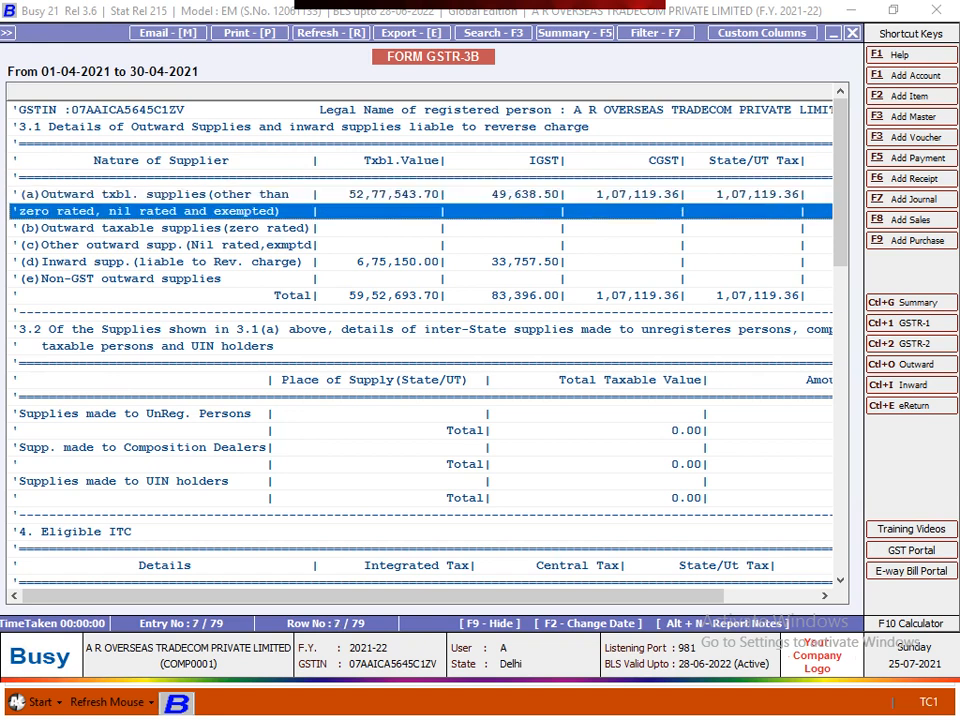
key("Up")
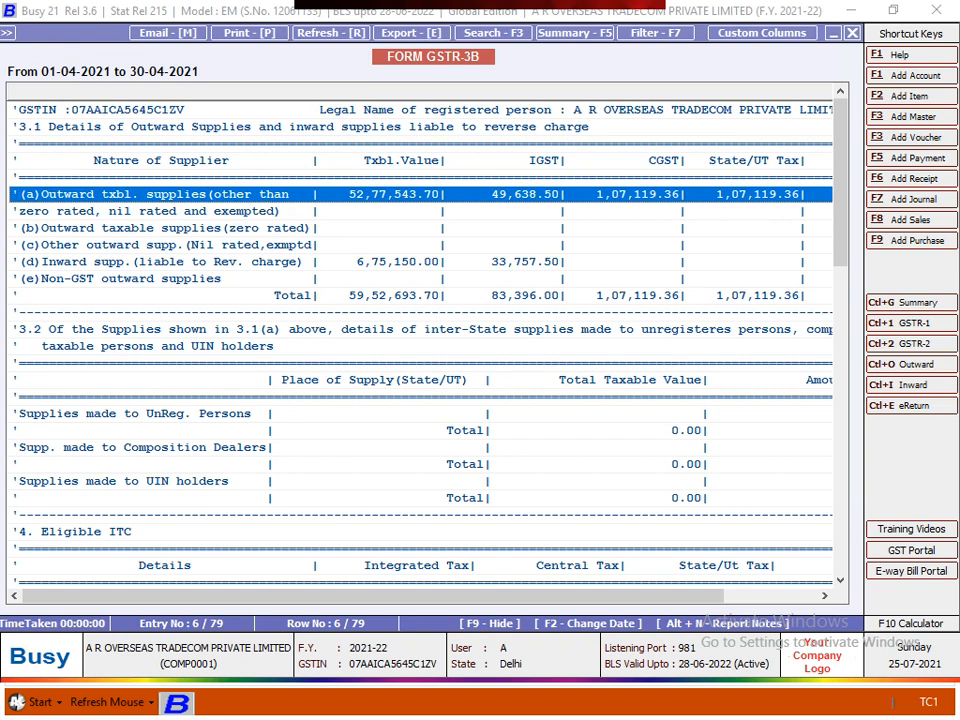
key("Down")
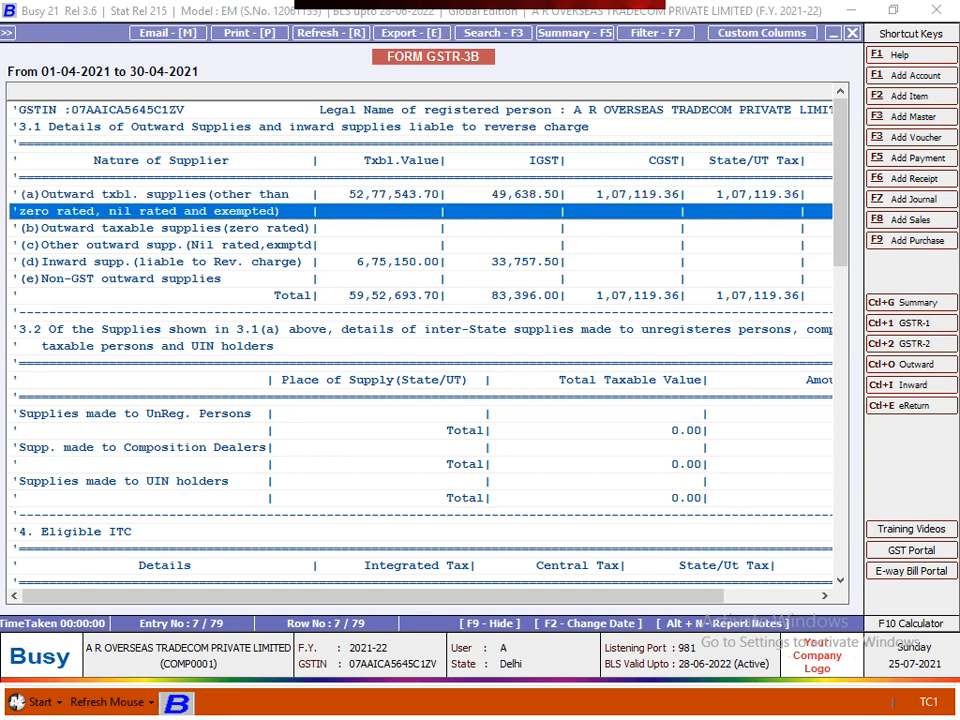
key("Up")
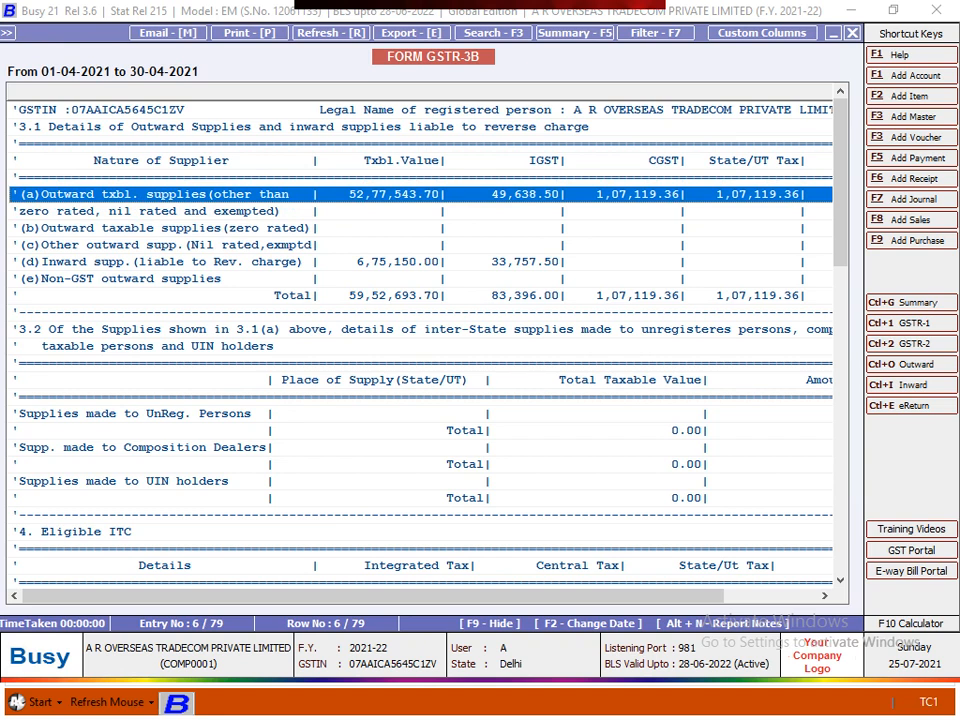
key("Down")
key("Up")
key("Down")
key("Up")
key("Down")
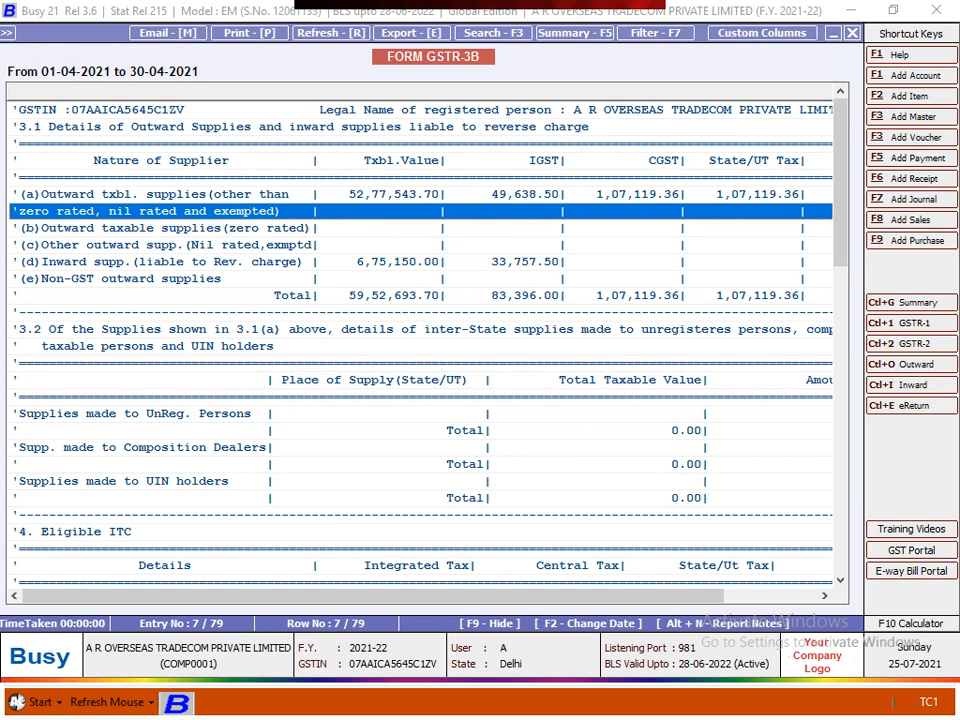
left_click(165, 228)
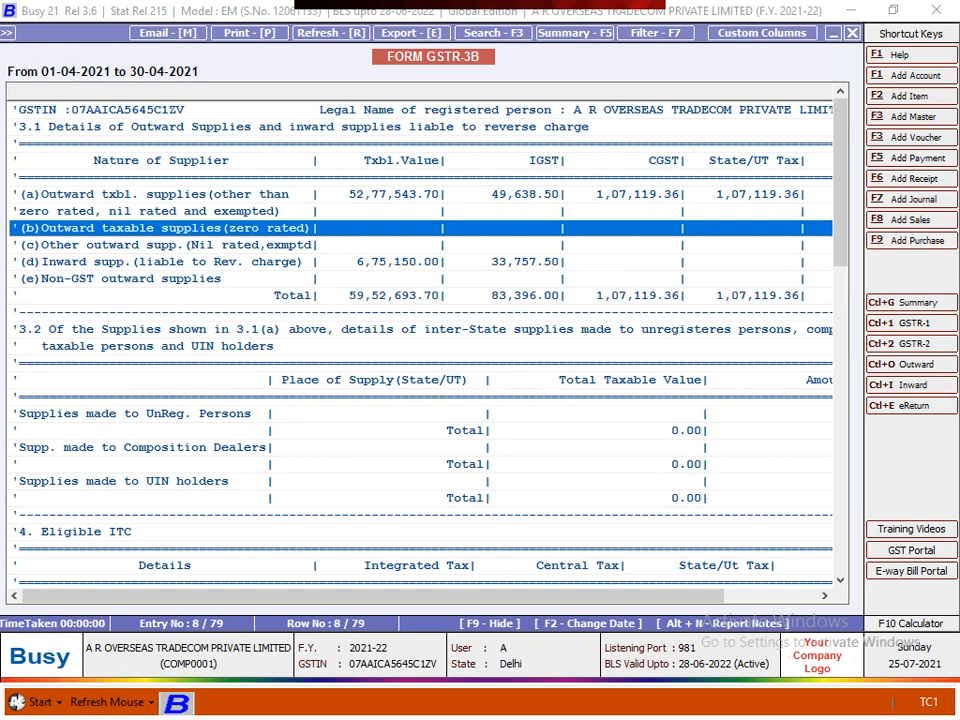
left_click(165, 245)
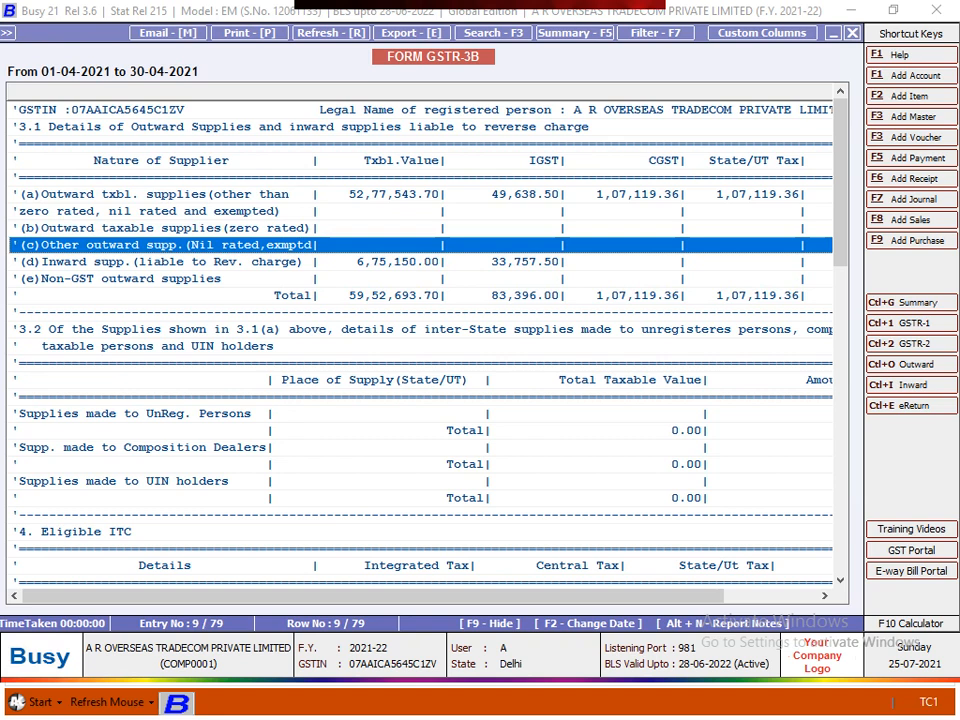
key("Up")
key("Up")
key("Up")
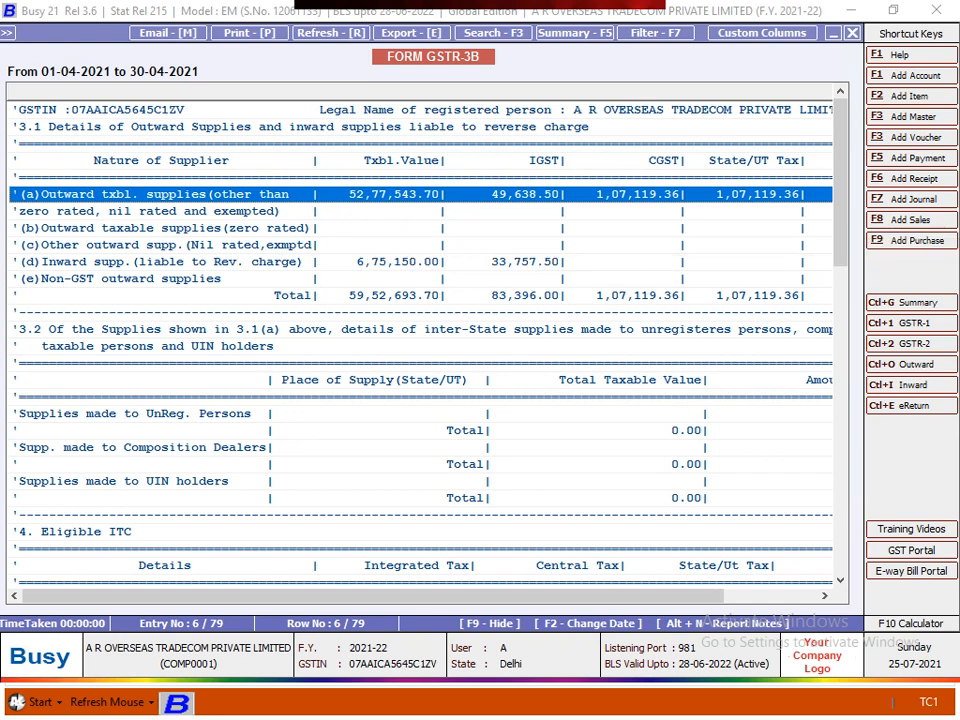
- Drill into row 3.1(a) and list its Sale / Sale Return invoices
key("Return")
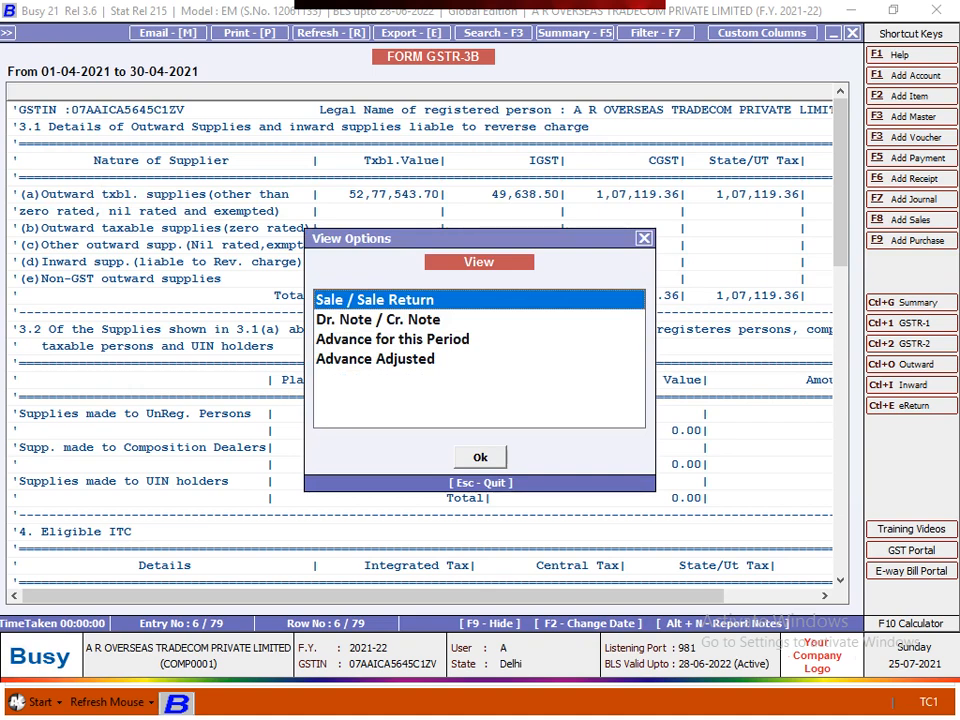
key("Down")
key("Down")
key("Up")
key("Up")
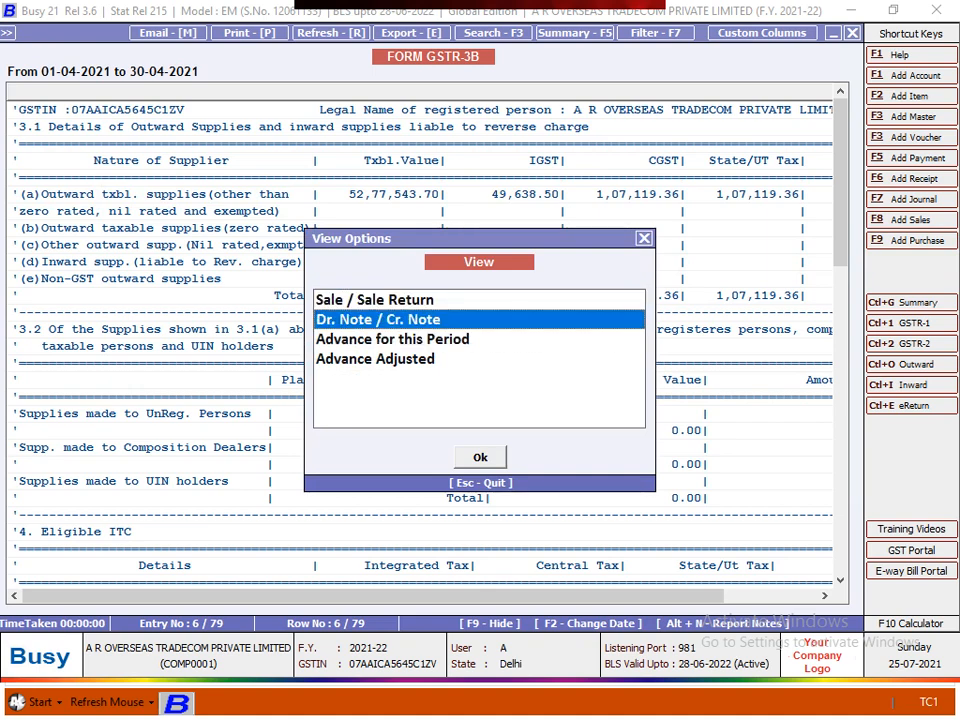
key("Return")
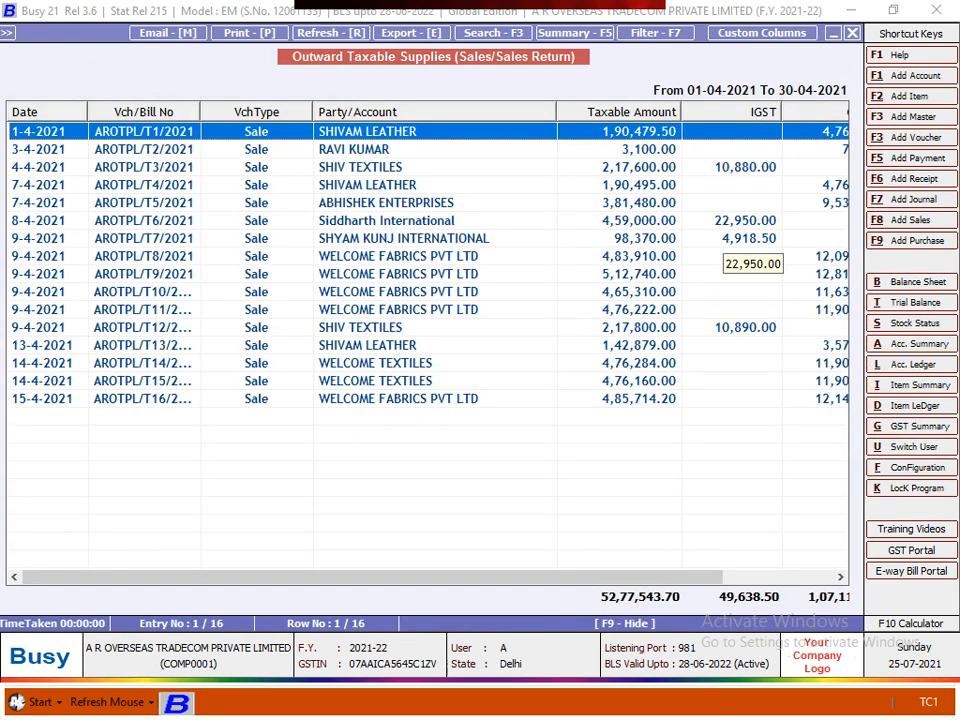
key("Down")
key("Down")
key("Down")
key("Down")
key("Down")
key("Down")
key("Down")
key("Down")
key("Down")
key("Down")
key("Down")
key("Down")
key("Down")
key("Down")
key("Down")
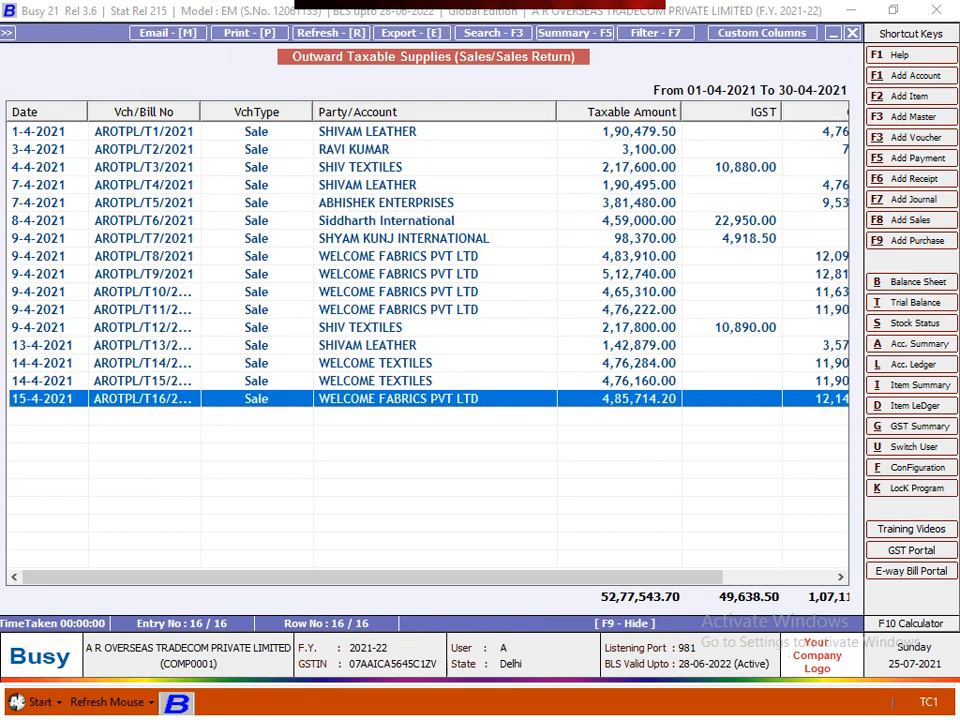
key("Right")
key("Right")
key("Right")
key("Right")
key("Right")
key("Right")
key("Right")
key("Right")
key("Right")
key("Right")
key("Right")
key("Right")
key("Right")
key("Right")
key("Right")
key("Right")
key("Right")
key("Right")
key("Right")
key("Right")
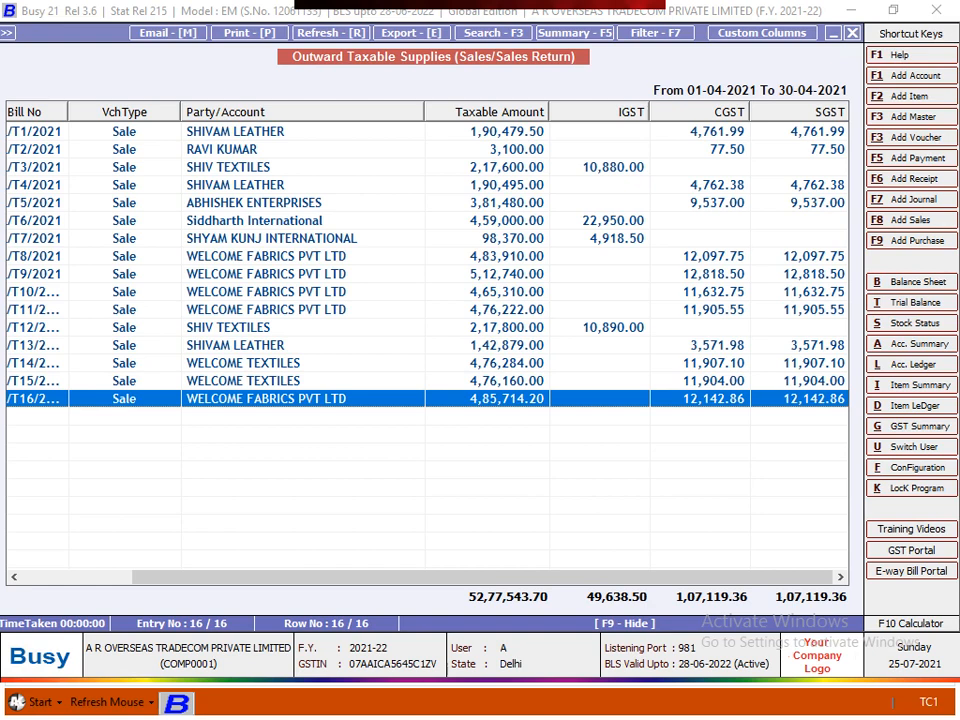
left_click(600, 167)
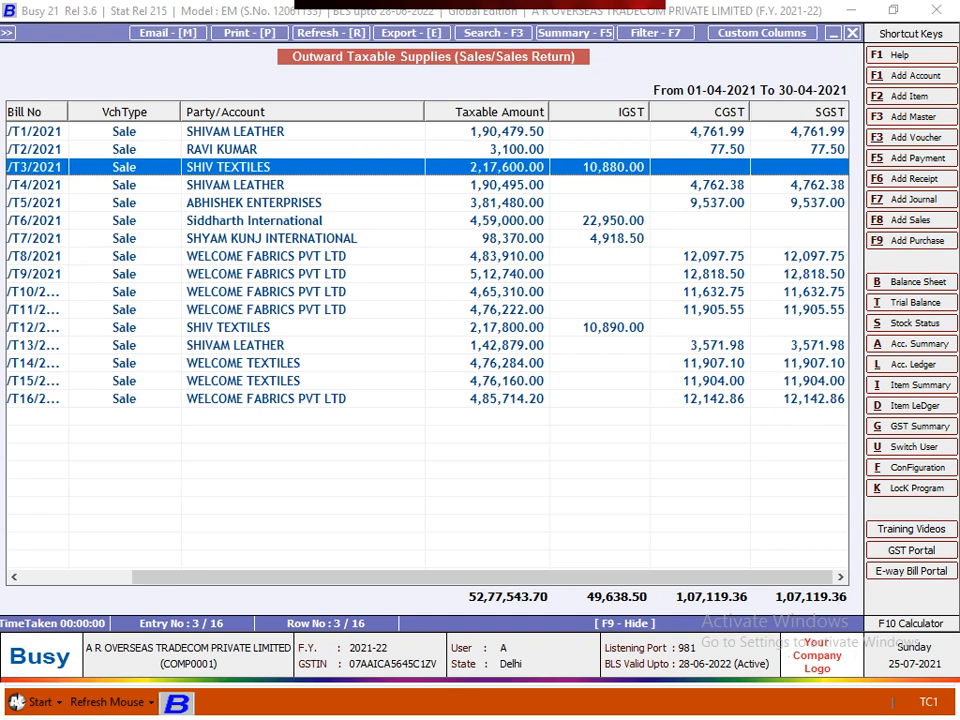
mouse_move(482, 577)
left_mouse_down()
mouse_move(372, 577)
mouse_move(482, 577)
left_mouse_up()
- Close the sales list and compare the 3.1 (b) and (c) supply rows
key("Escape")
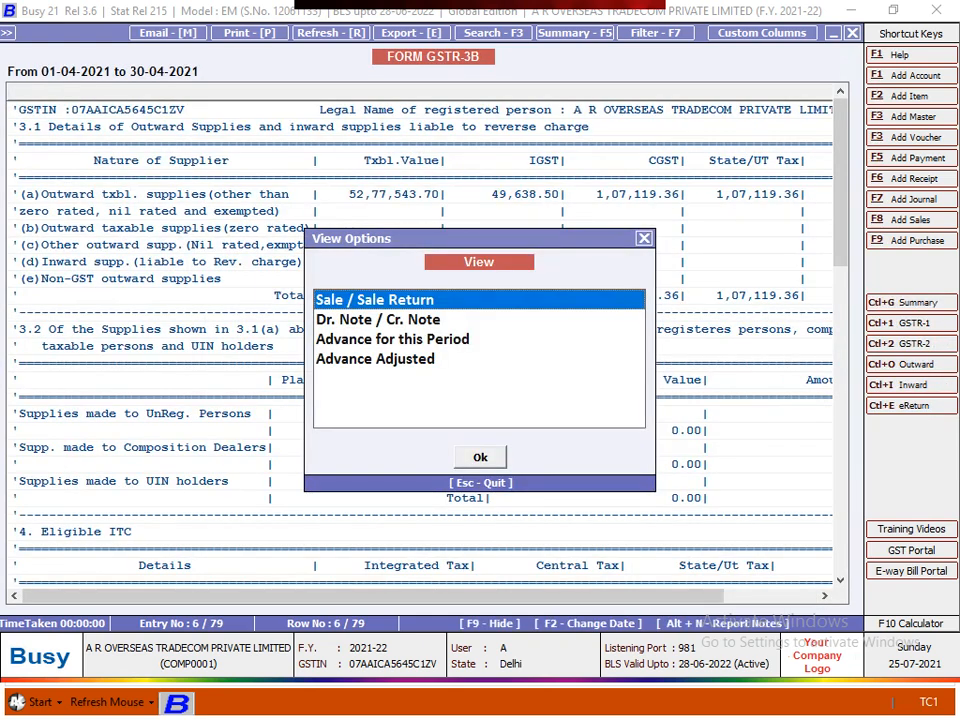
key("Escape")
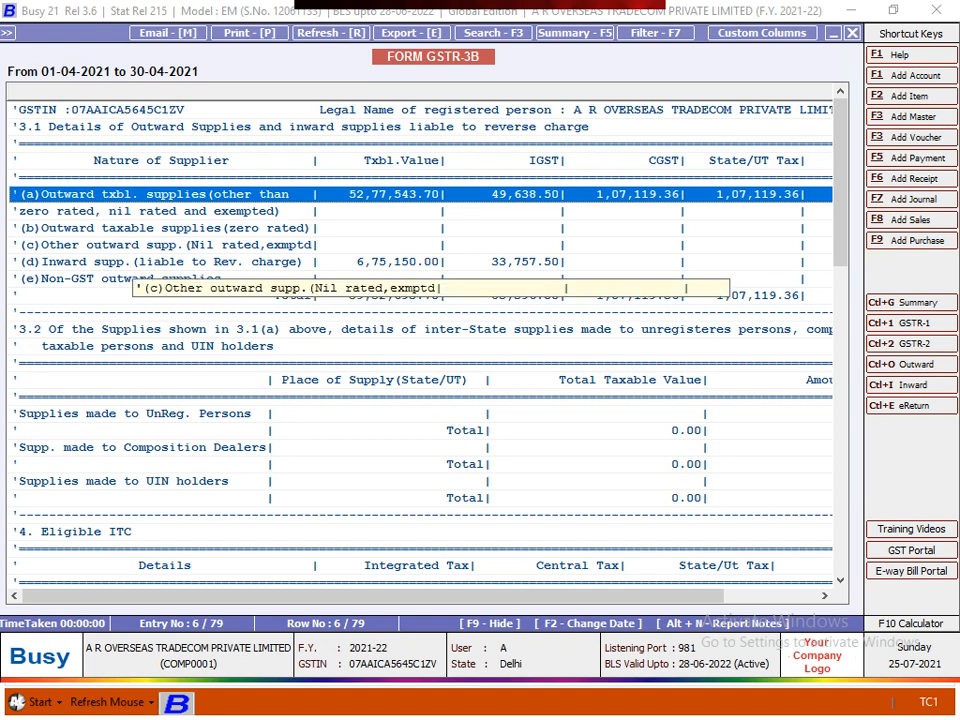
key("Down")
key("Down")
key("Down")
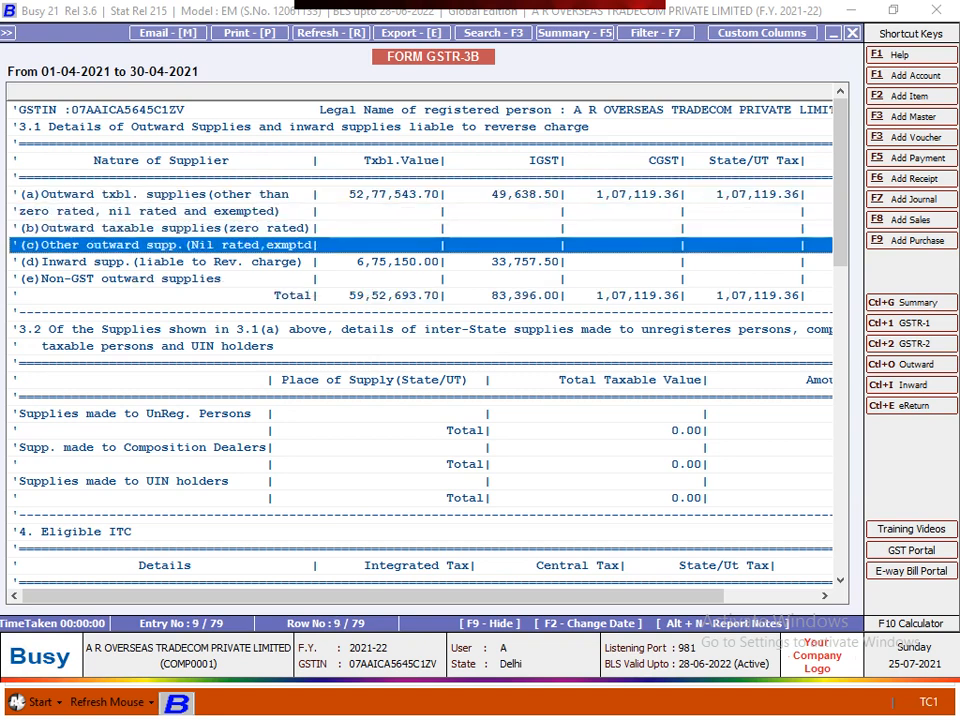
key("Up")
key("Down")
key("Up")
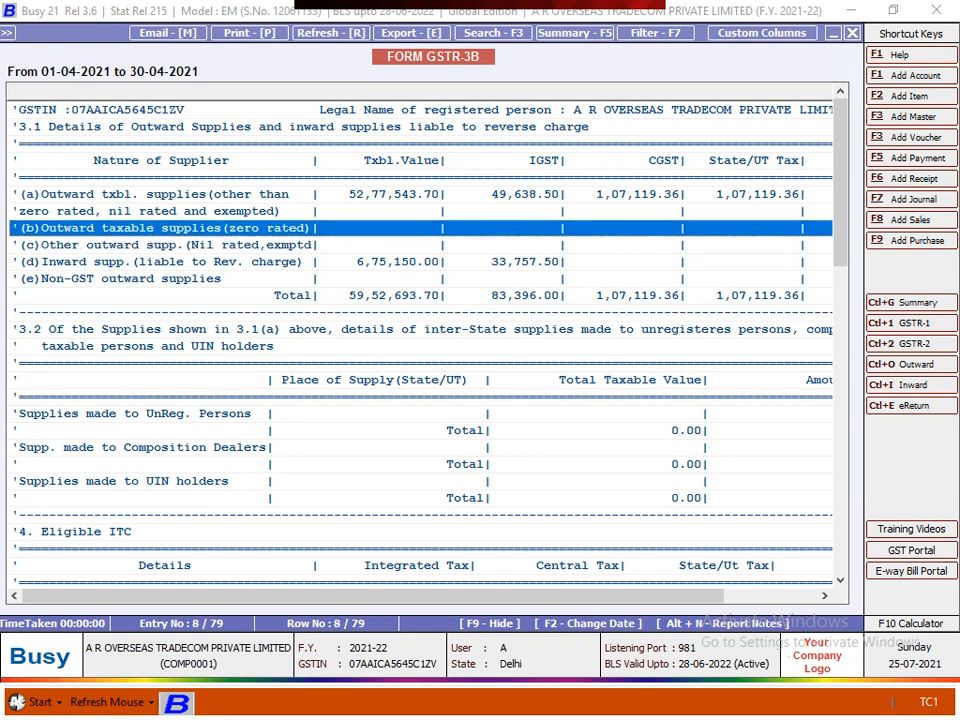
key("Down")
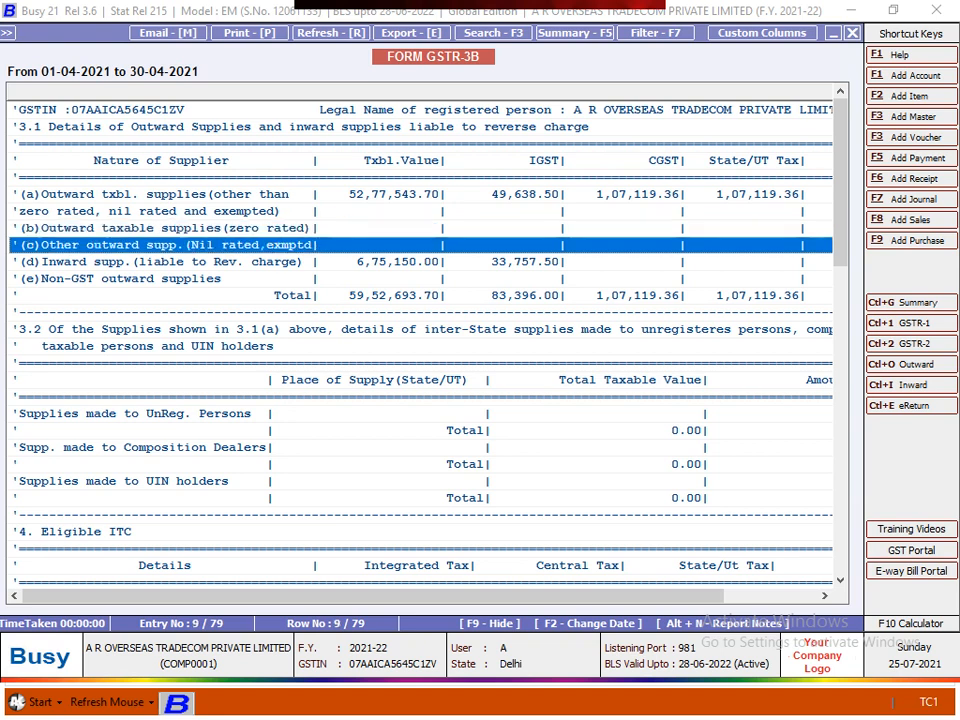
key("Up")
key("Down")
key("Up")
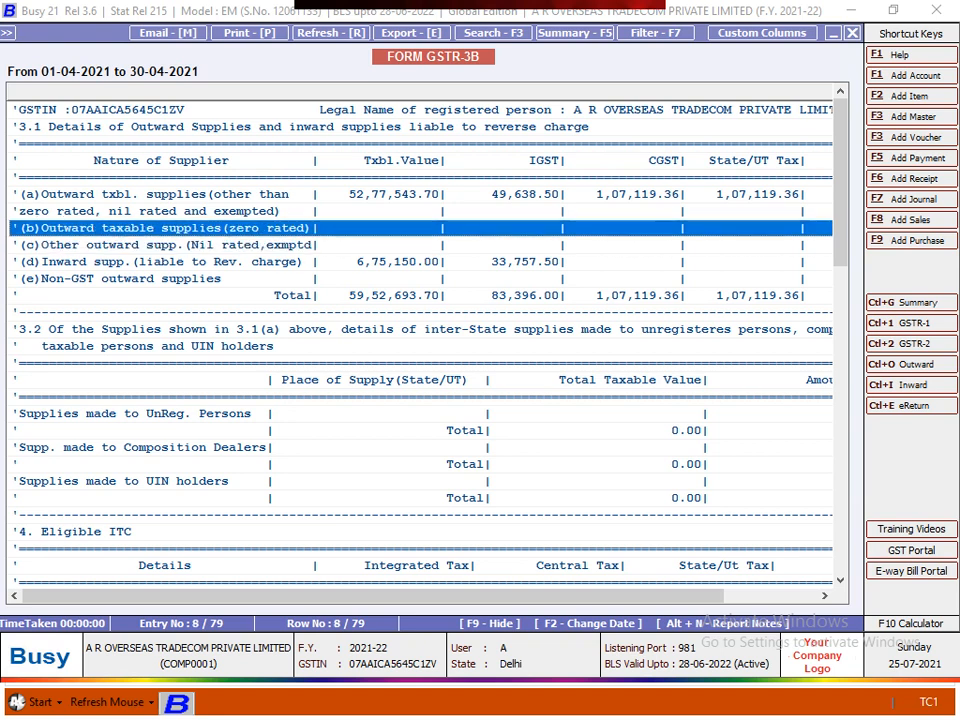
key("Down")
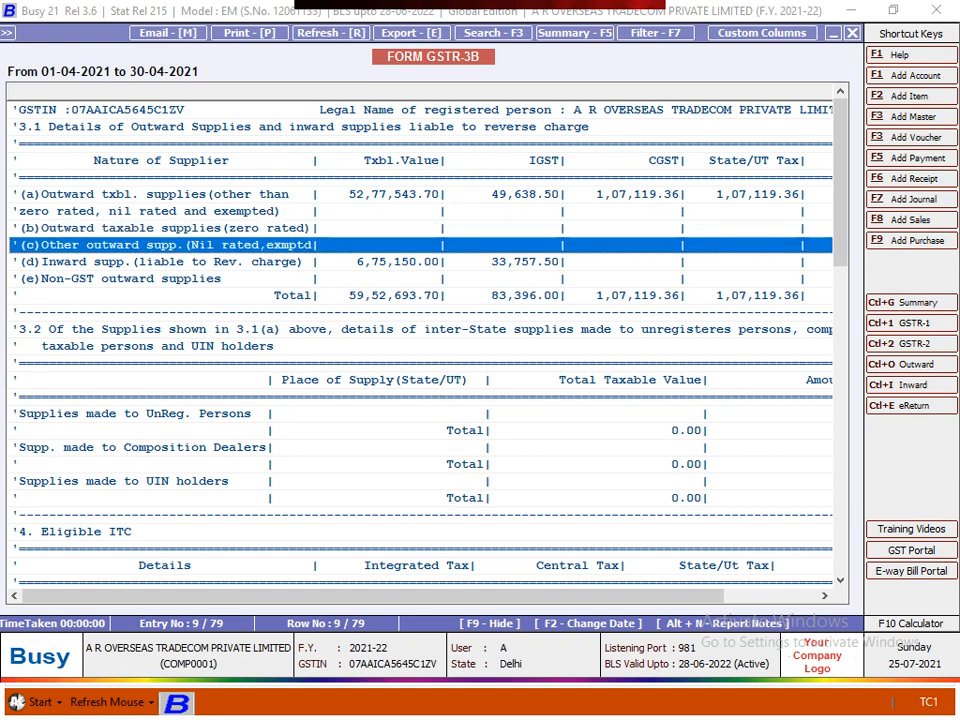
- Check the 3.1 (d) reverse-charge and (e) rows, ending on row (d)
key("Down")
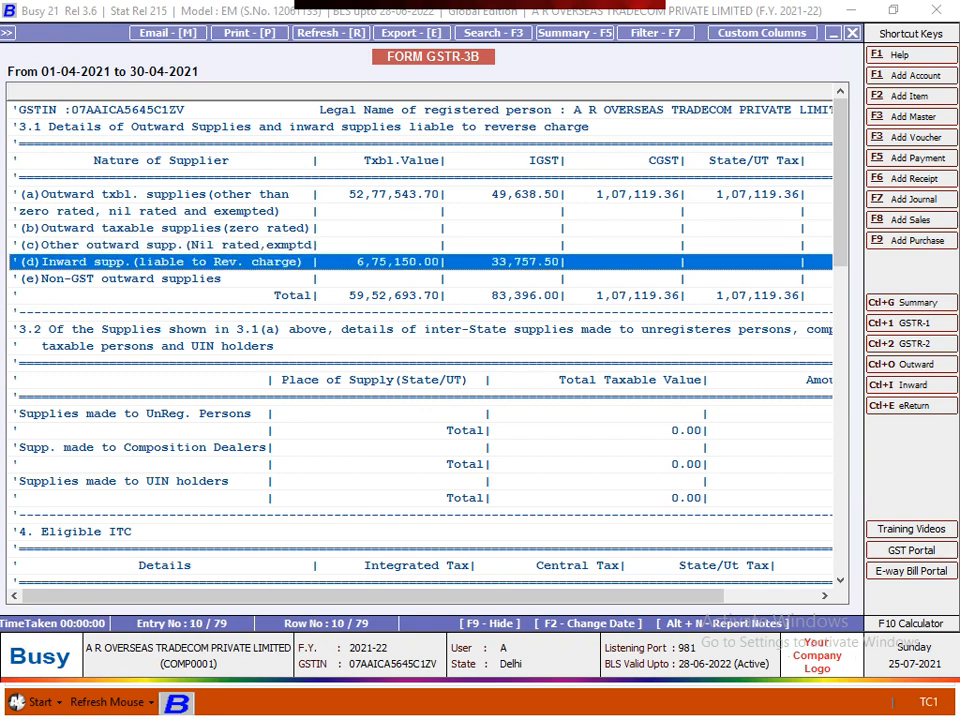
key("Down")
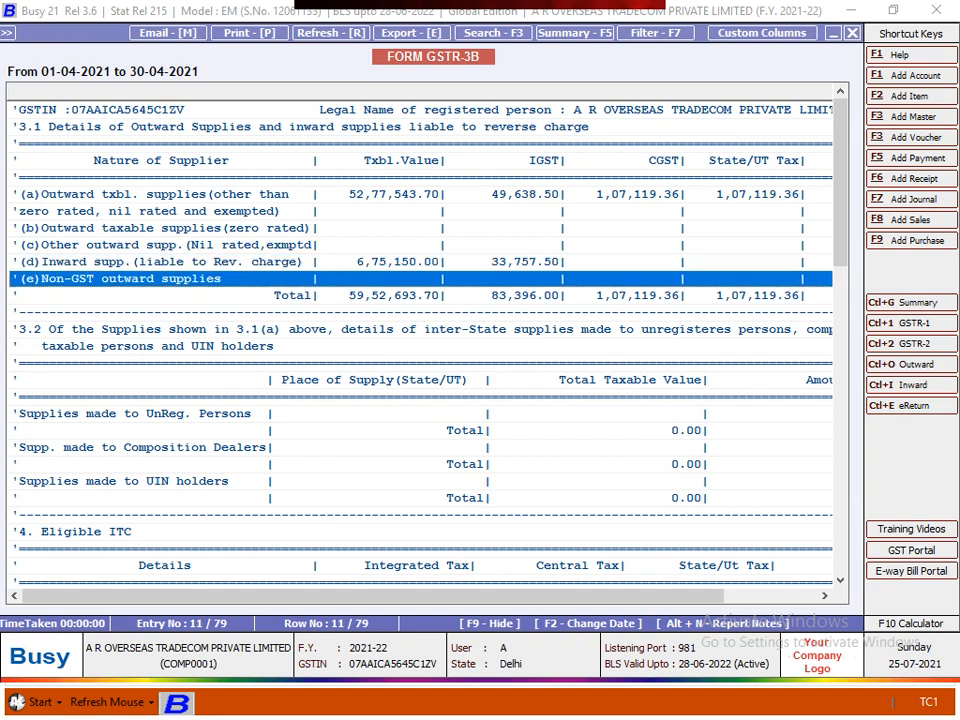
key("Up")
key("Up")
key("Down")
key("Up")
key("Up")
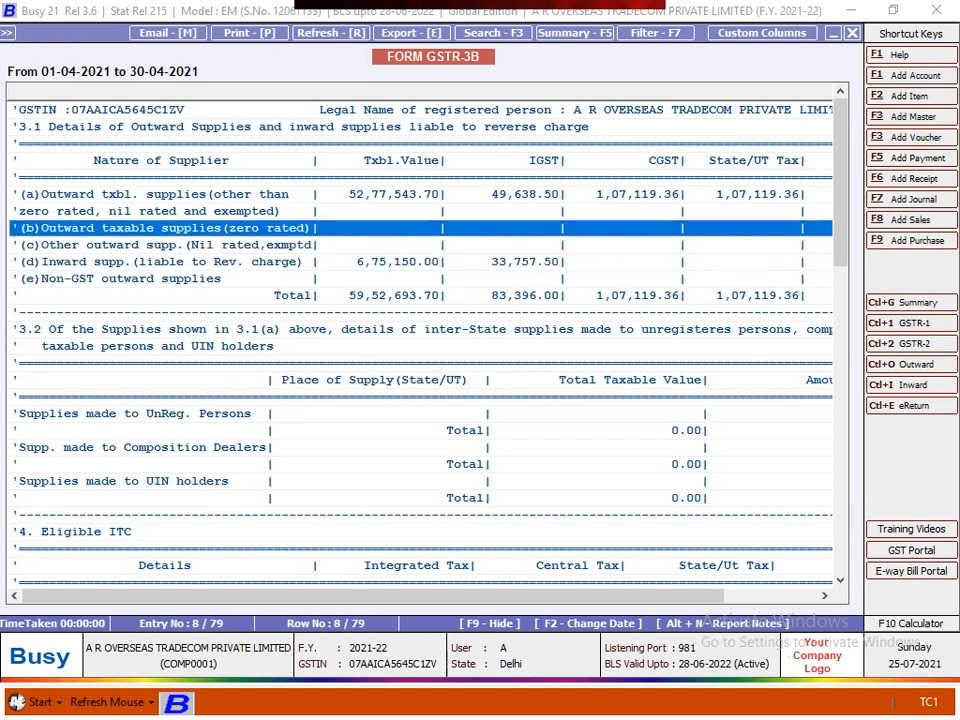
key("Down")
key("Up")
key("Down")
key("Down")
key("Down")
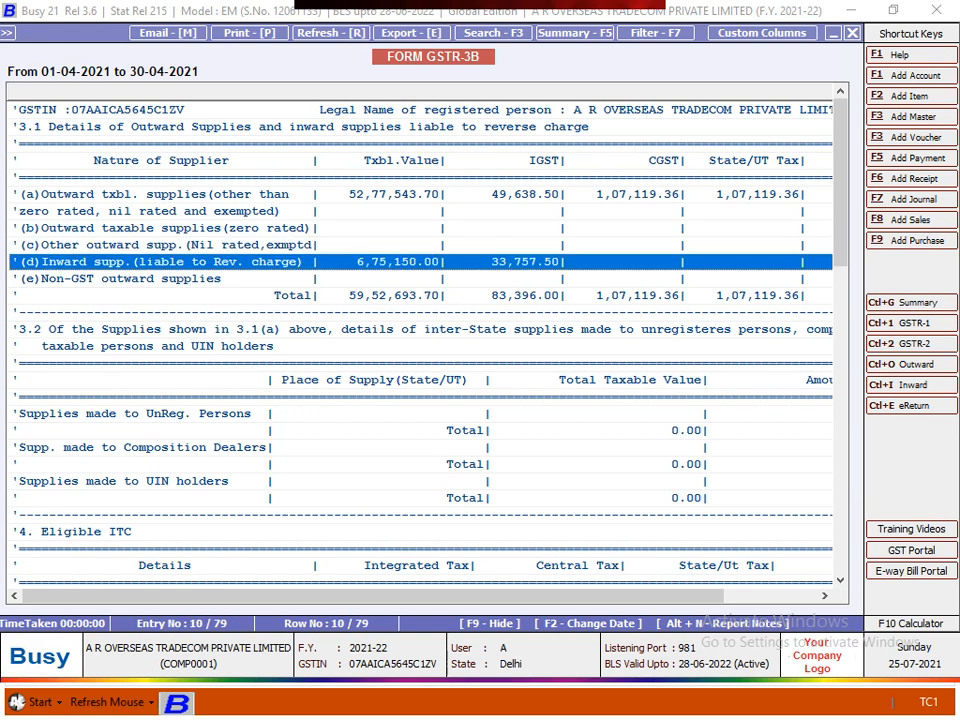
key("Up")
- Open the 07-04-2021 reverse-charge freight voucher under 3.1(d), then back out to the GSTR-3B options
key("Return")
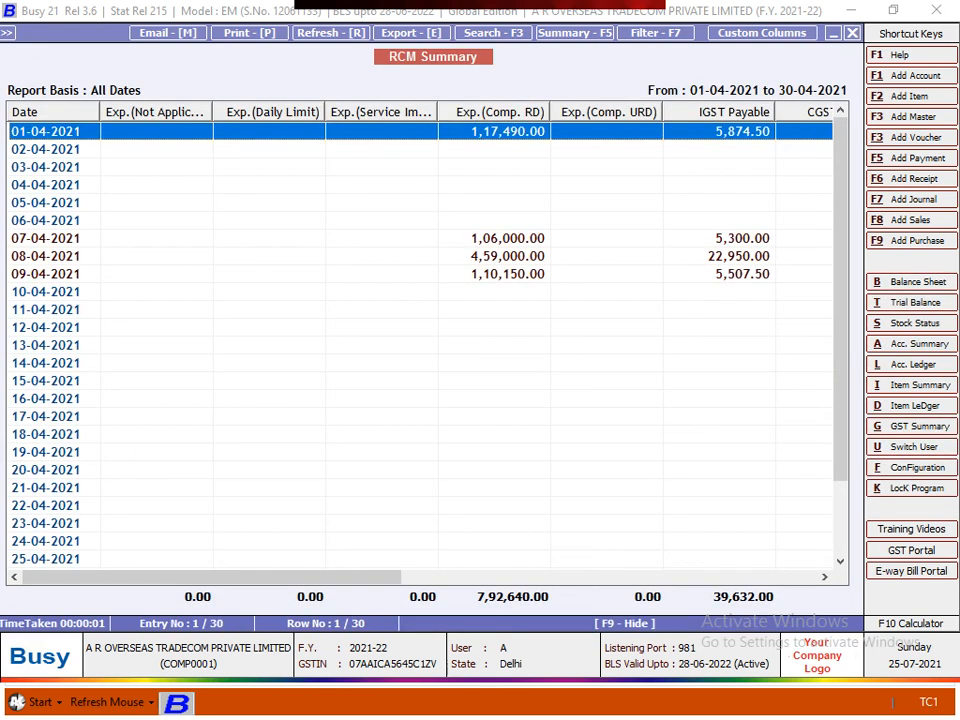
key("Down")
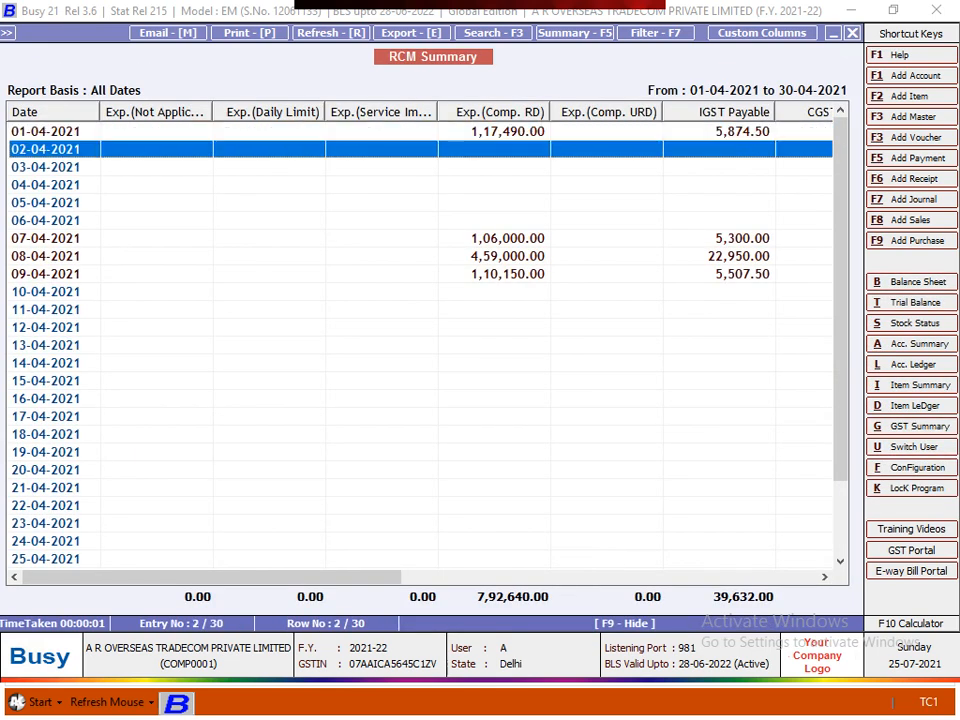
key("Down")
key("Down")
key("Down")
key("Down")
key("Down")
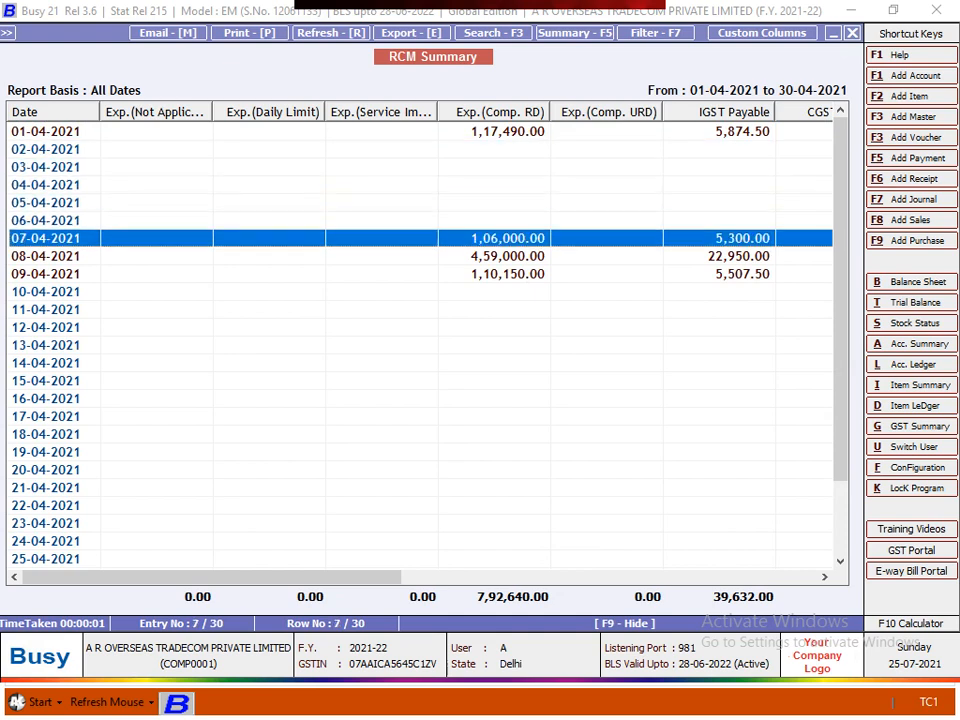
key("Return")
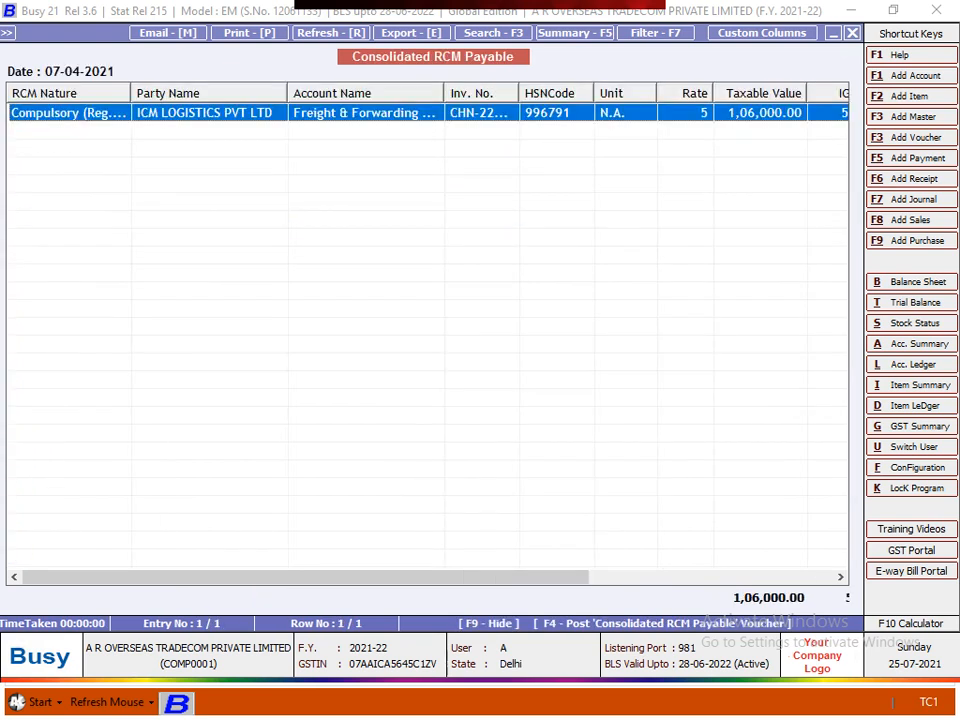
key("Return")
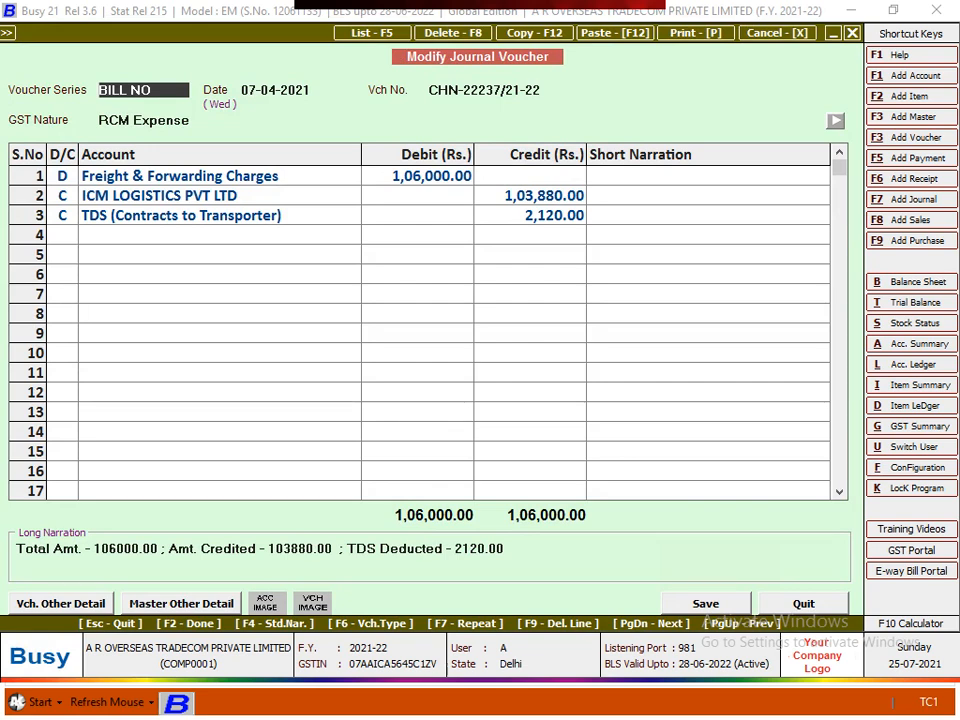
key("Escape")
key("Escape")
key("Escape")
key("Escape")
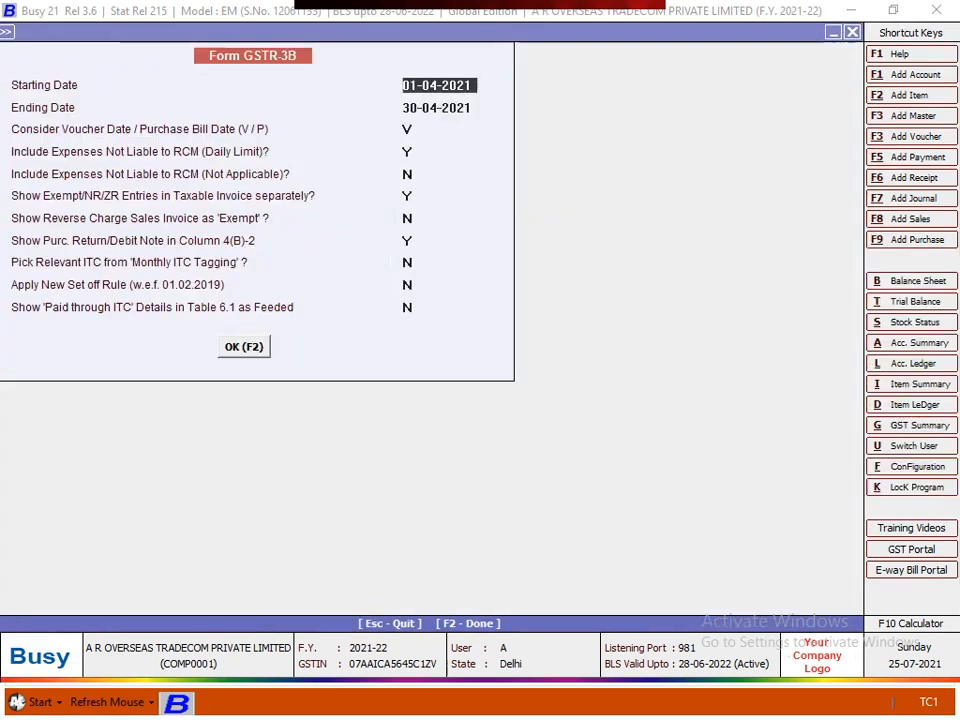
key("Escape")
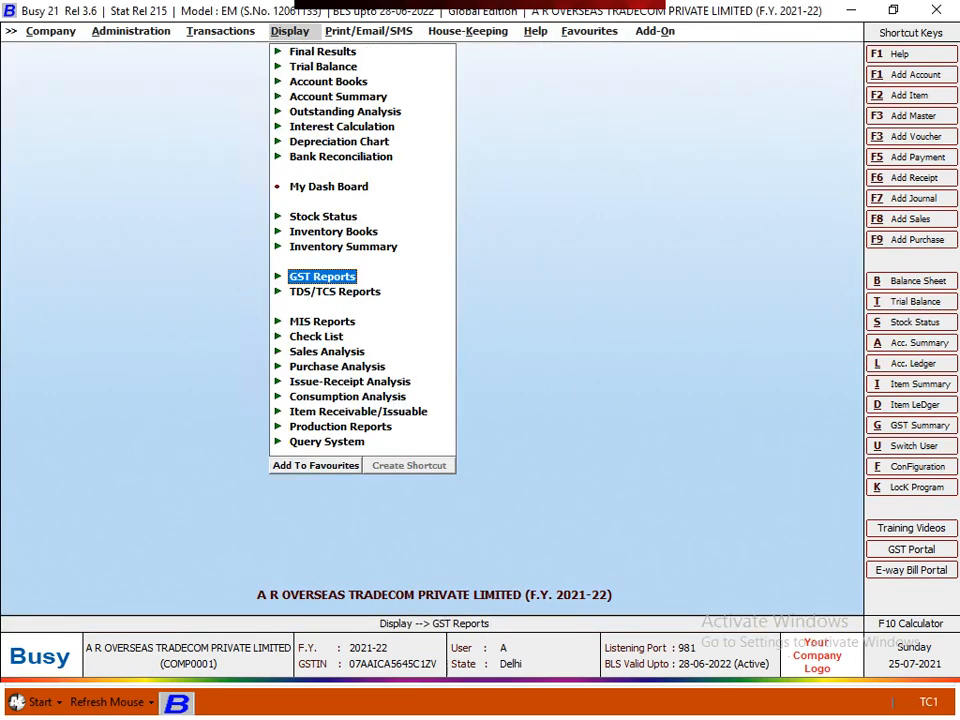
- Open Check/Post Consolidated RCM Payable from GST Misc. Utilities on a Monthly Basis
key("Left")
key("Up")
key("Return")
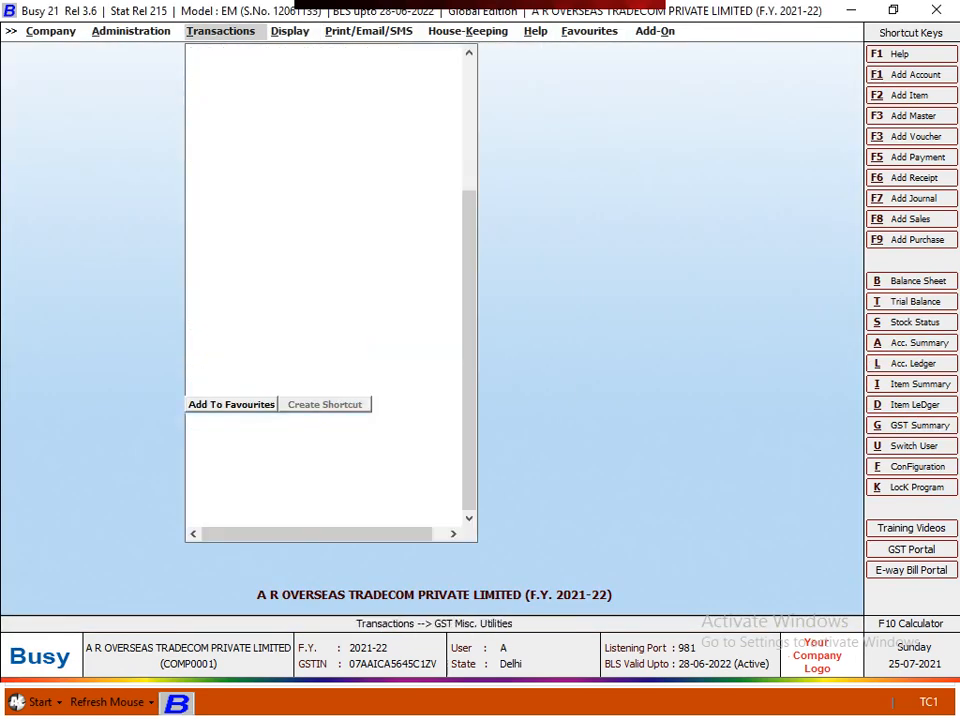
key("Down")
key("Down")
key("Down")
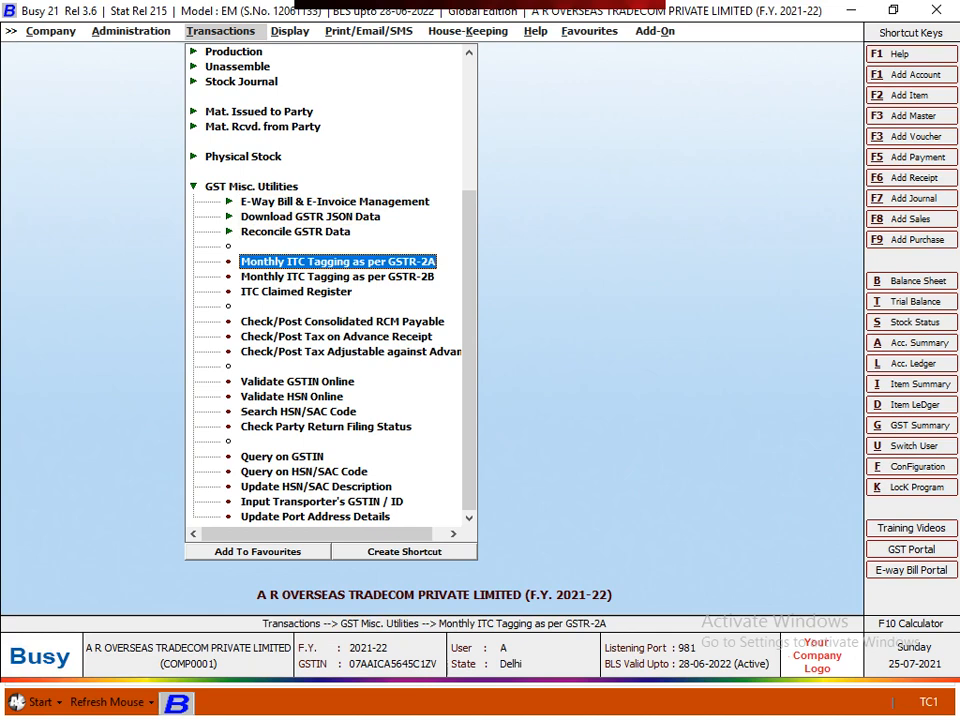
key("Down")
key("Down")
key("Down")
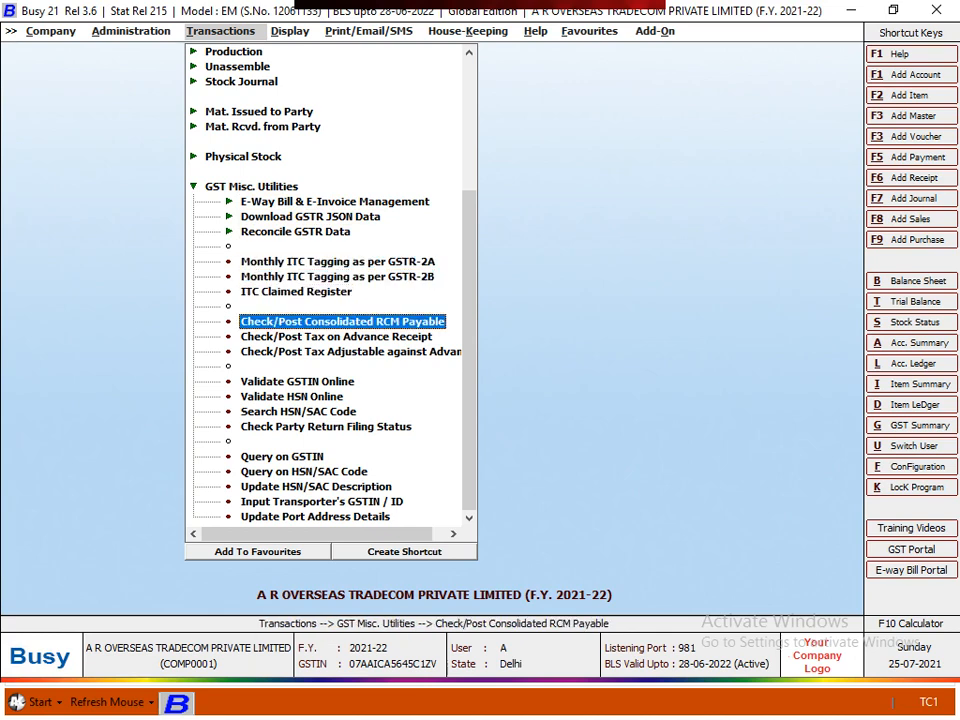
key("Return")
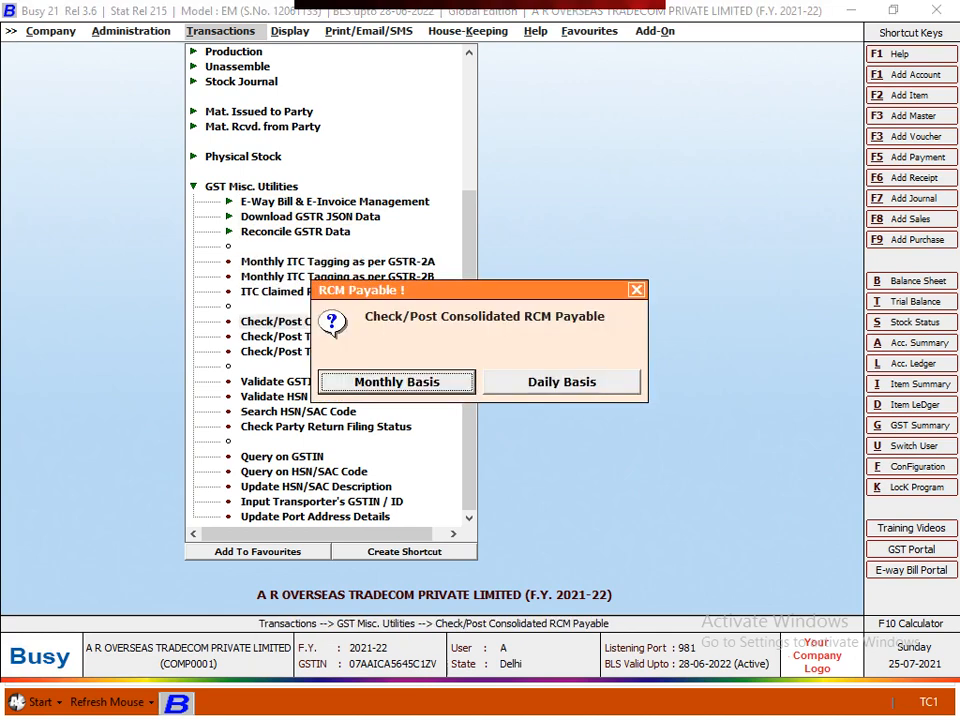
key("Return")
key("Return")
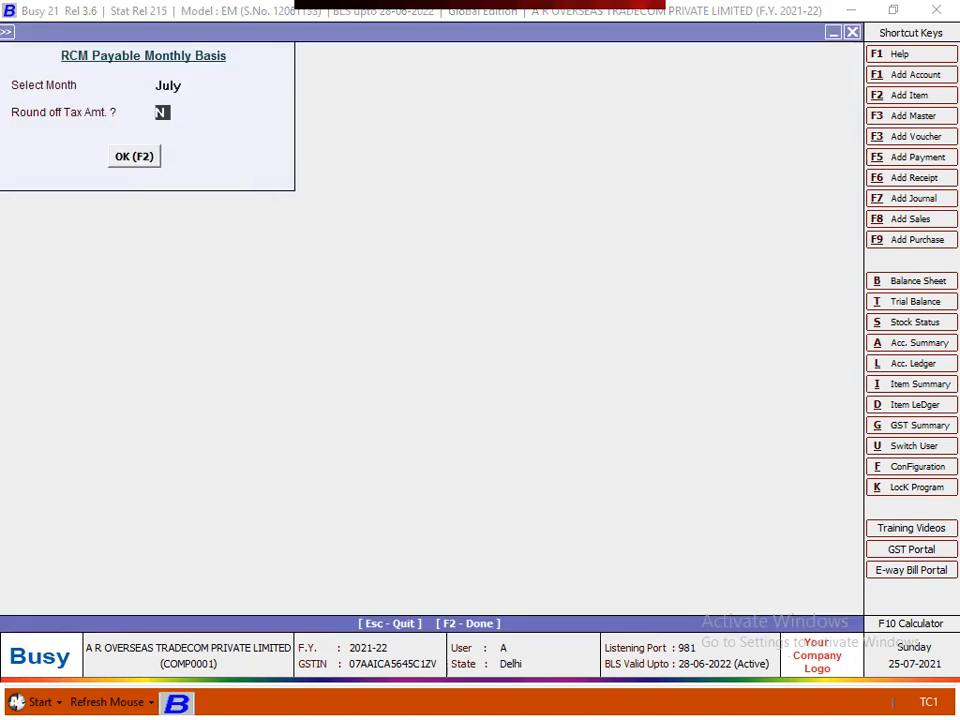
- Select April and review its RCM report: 6,75,150.00 posted, 1,17,490.00 pending liability
key("Up")
type("a")
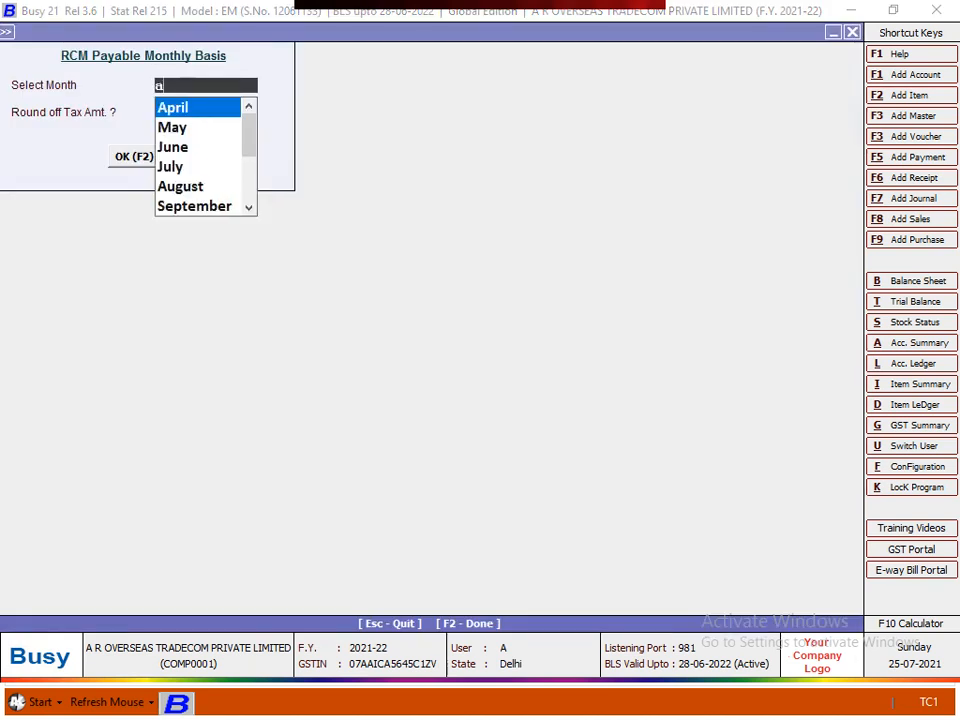
key("Return")
key("Return")
key("Return")
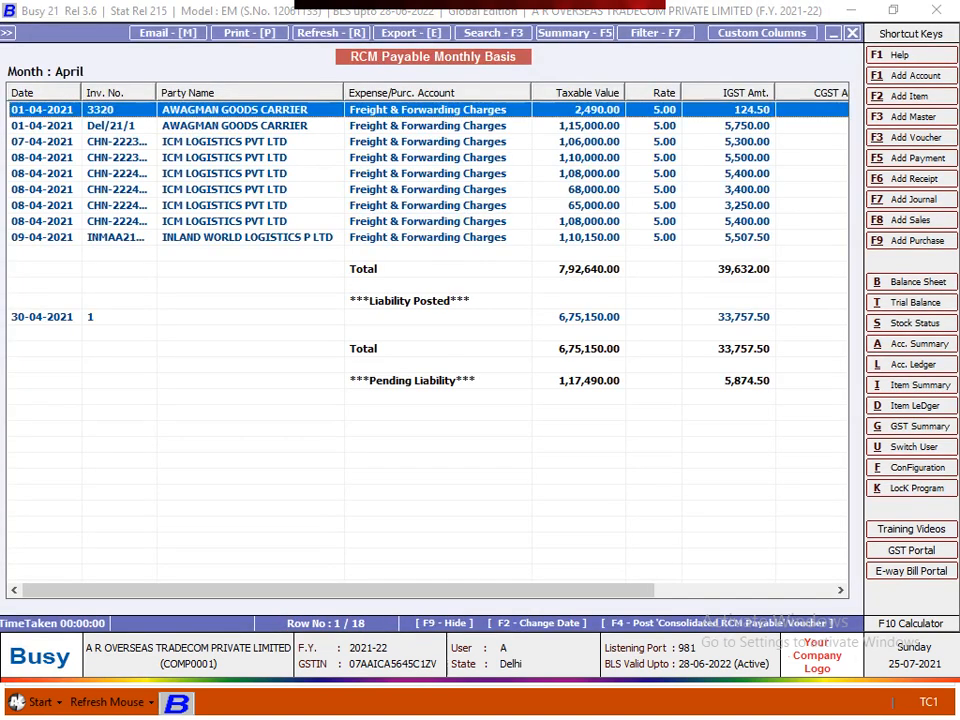
key("Down")
key("Down")
key("Down")
key("Down")
key("Down")
key("Down")
key("Down")
key("Down")
key("Down")
key("Down")
key("Down")
key("Down")
key("Down")
key("Down")
key("Down")
key("Down")
key("Down")
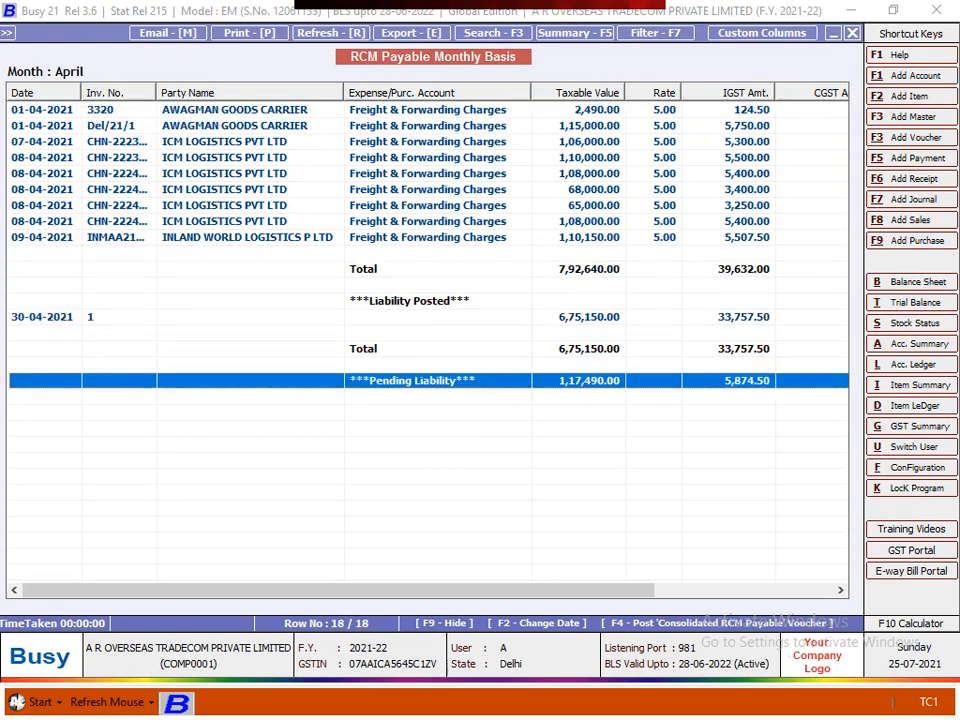
key("Up")
key("Up")
key("Up")
key("Up")
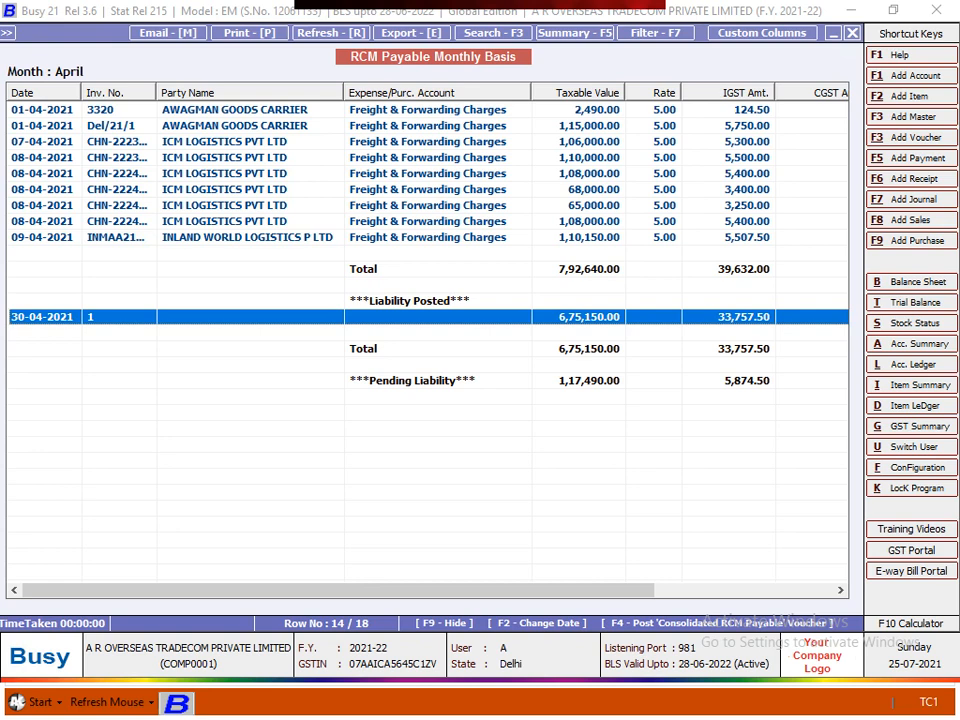
key("Down")
key("Down")
key("Down")
key("Down")
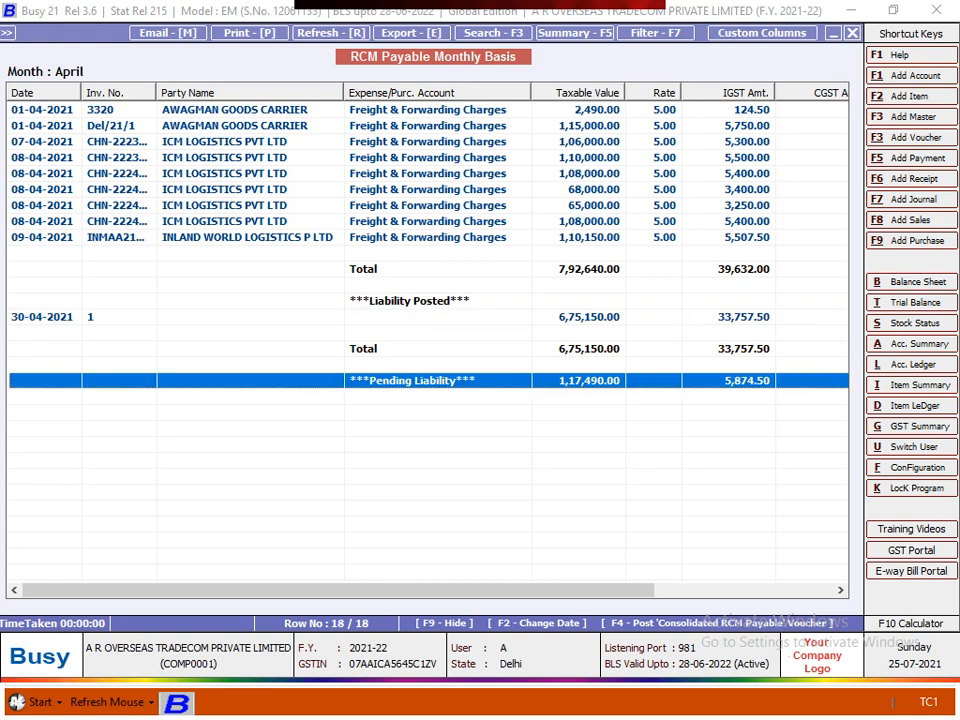
key("Up")
key("Up")
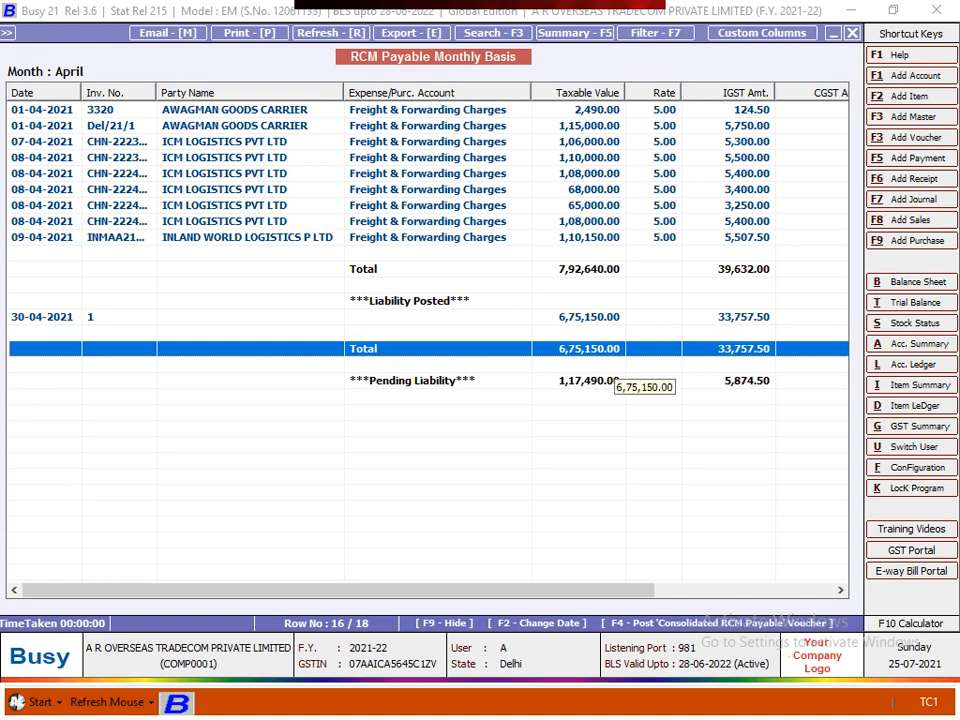
- Post a 30-04-2021 consolidated RCM journal voucher for 39,632.00 IGST, without printing the invoice
key("F4")
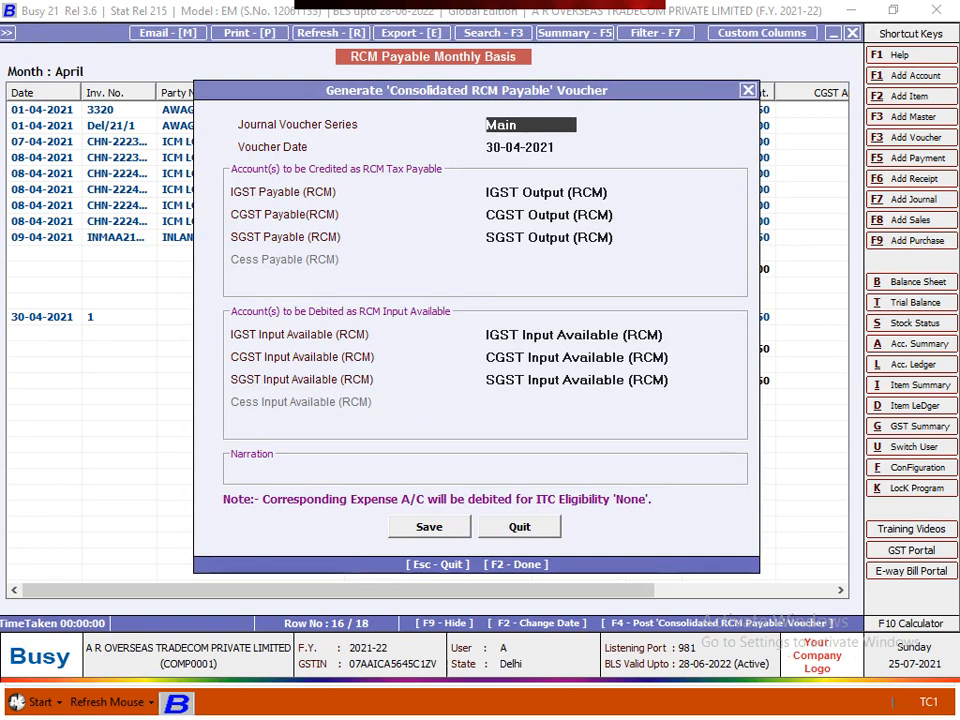
key("Return")
key("Return")
key("Return")
key("Return")
key("Return")
key("Return")
key("Return")
key("Return")
key("Return")
key("Return")
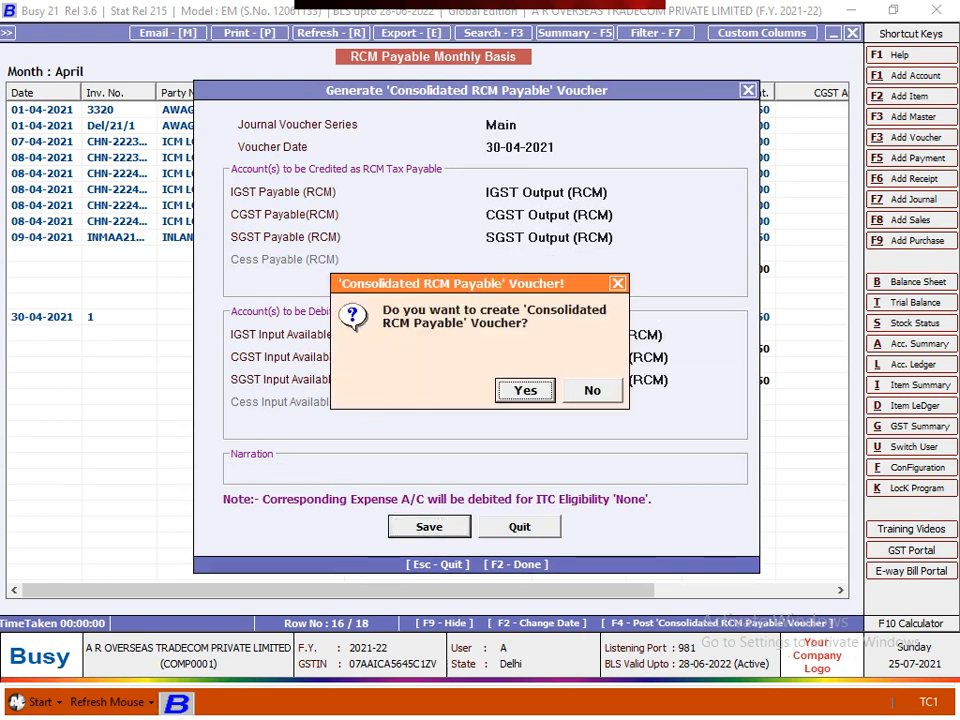
key("Return")
key("Return")
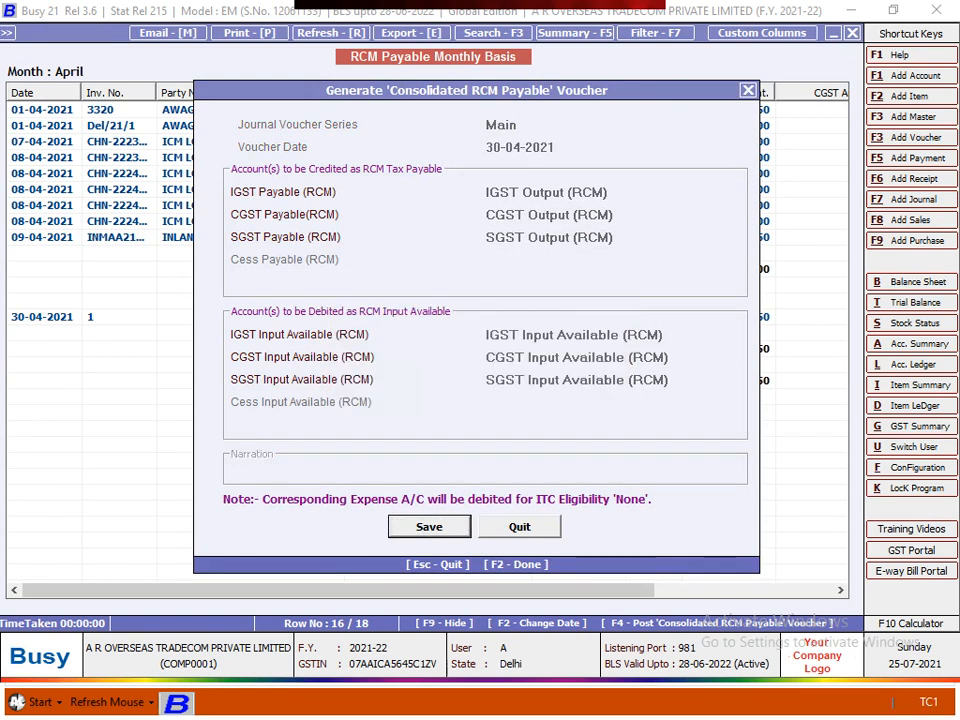
key("Return")
key("Return")
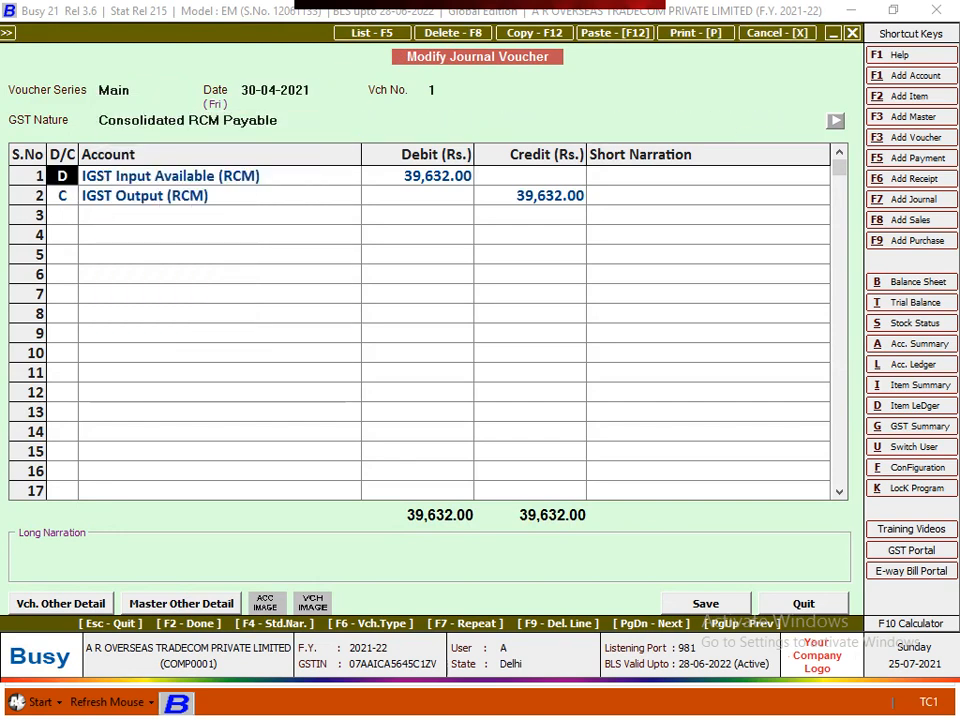
key("Return")
key("Return")
key("Return")
key("Return")
key("Return")
key("Return")
key("Return")
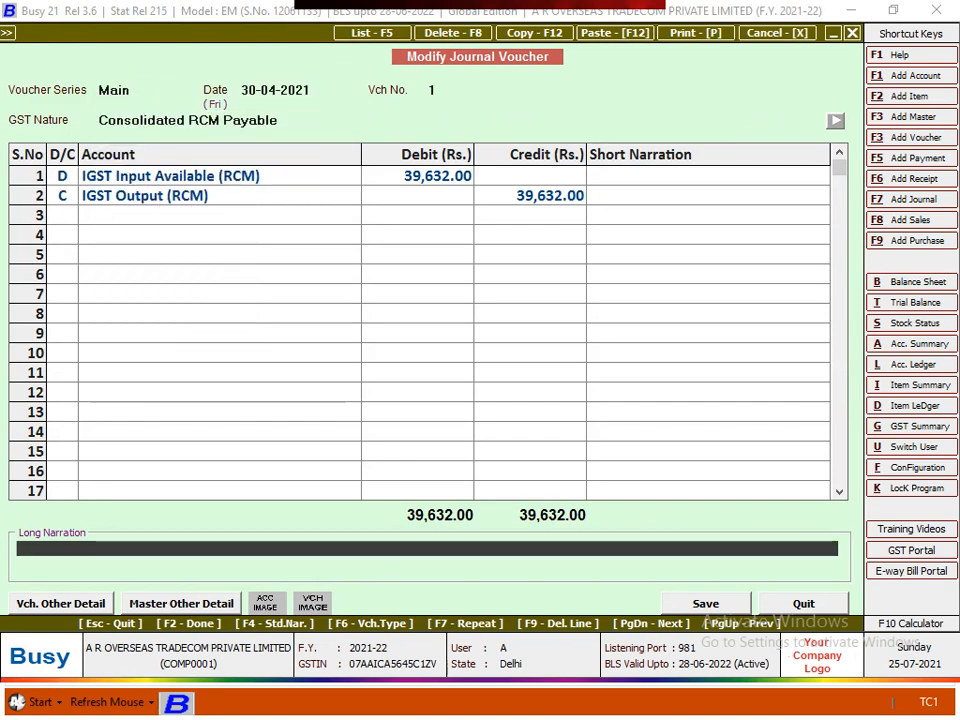
key("Return")
key("Return")
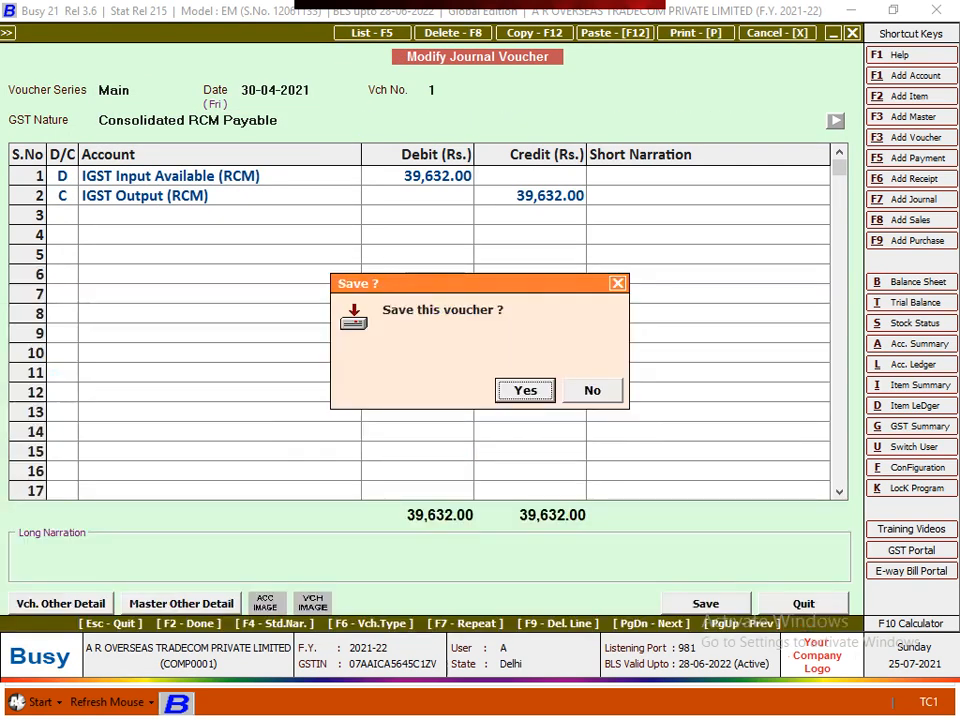
key("Return")
key("Right")
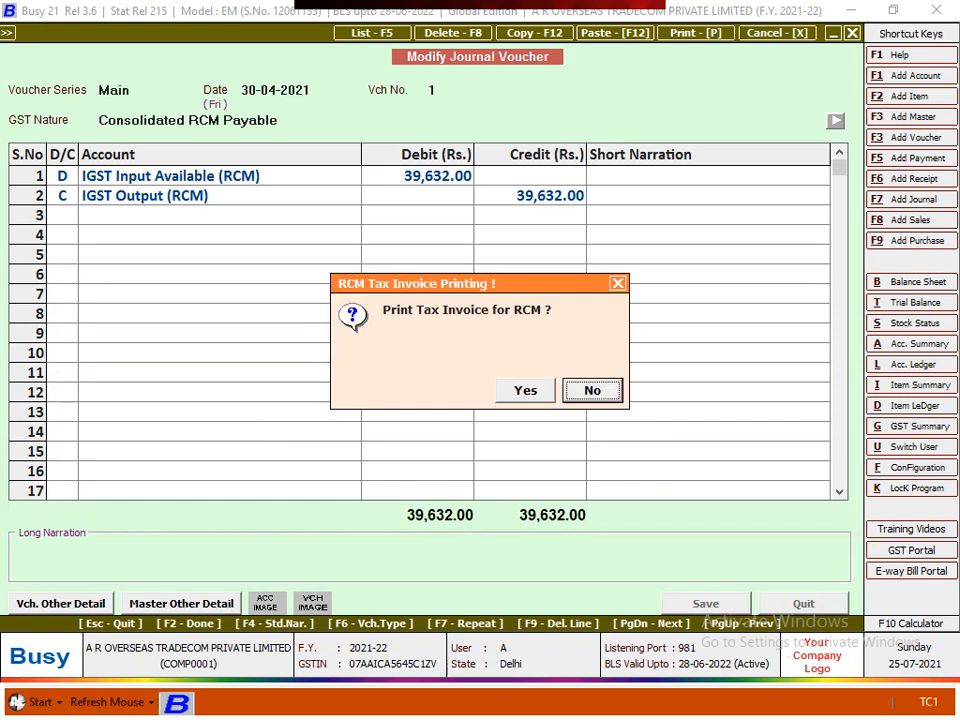
key("Return")
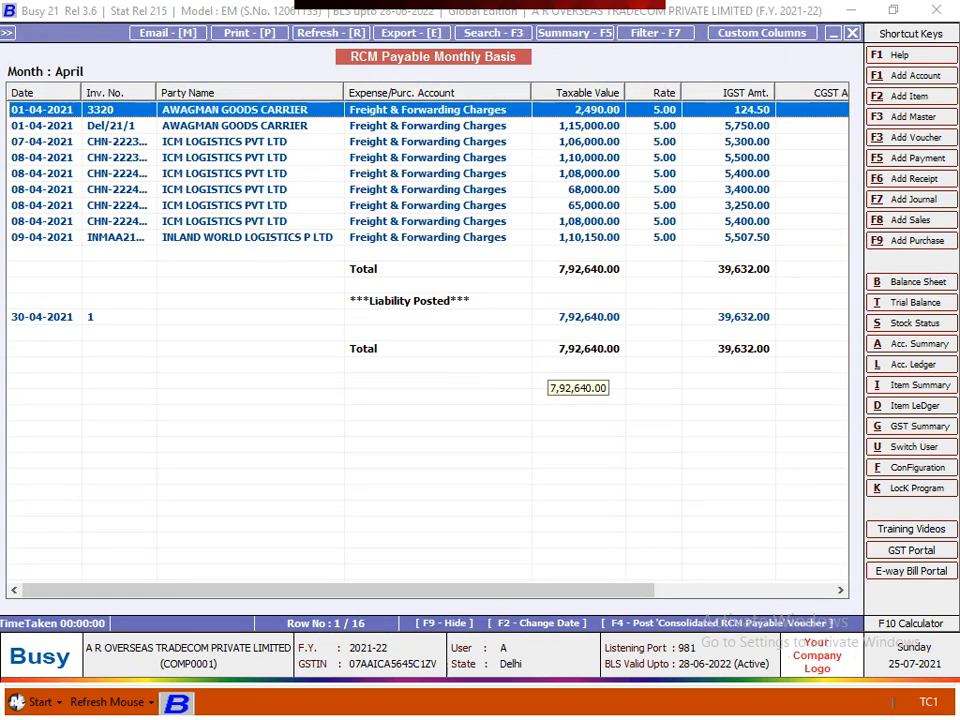
- Widen the Inv. No. column and scroll across to the CGST, SGST and ITC Eligibility columns
key("Down")
key("Down")
key("Down")
key("Down")
key("Down")
key("Down")
key("Down")
key("Down")
key("Down")
key("Down")
key("Down")
key("Down")
key("Down")
key("Down")
key("Down")
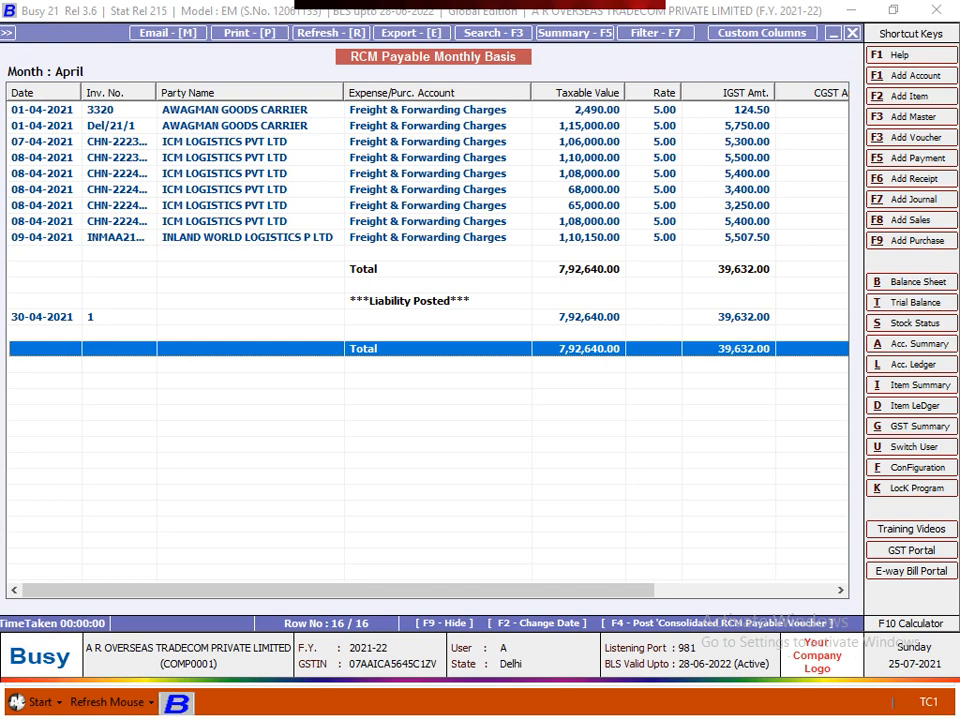
left_click_drag(156, 92, 195, 92)
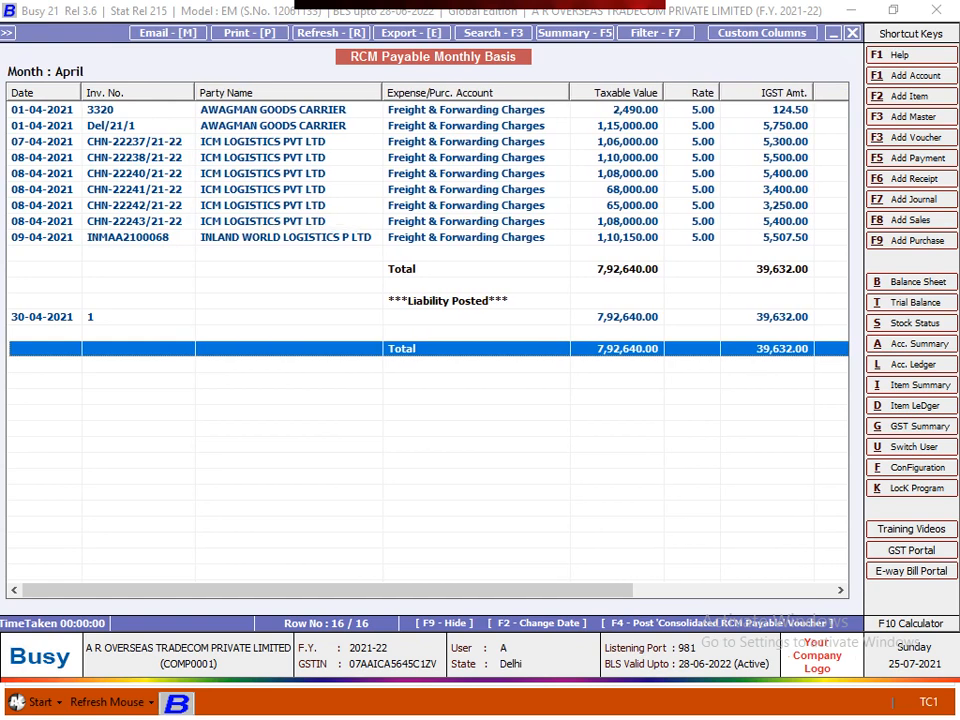
left_click_drag(328, 590, 525, 590)
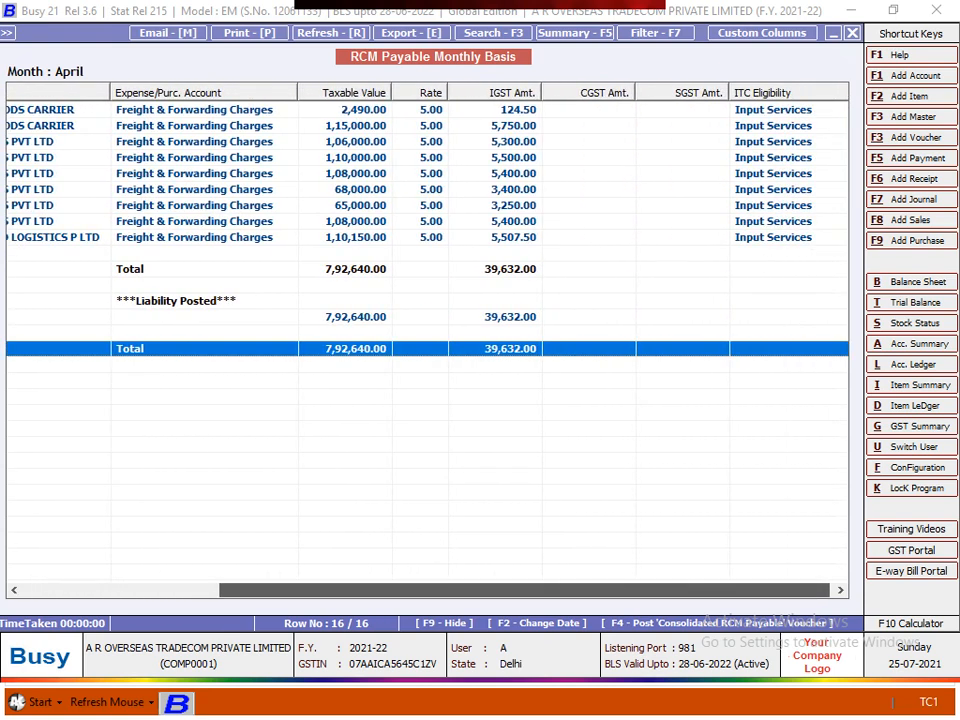
left_click_drag(518, 590, 394, 590)
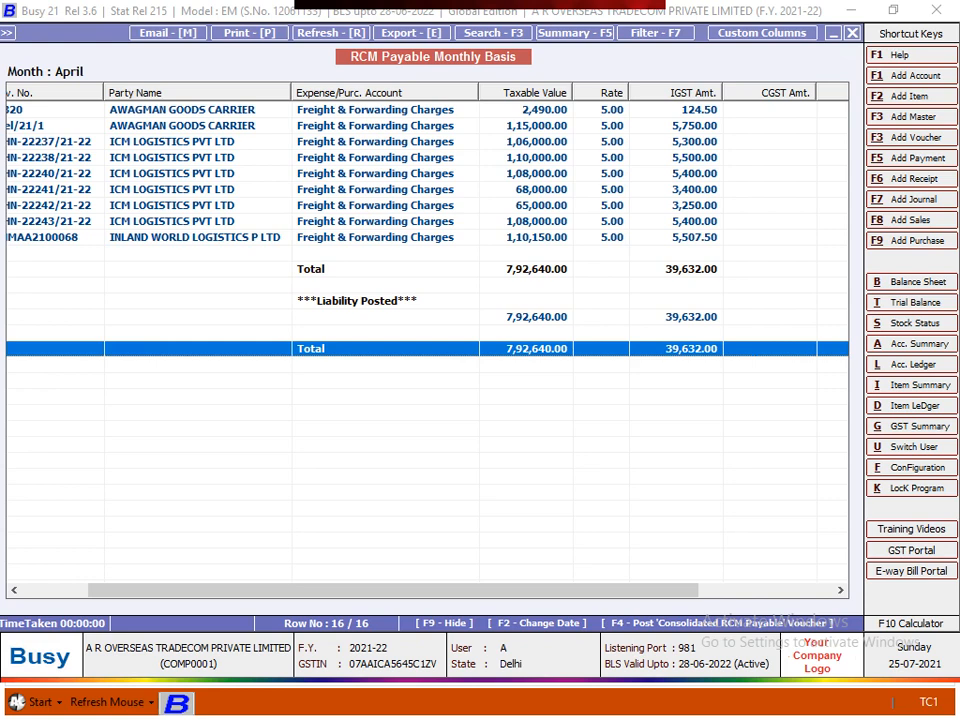
key("Left")
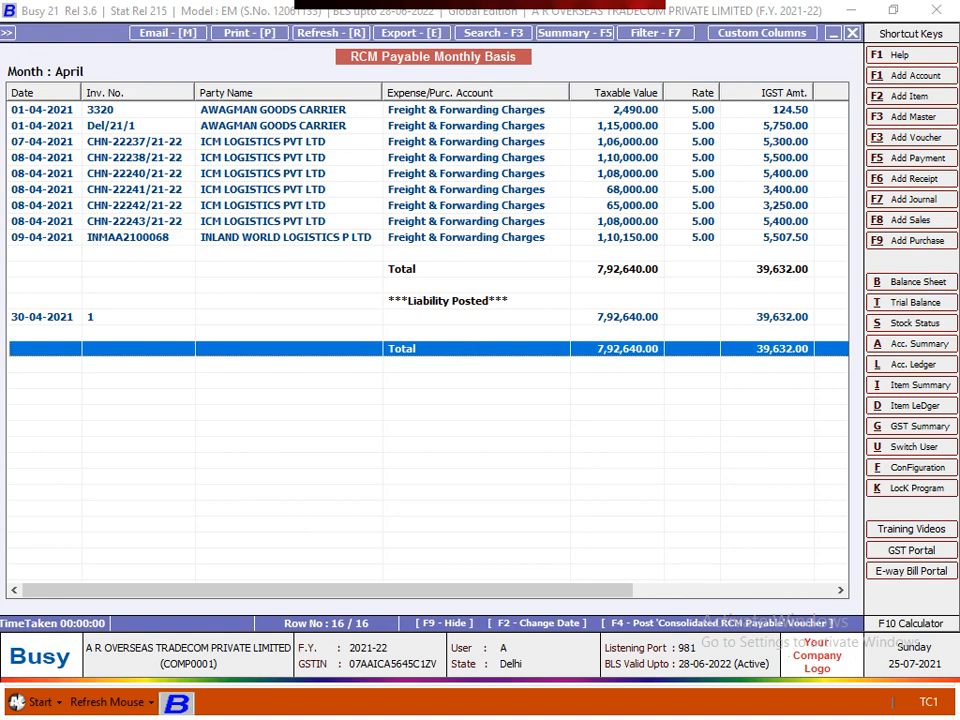
left_click_drag(327, 590, 527, 590)
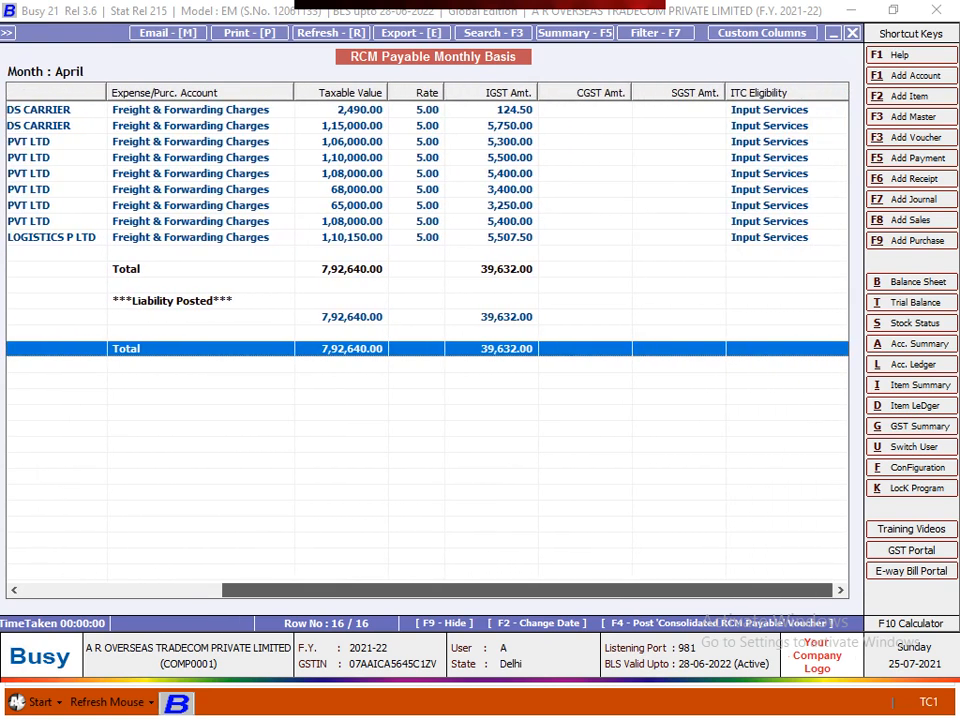
- Select the 07-04-2021 and 2,490.00 entries, then scroll back to Date and Inv. No
left_click(510, 110)
left_click(510, 142)
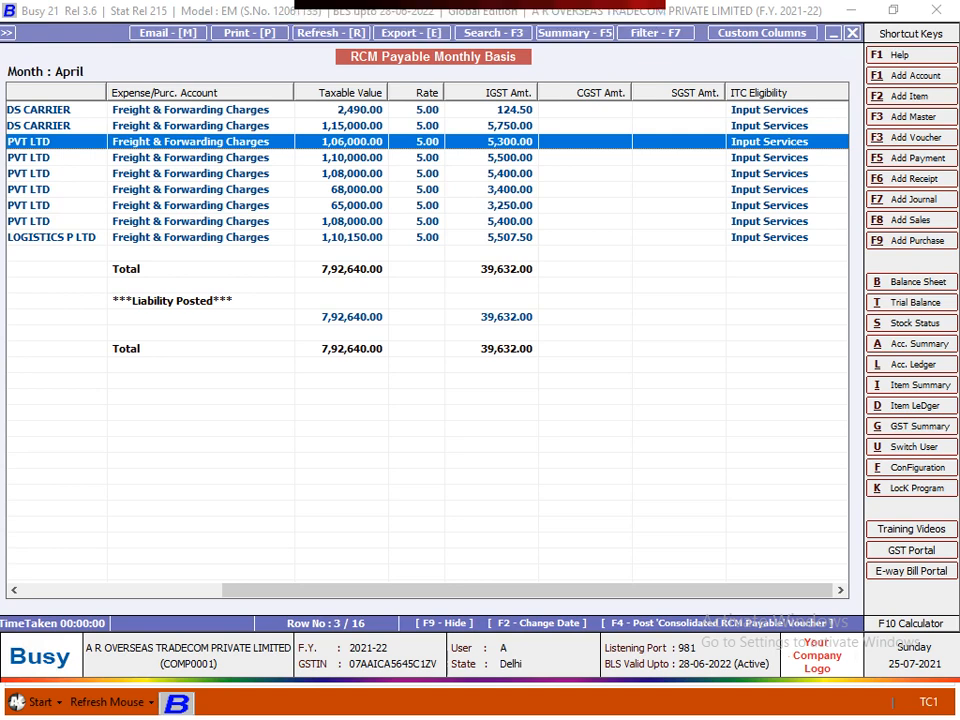
left_click(427, 110)
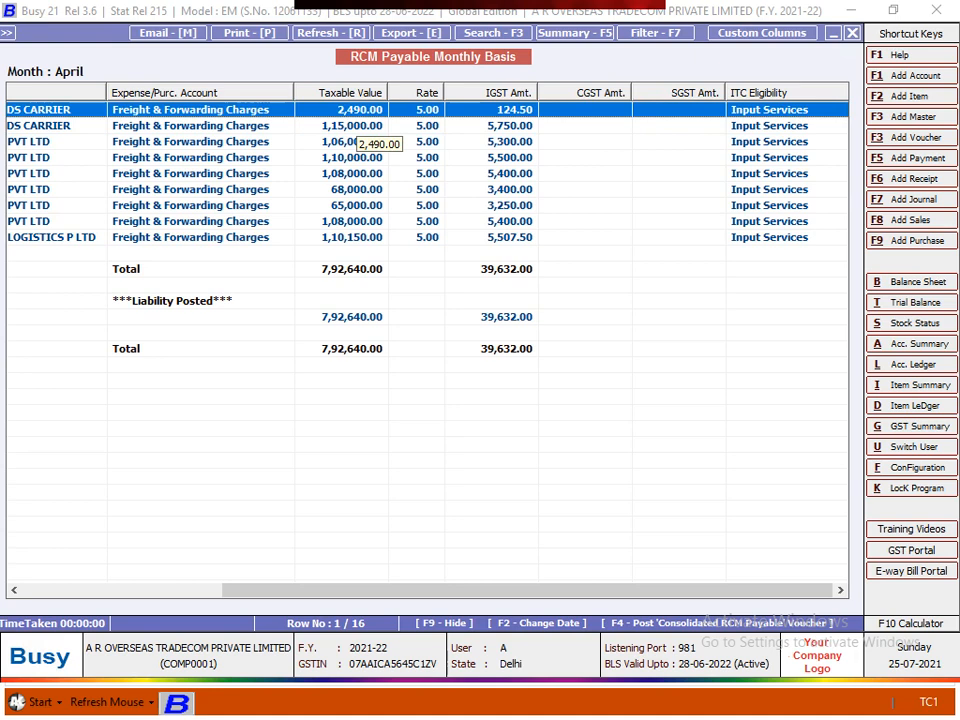
key("Left")
key("Left")
key("Left")
key("Left")
key("Left")
key("Left")
key("Left")
key("Left")
key("Left")
key("Left")
key("Left")
key("Left")
key("Left")
key("Left")
key("Left")
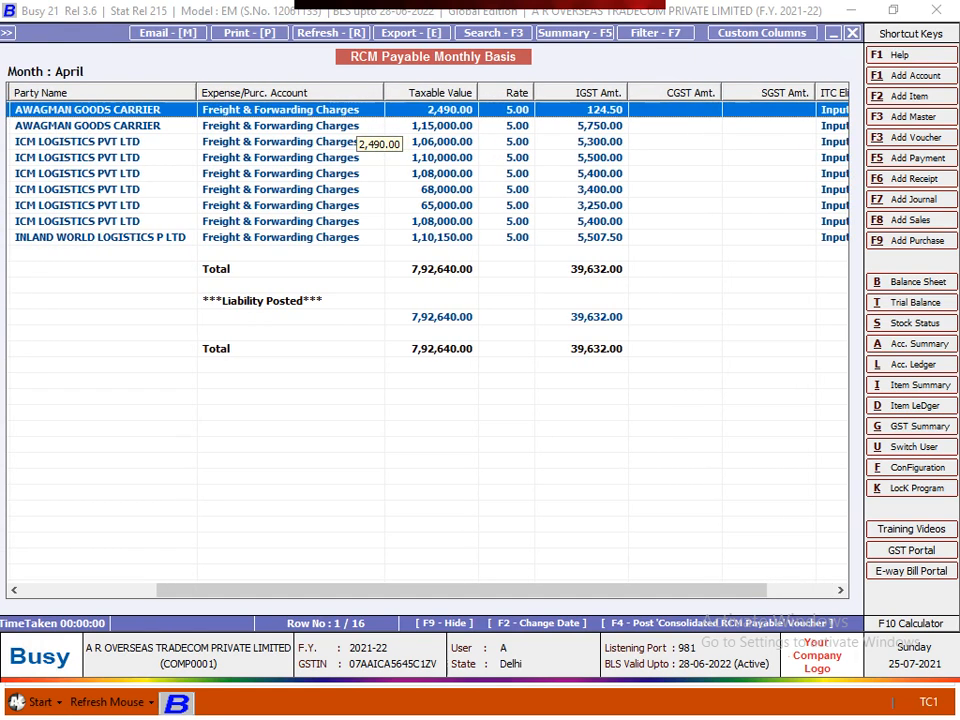
key("Left")
key("Left")
key("Left")
key("Left")
key("Left")
key("Left")
key("Left")
key("Left")
key("Left")
key("Left")
key("Left")
key("Left")
key("Left")
key("Left")
key("Left")
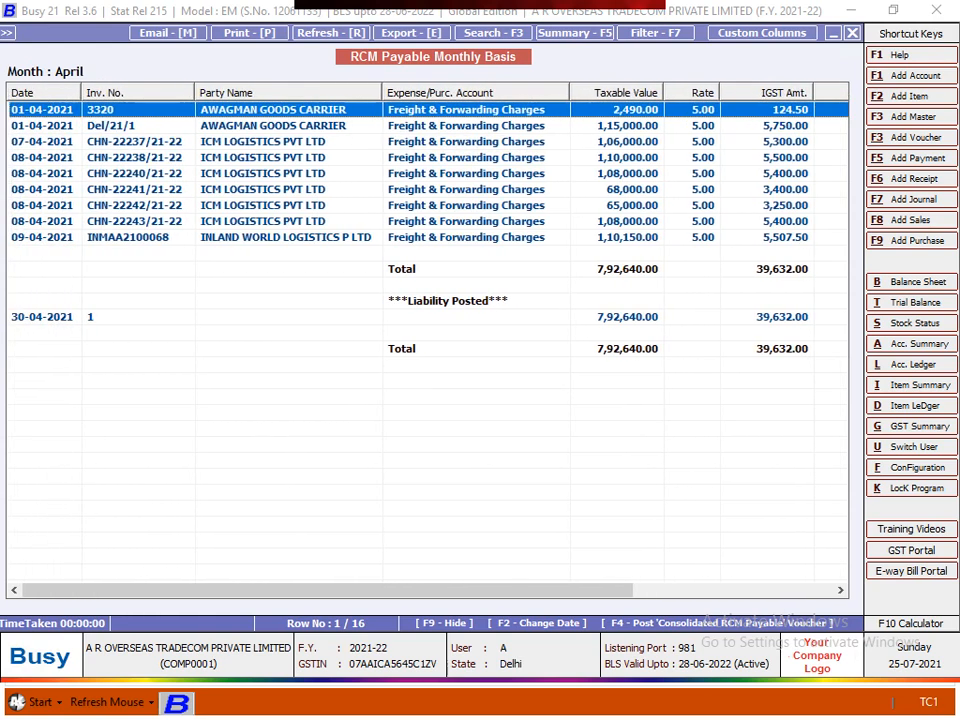
- Close the April RCM payable report and go to Display > GST Reports > GST Returns > GSTR-3B
key("Escape")
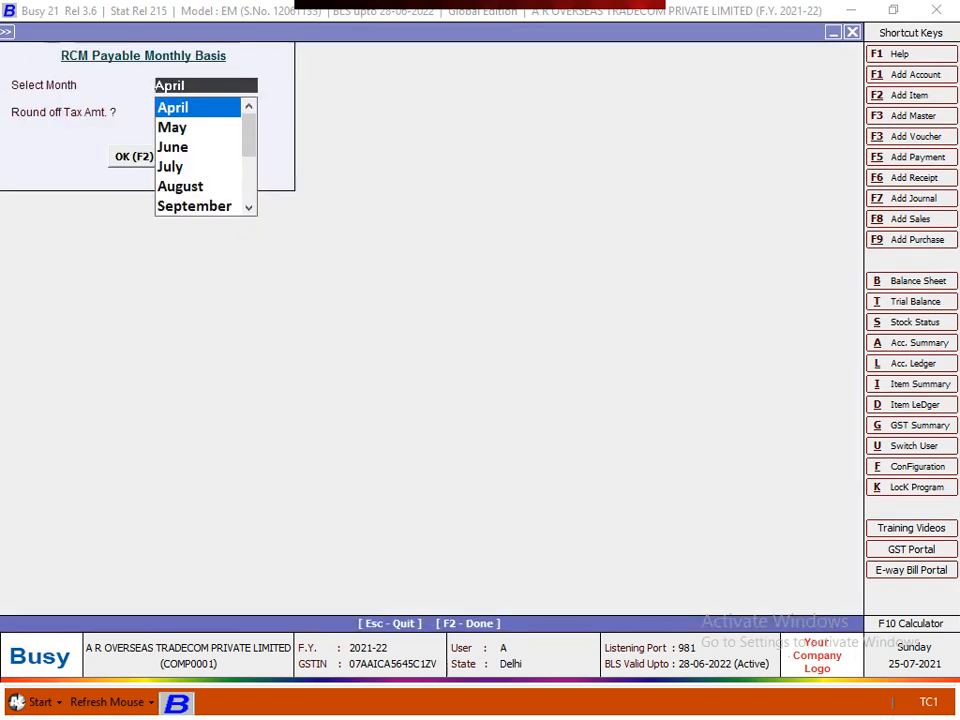
key("Escape")
key("Escape")
key("Escape")
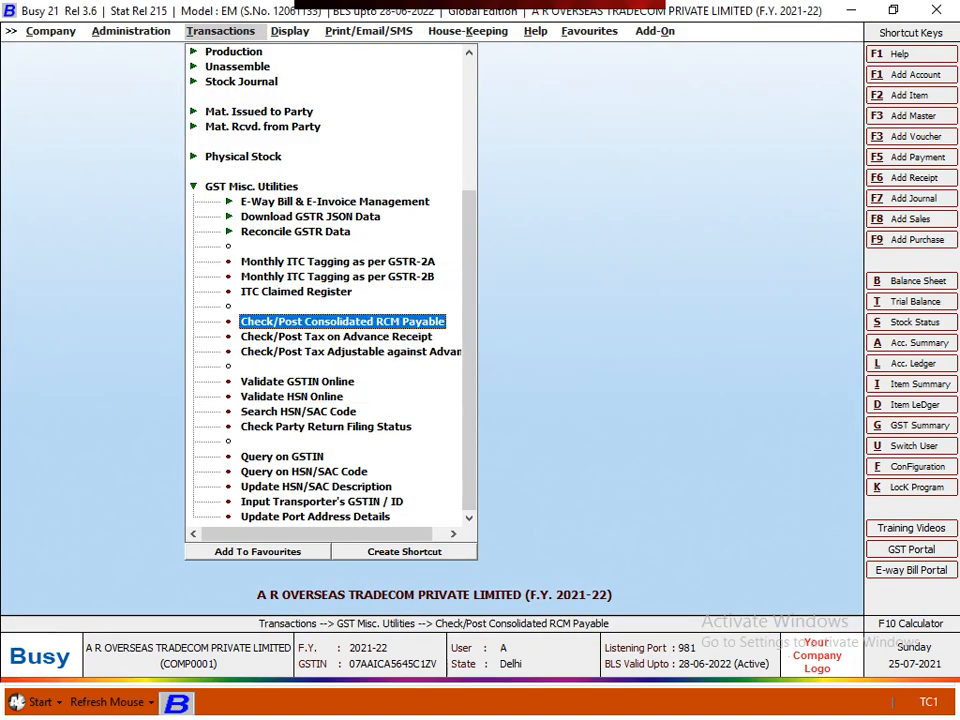
key("Escape")
key("Right")
key("Return")
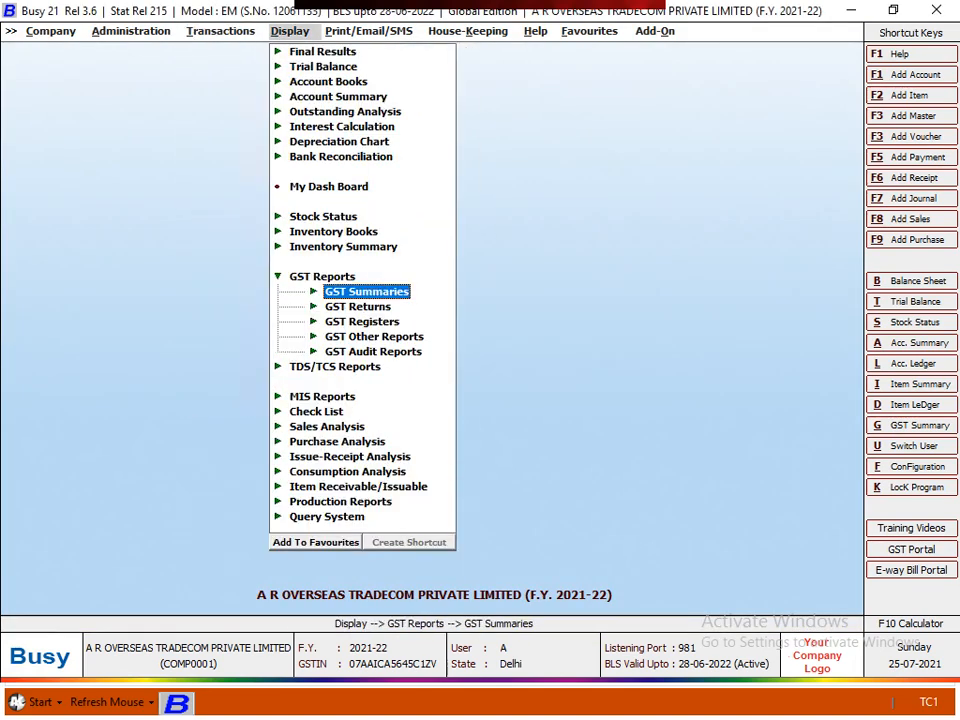
key("Down")
key("Up")
key("Down")
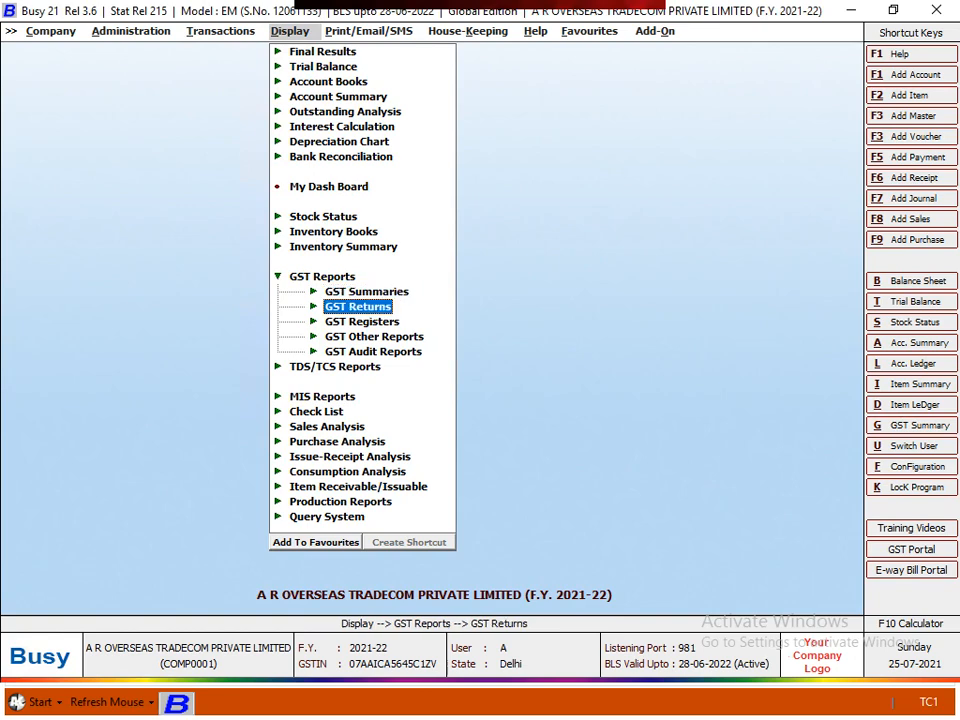
key("Return")
key("Down")
key("Down")
key("Down")
key("Down")
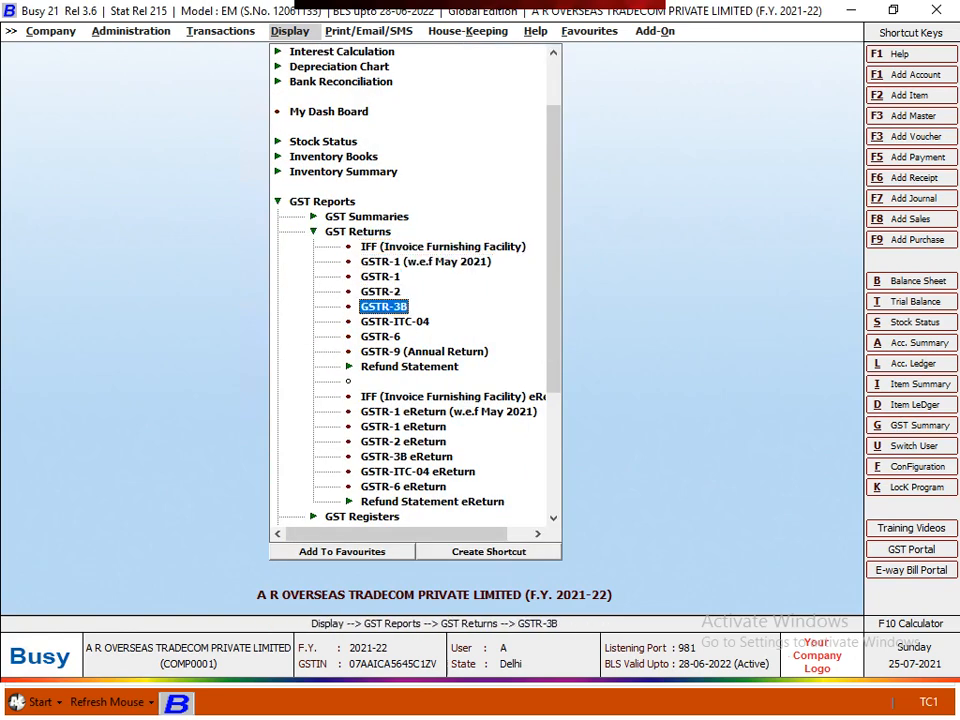
key("Return")
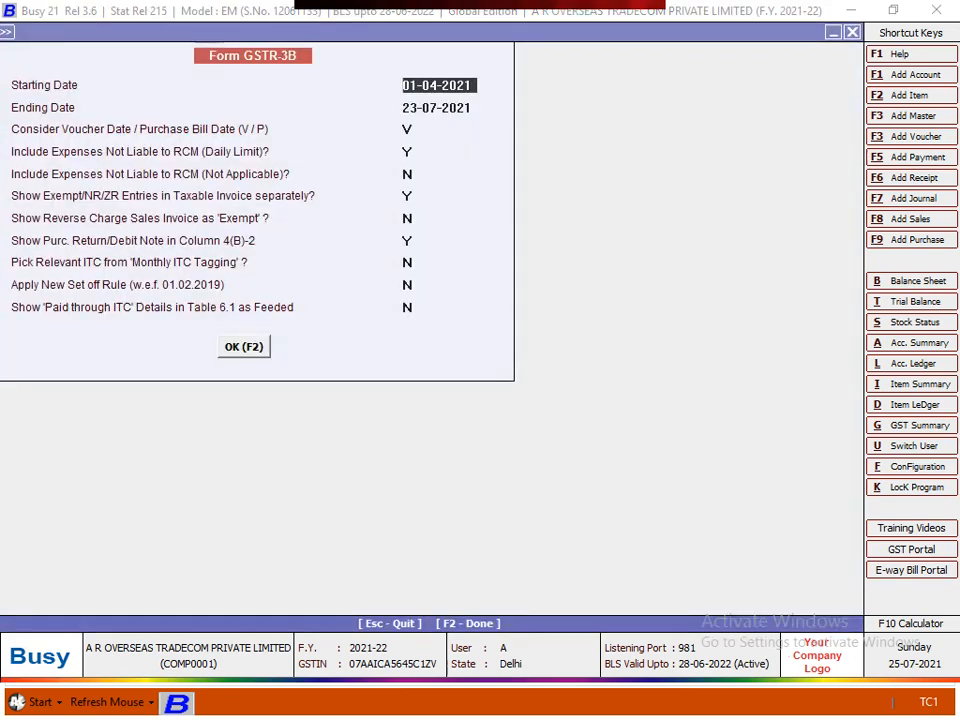
- Set the ending date to 30-04-2021 and generate the April GSTR-3B report
key("Return")
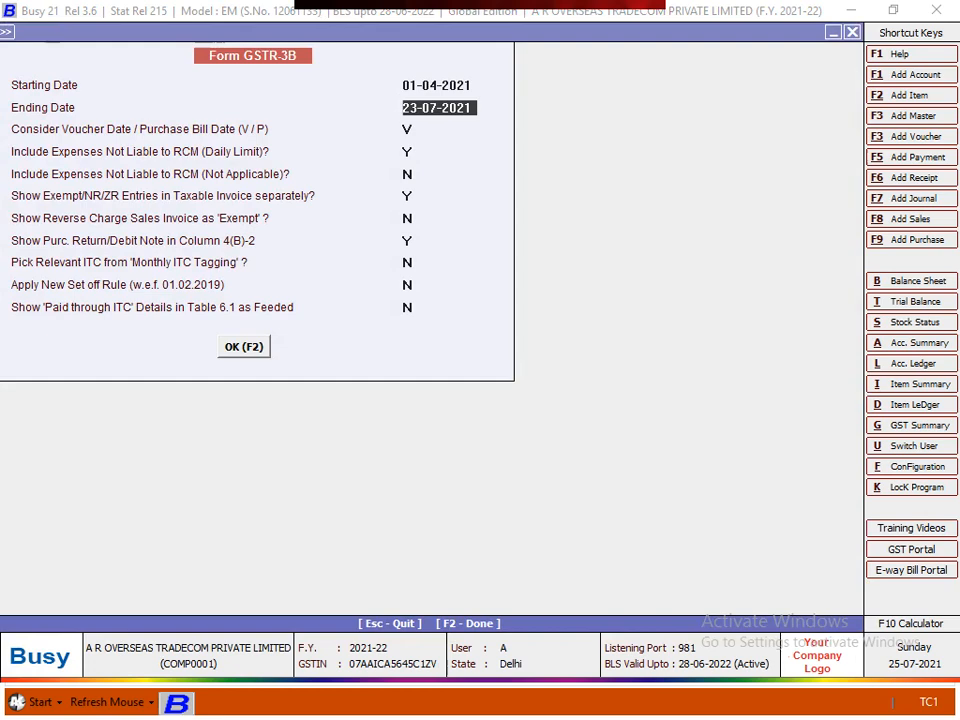
type("30-4")
key("Return")
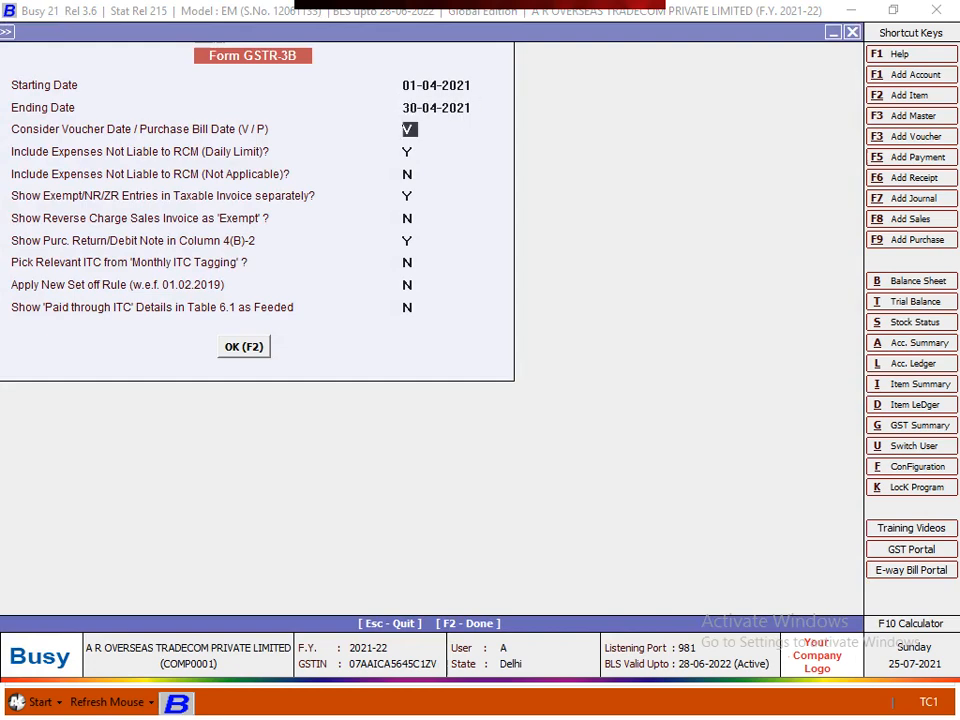
key("Return")
key("Return")
key("F2")
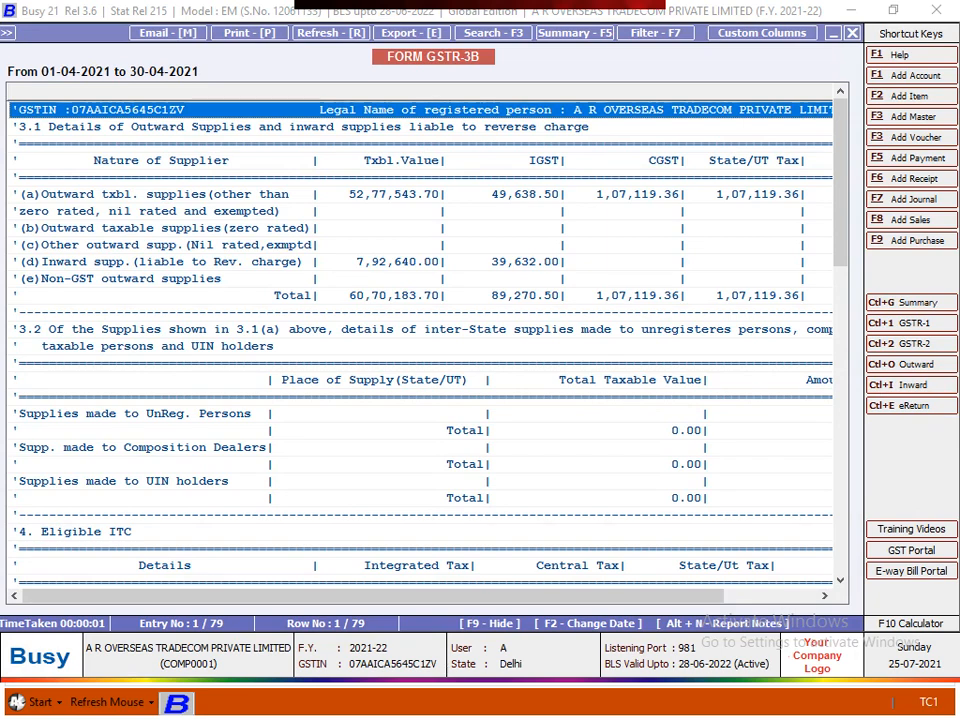
key("Down")
key("Down")
key("Down")
key("Down")
key("Down")
key("Down")
key("Down")
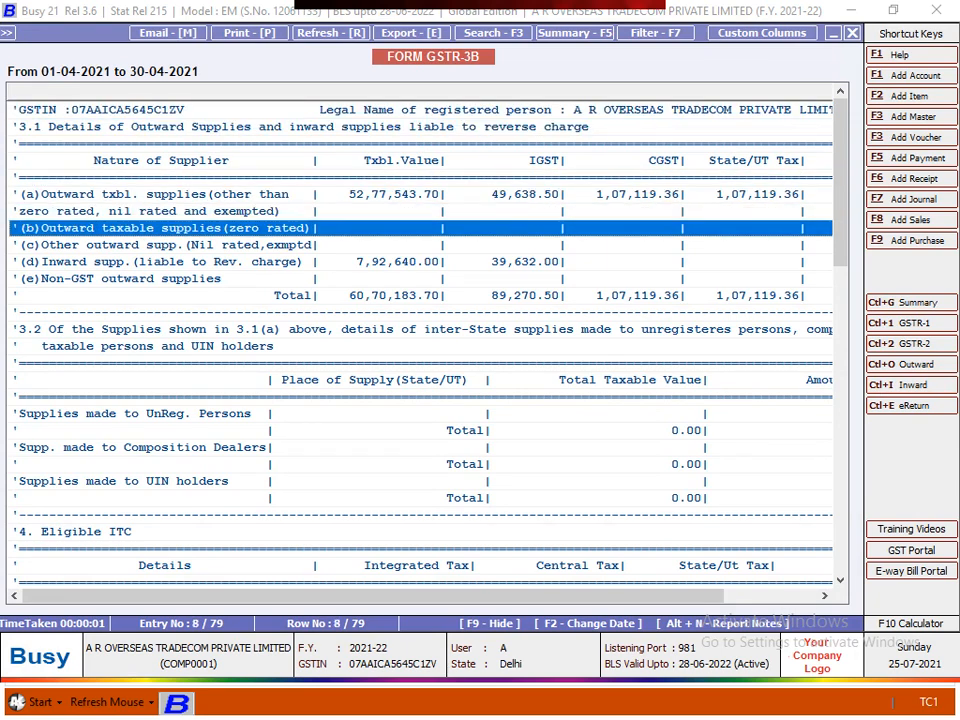
key("Down")
key("Down")
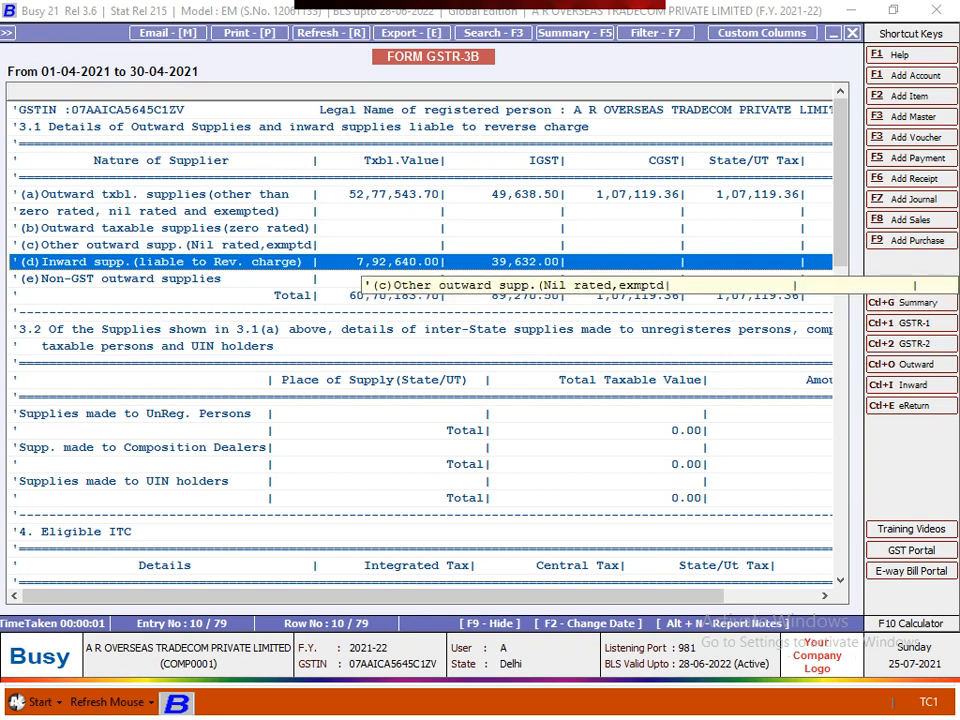
scroll(420, 330, "down", 1)
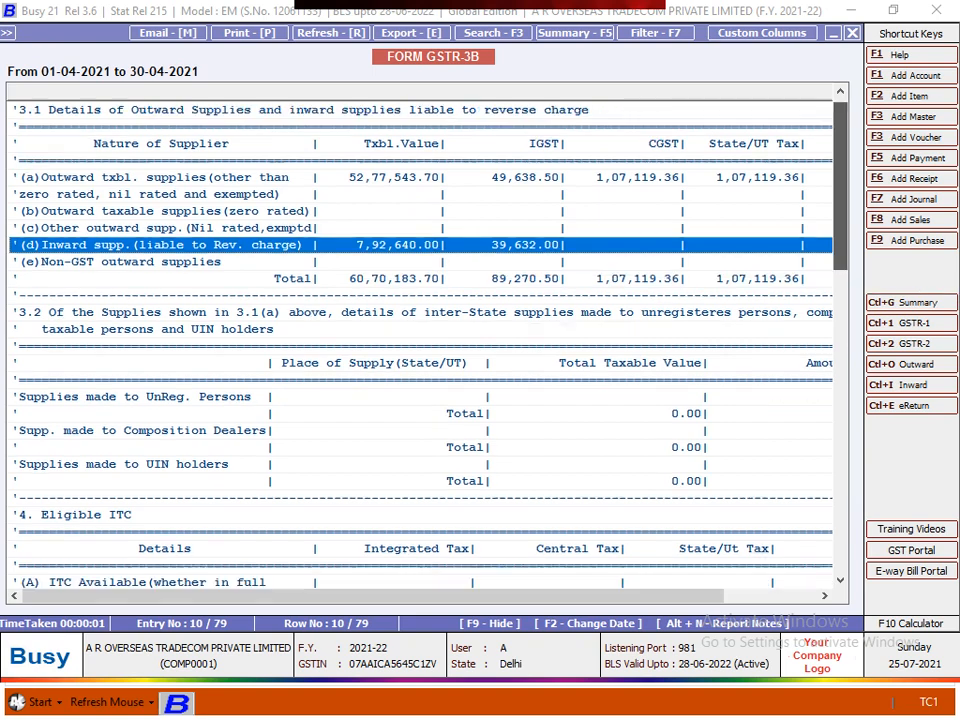
scroll(420, 330, "down", 1)
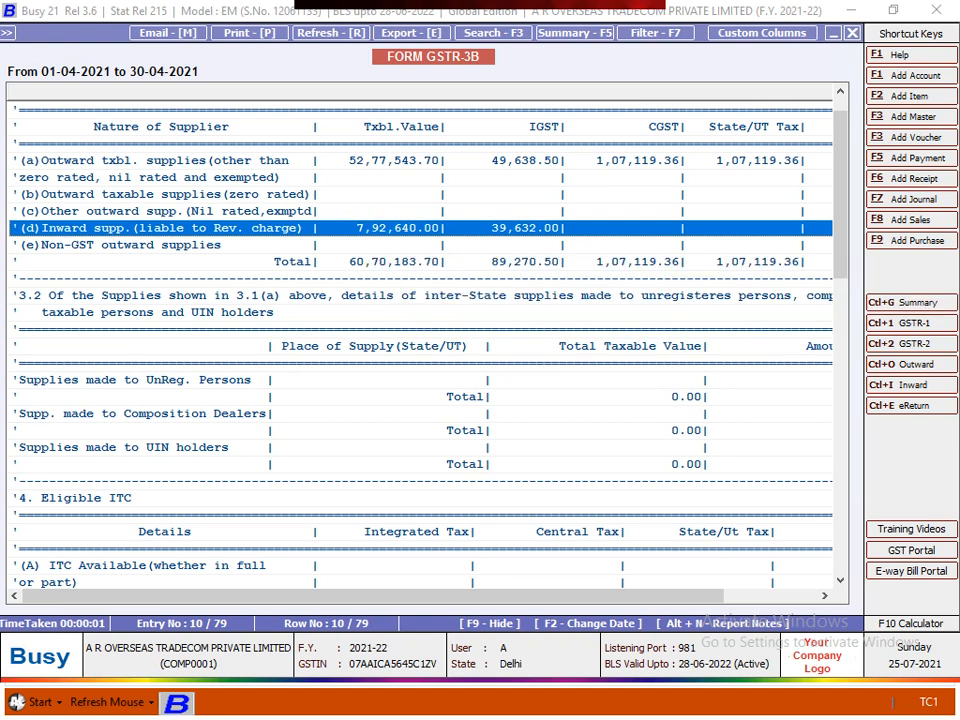
- Scroll down to table 4 Eligible ITC and select the 4(A)(5) All other ITC row
scroll(420, 340, "down", 1)
scroll(420, 340, "down", 6)
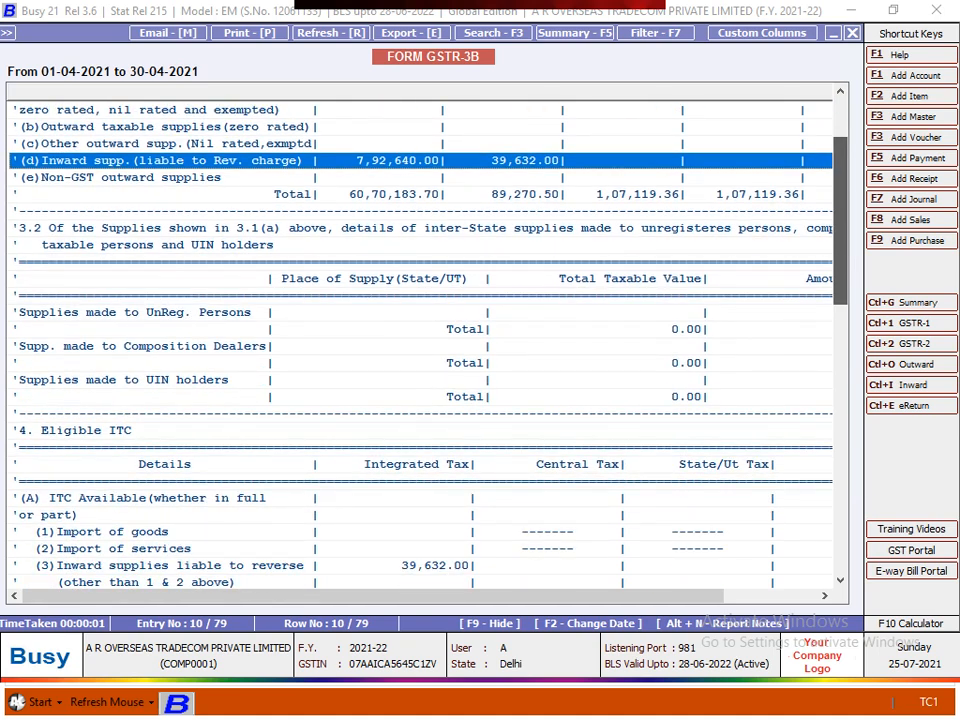
scroll(420, 340, "down", 5)
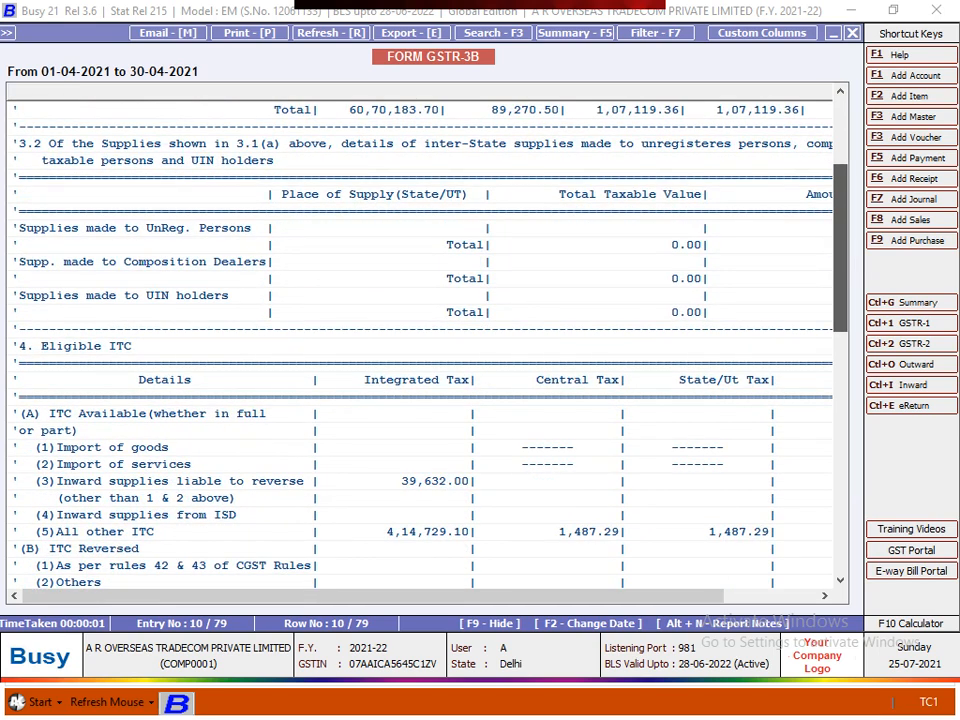
scroll(420, 340, "down", 5)
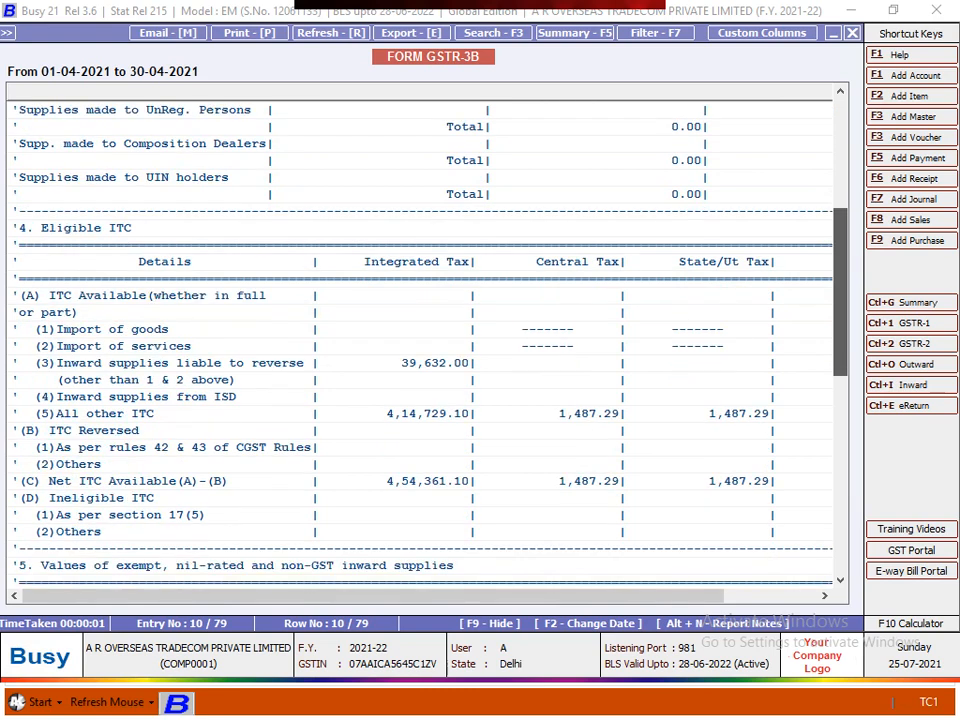
left_click(435, 346)
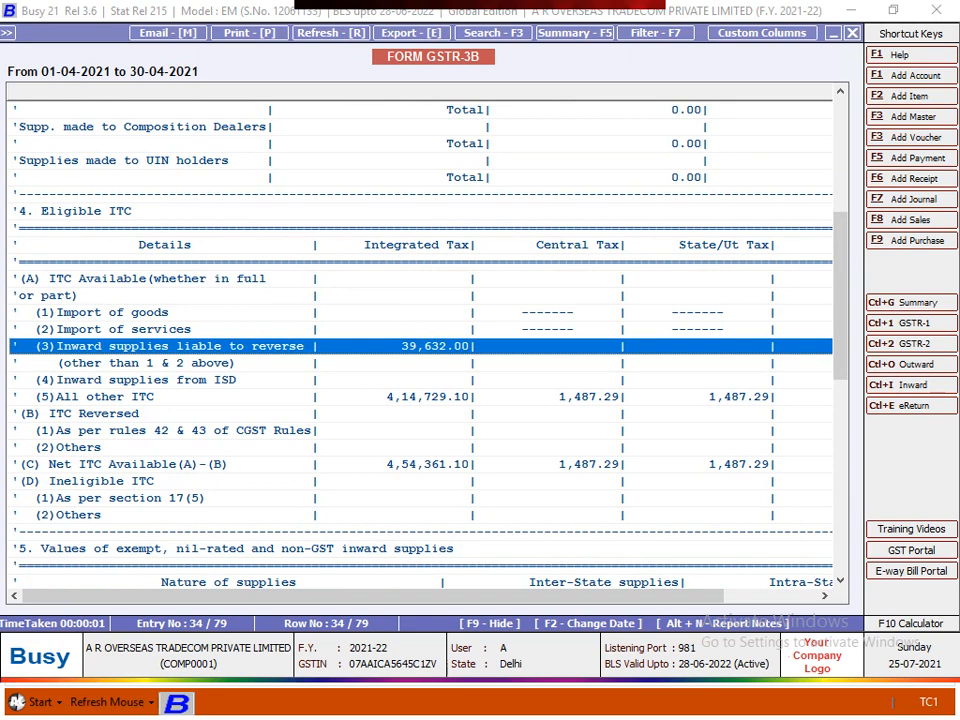
key("Page_Up")
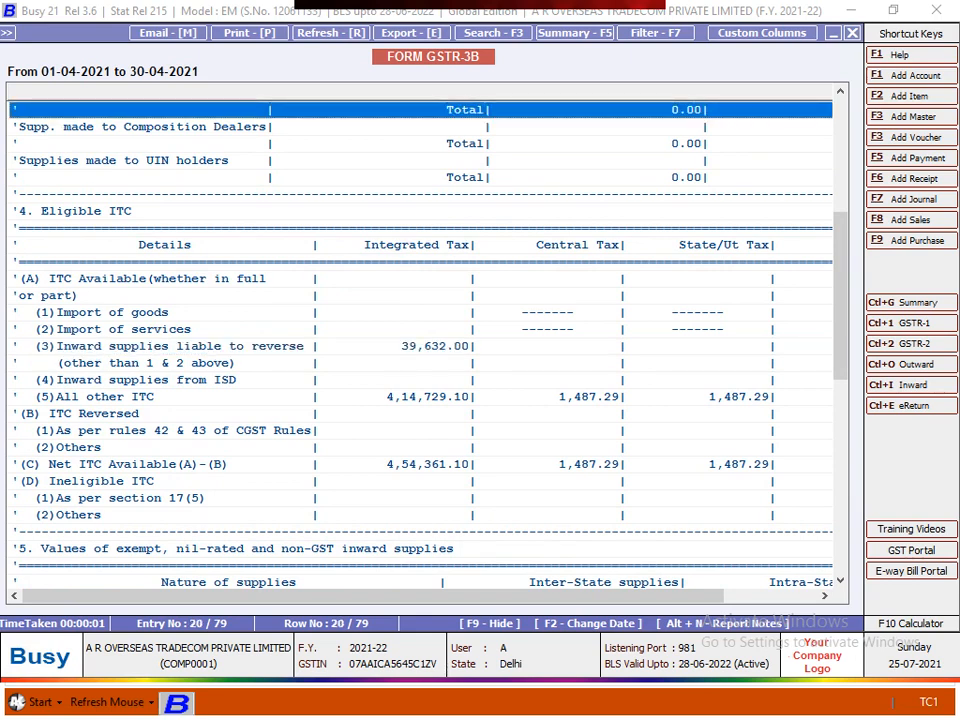
left_click(436, 346)
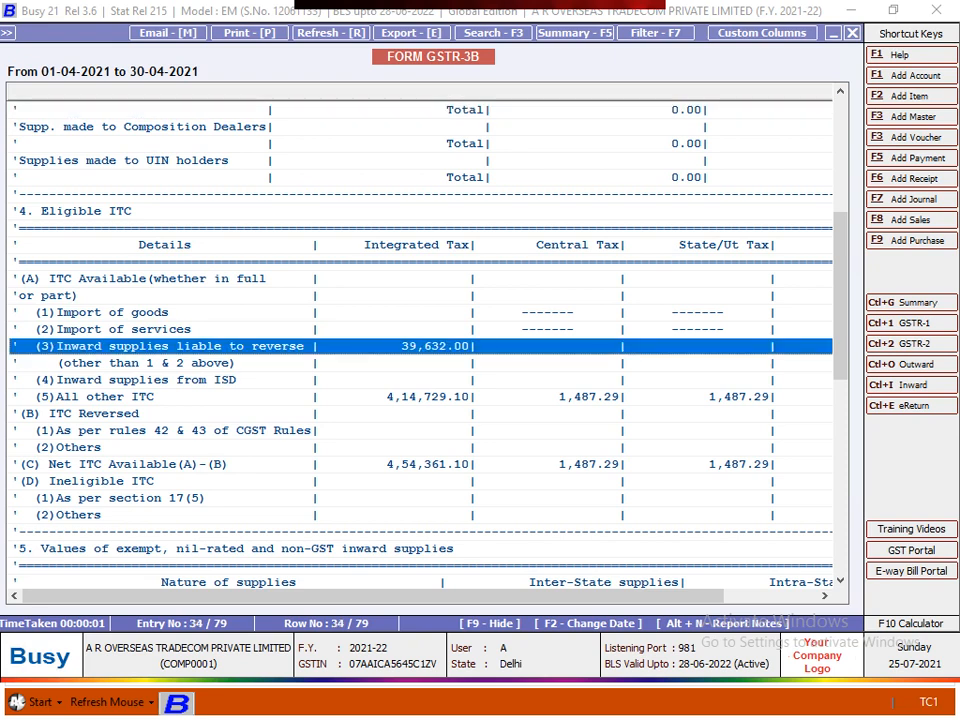
left_click(420, 279)
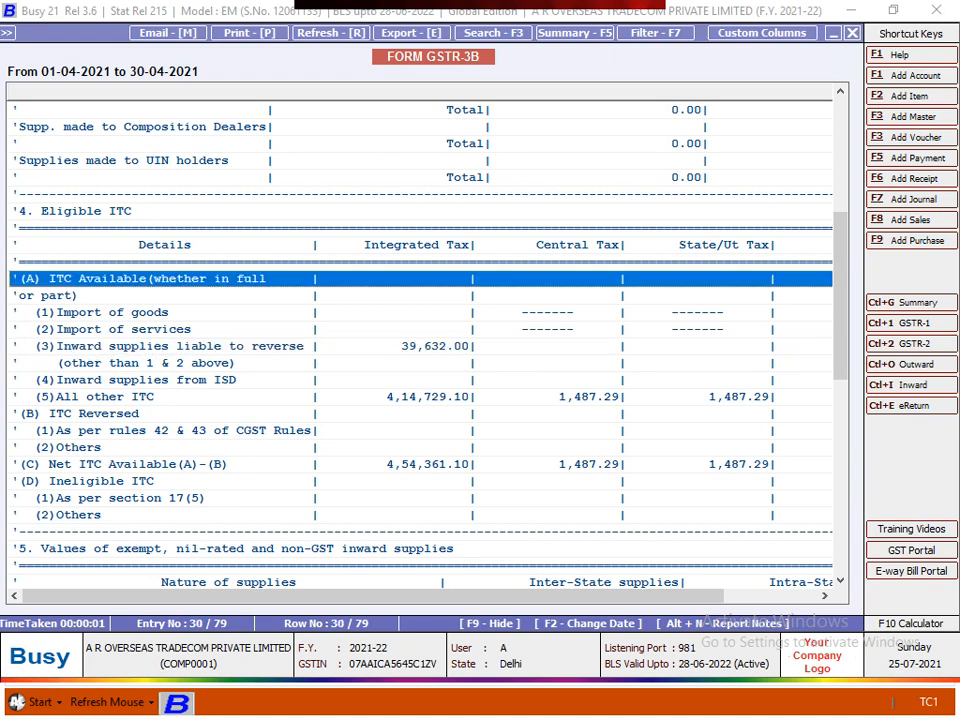
left_click(426, 397)
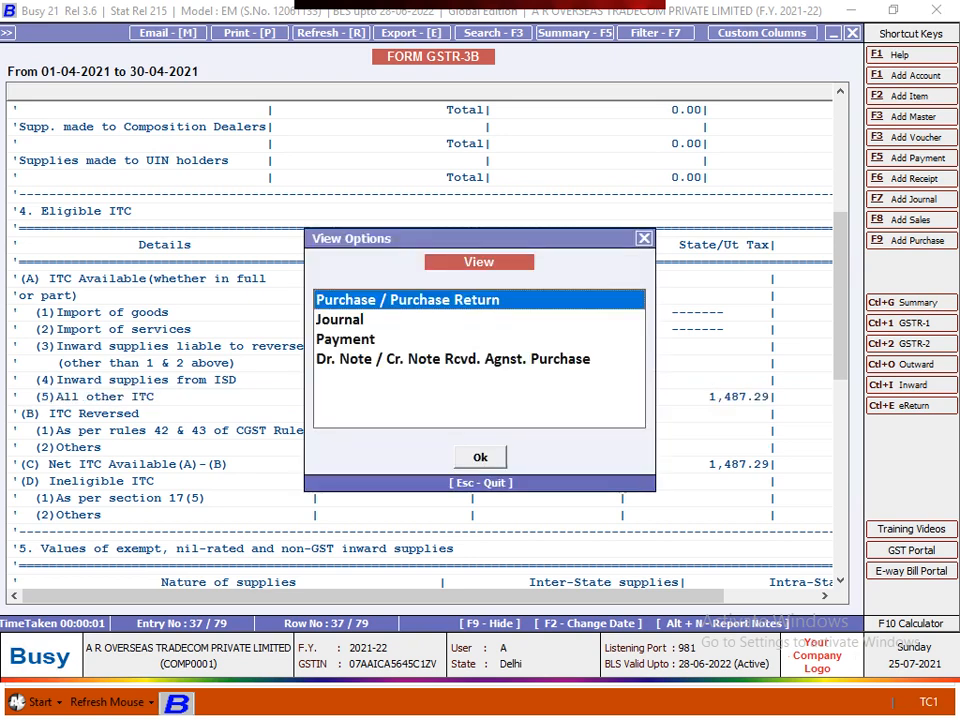
- Review the Purchase/Purchase Return vouchers behind All other ITC, including CGST/SGST columns, then return to the report
key("Return")
key("Right")
key("Right")
key("Right")
key("Right")
key("Right")
key("Right")
key("Right")
key("Right")
key("Right")
key("Right")
key("Right")
key("Right")
key("Right")
key("Right")
key("Right")
key("Right")
key("Right")
key("Right")
key("Right")
key("Right")
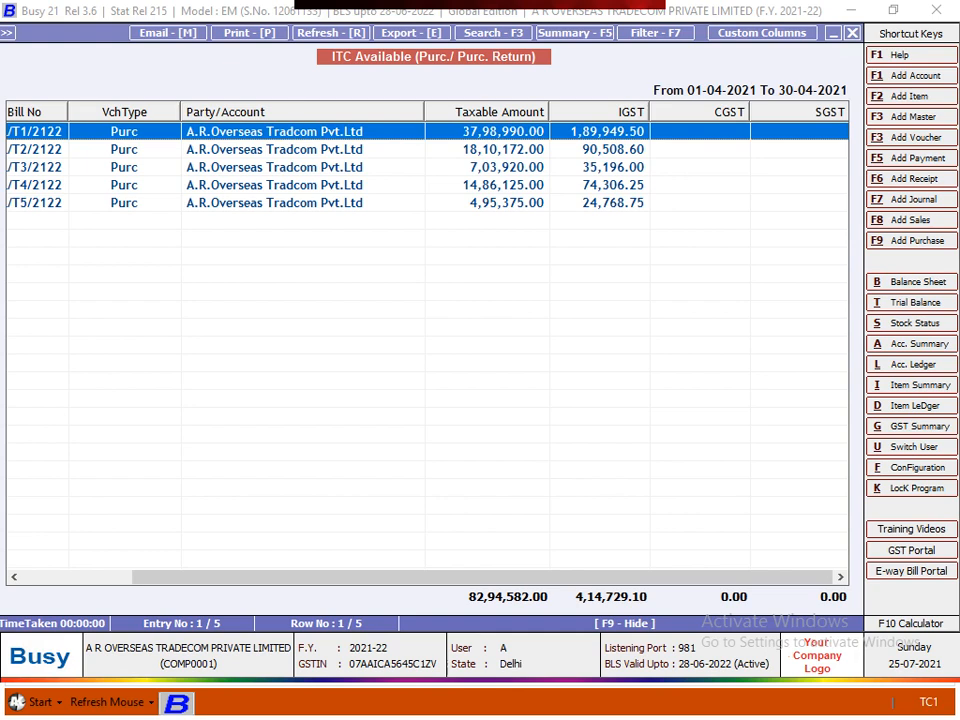
key("Escape")
key("Escape")
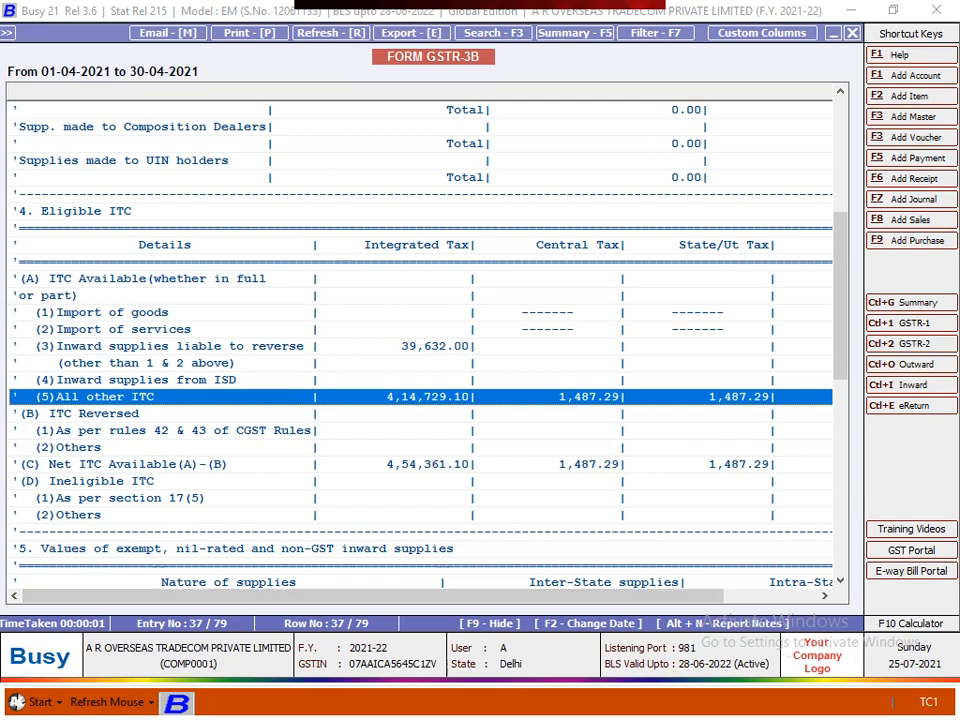
- Scroll from table 4 down to 6.1 and inspect the State/UT Tax and reverse-charge Integrated Tax rows
scroll(420, 340, "up", 5)
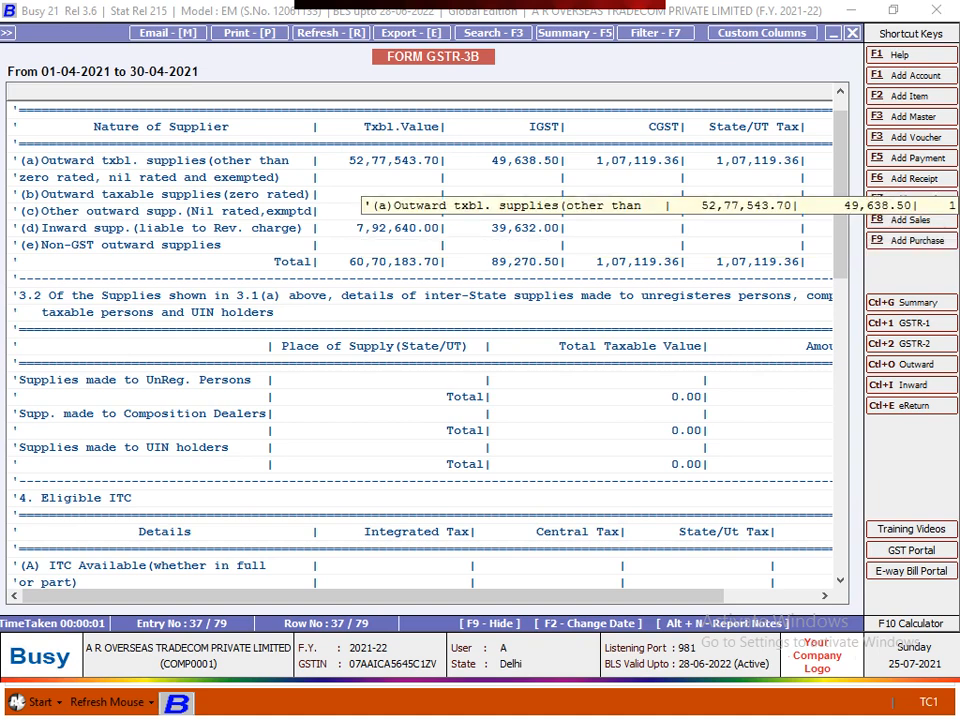
scroll(420, 330, "down", 3)
scroll(420, 330, "down", 9)
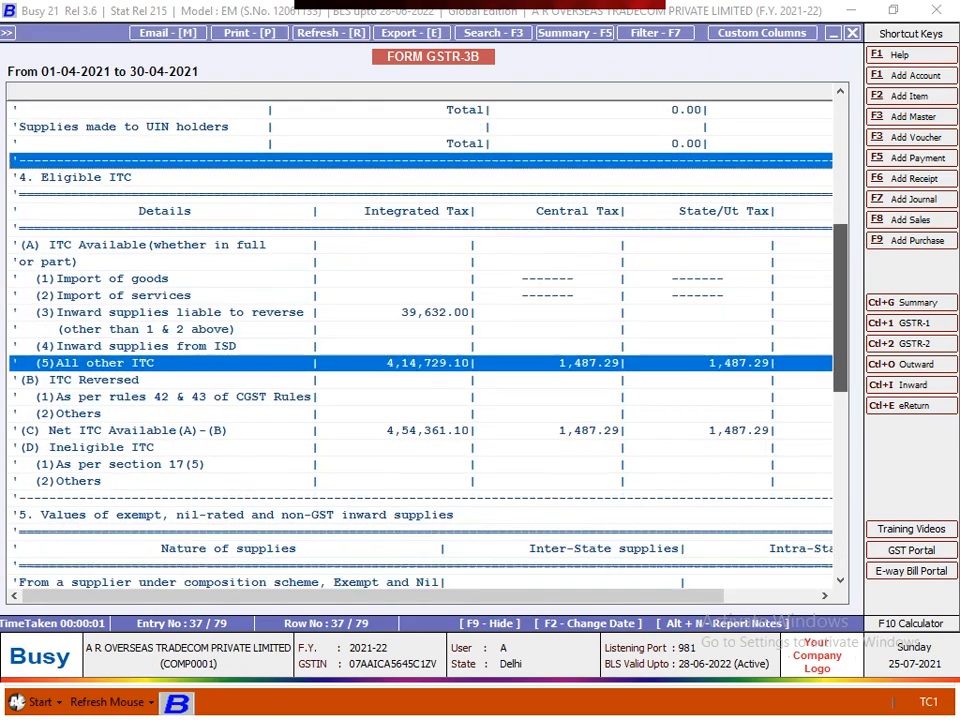
scroll(420, 330, "down", 2)
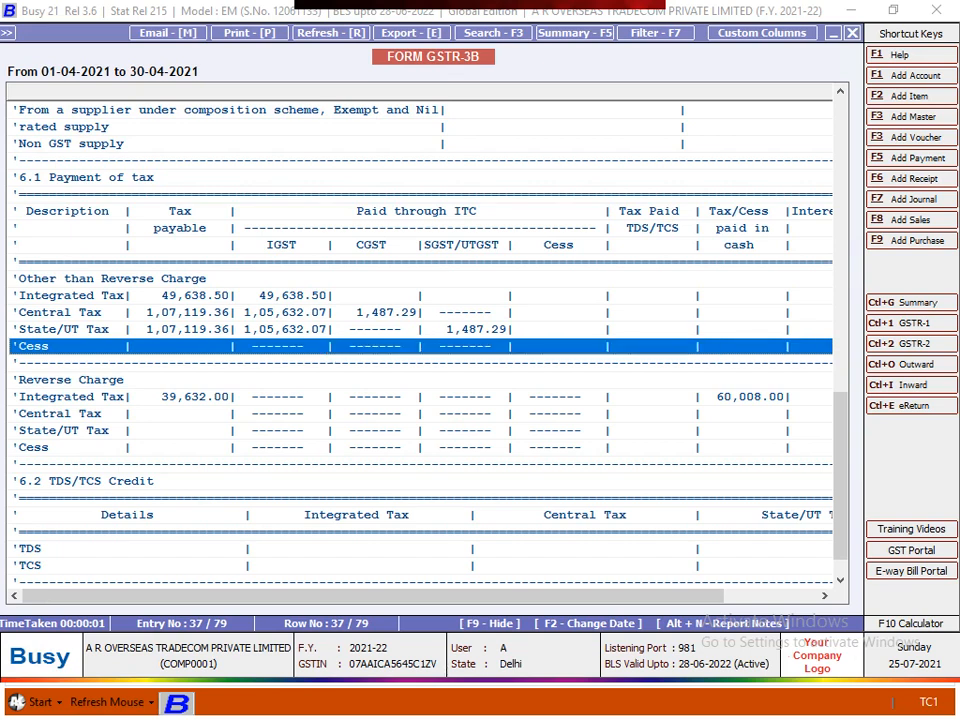
left_click(376, 329)
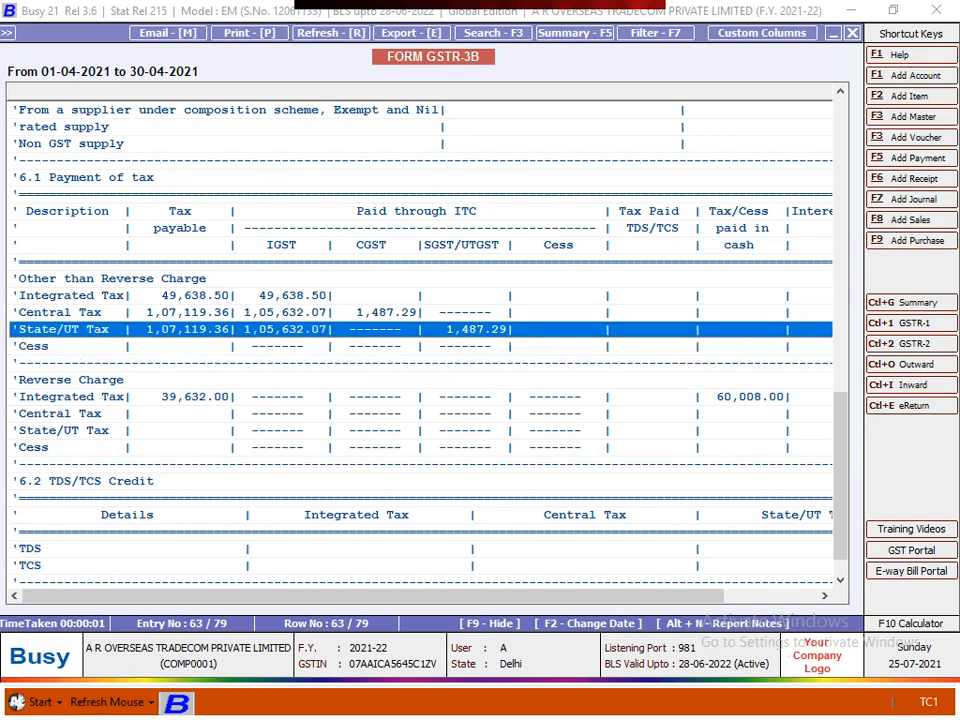
left_click(376, 397)
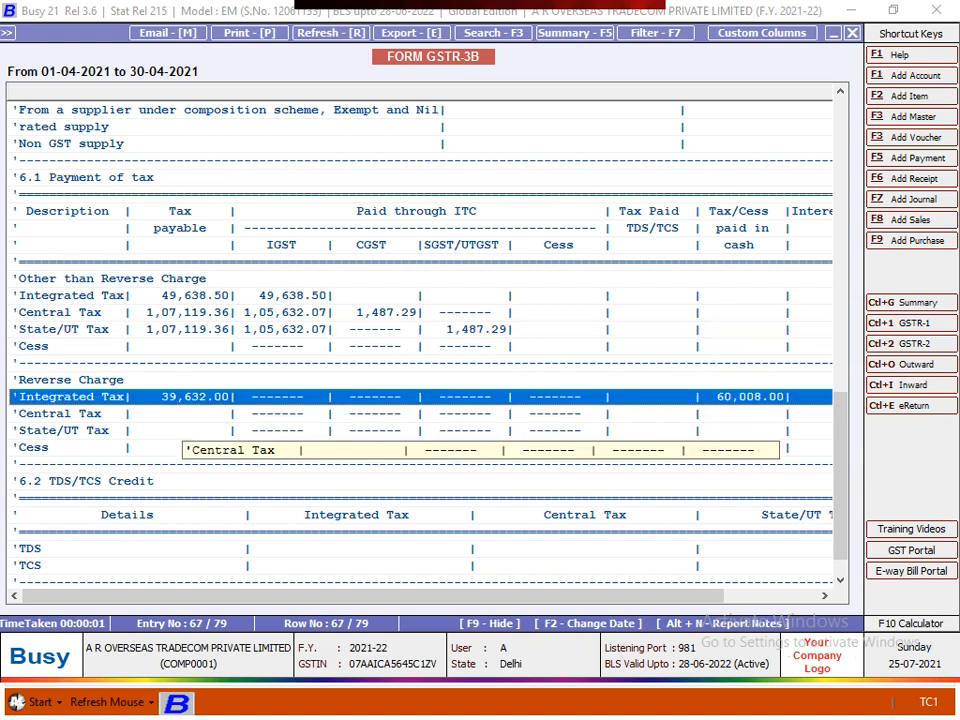
- Check the 6.1 Central Tax and Reverse Charge rows (39,632.00 IGST payable) through table 6.2
scroll(420, 340, "down", 1)
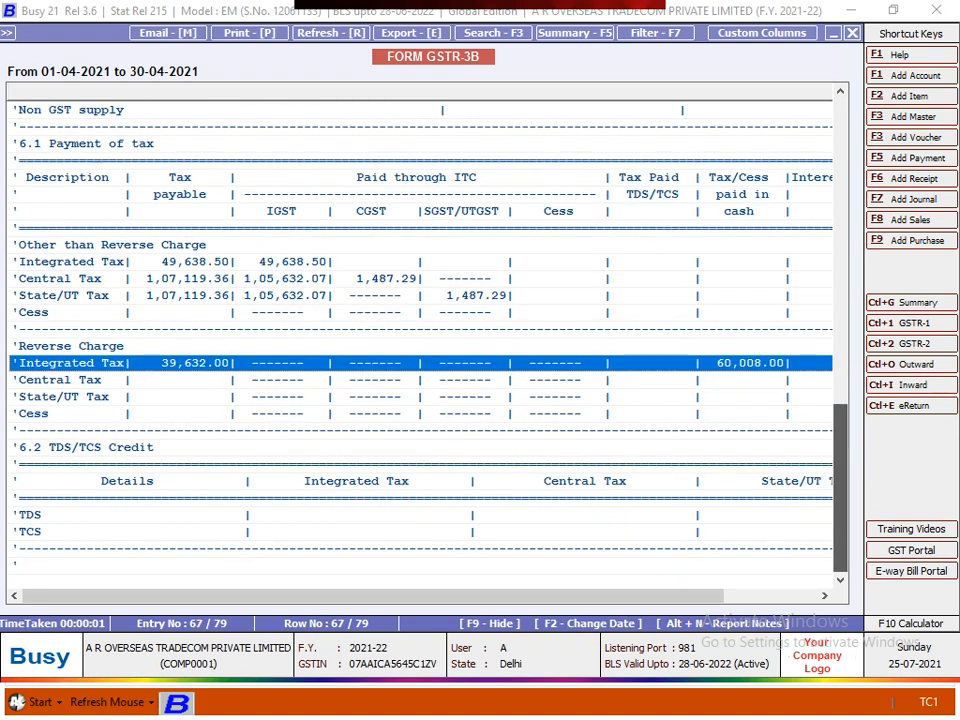
left_click(385, 279)
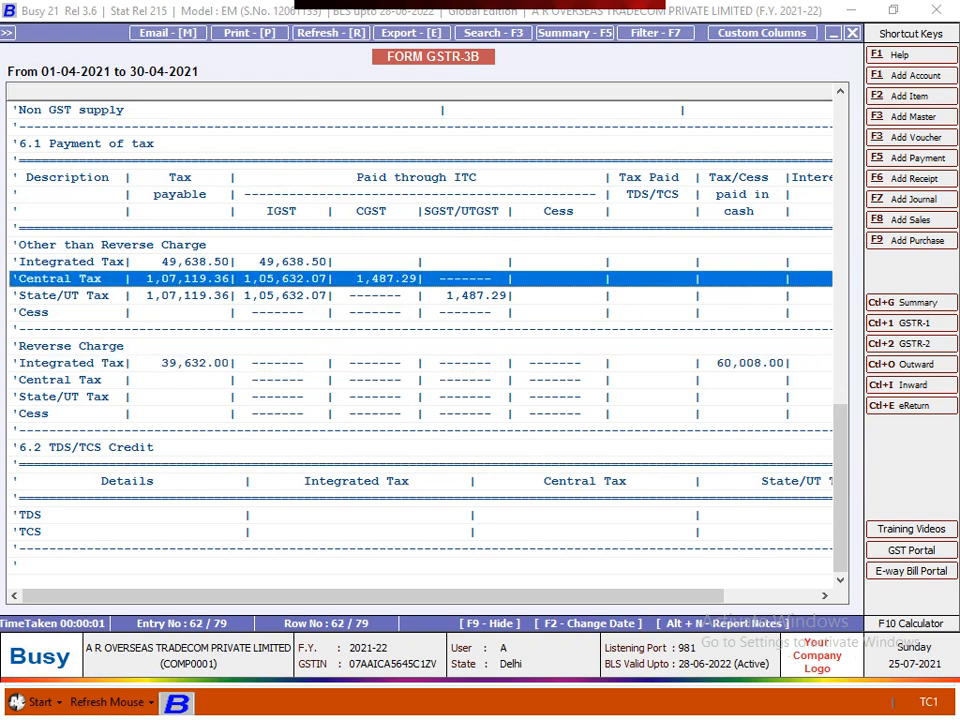
key("Down")
key("Down")
key("Down")
key("Down")
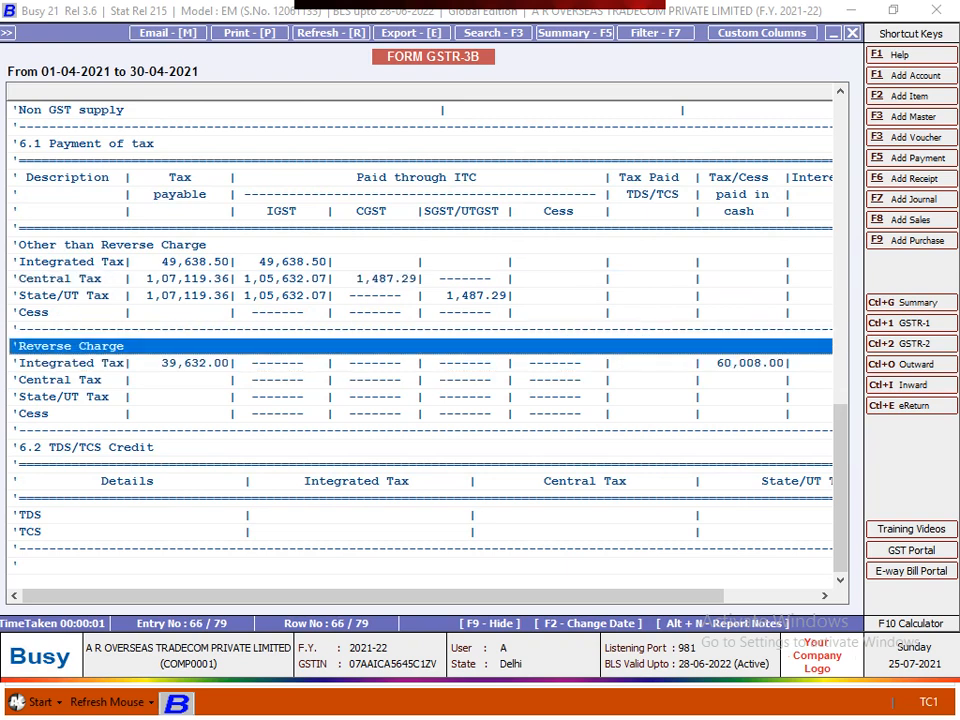
mouse_move(372, 596)
left_mouse_down()
mouse_move(465, 596)
mouse_move(370, 596)
left_mouse_up()
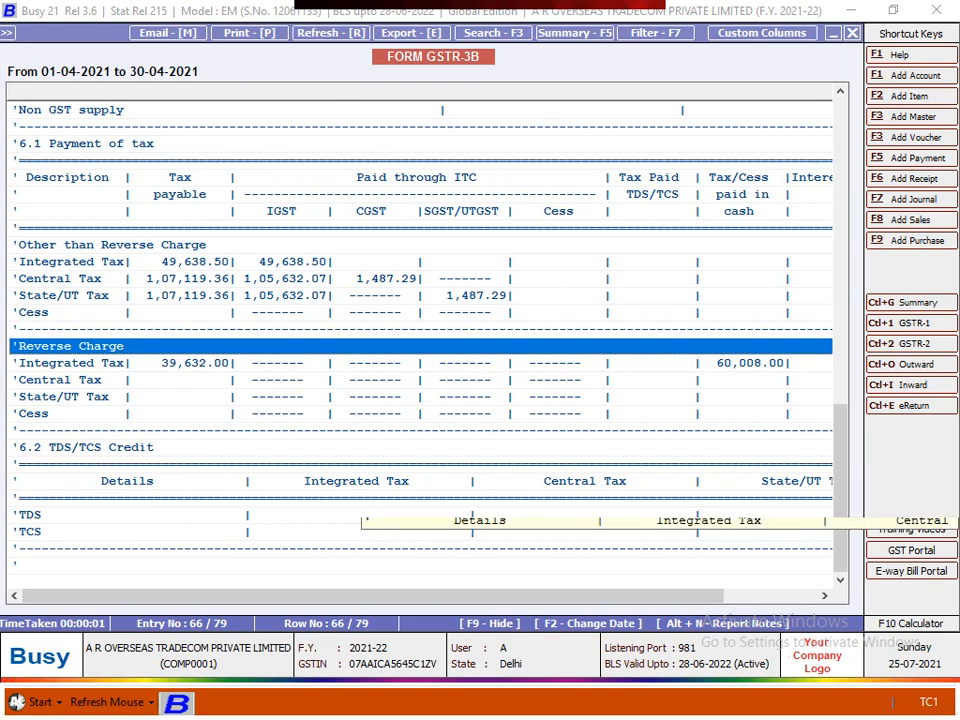
scroll(420, 340, "up", 6)
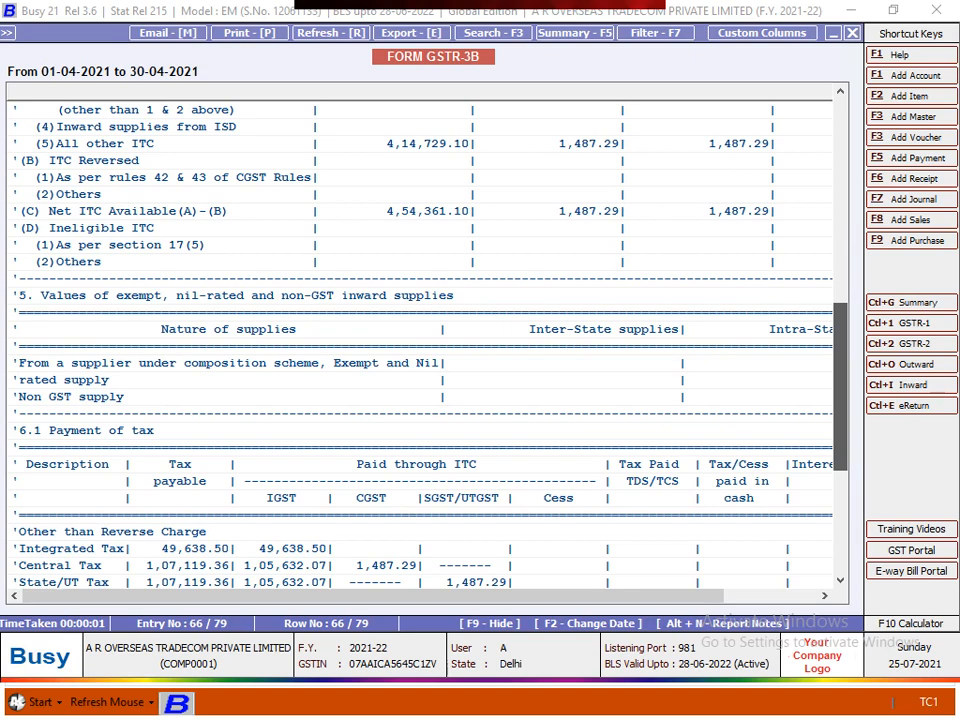
scroll(420, 340, "up", 4)
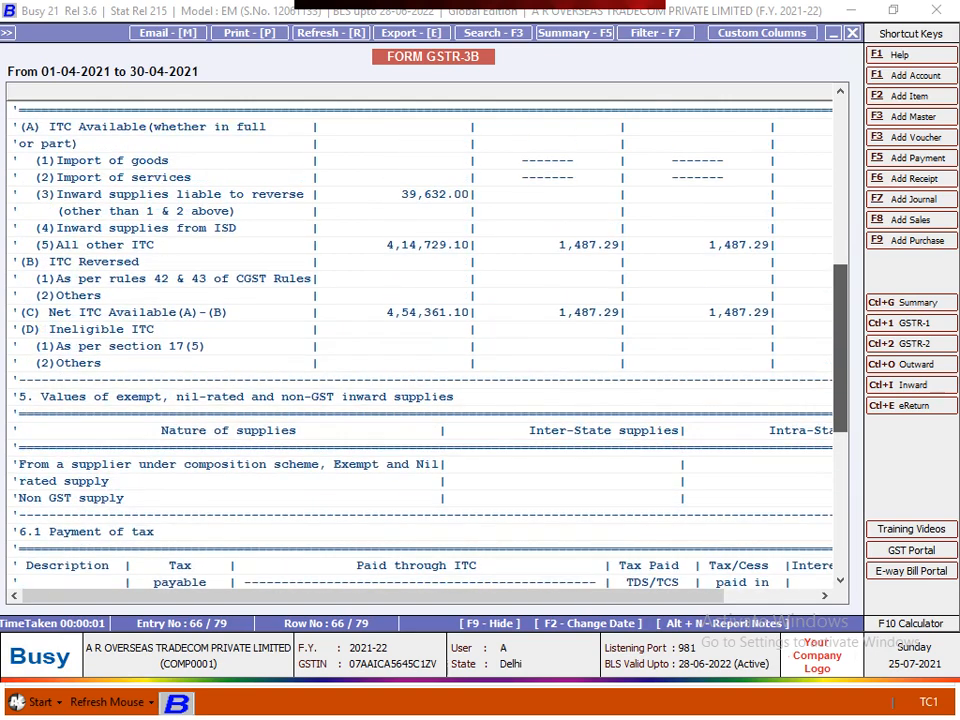
scroll(420, 340, "down", 9)
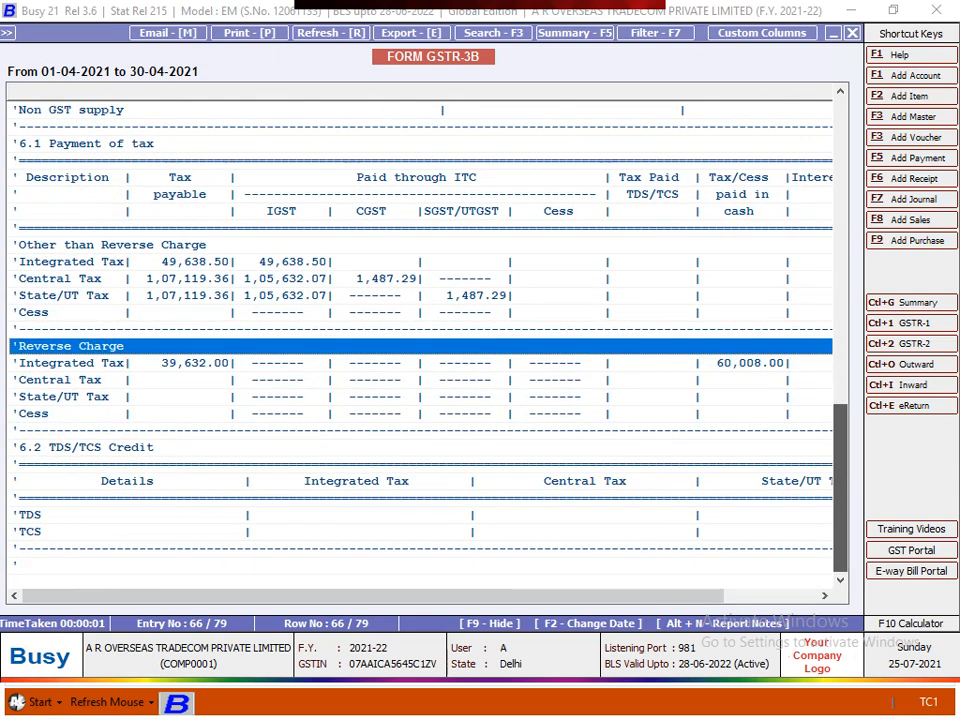
scroll(420, 340, "up", 7)
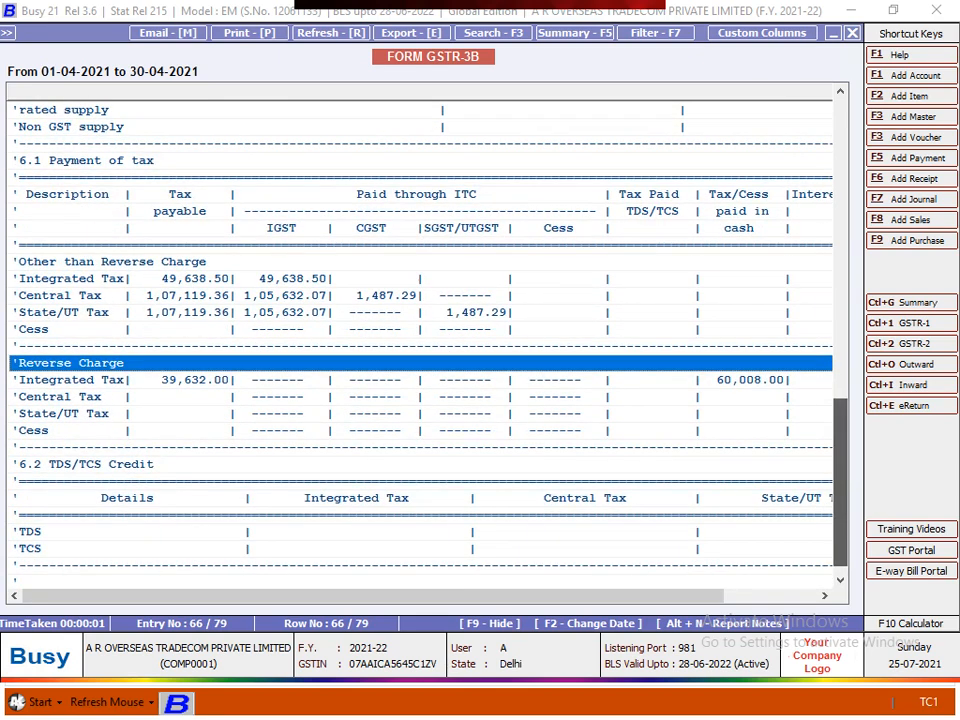
scroll(420, 340, "down", 7)
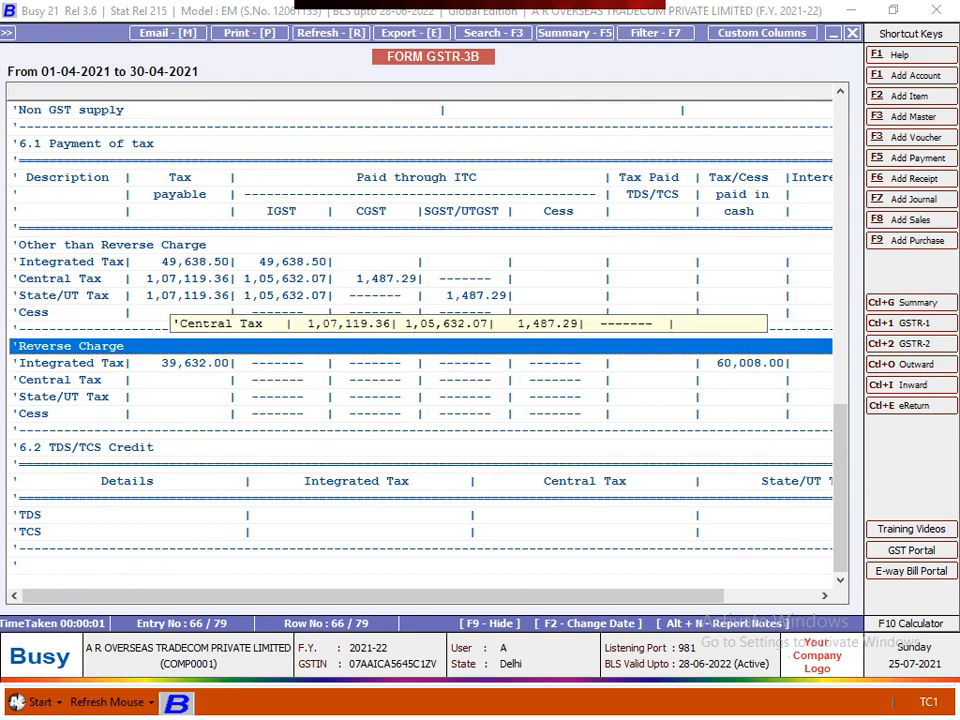
- Close the GSTR-3B report and open GSTR-3B eReturn under GST Returns
key("Escape")
key("Escape")
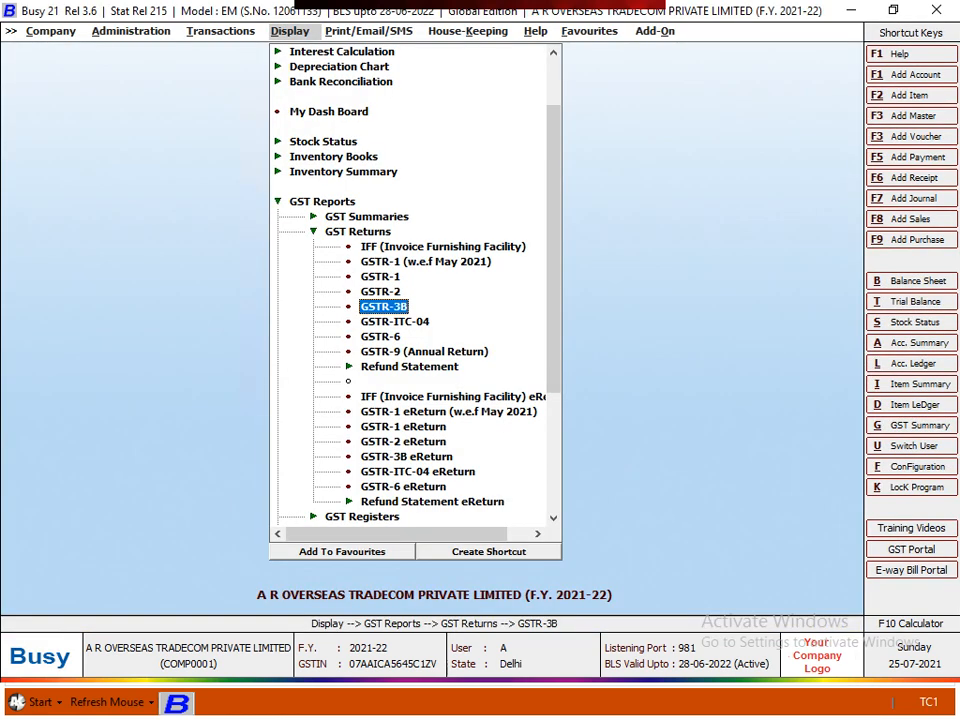
key("Escape")
key("Return")
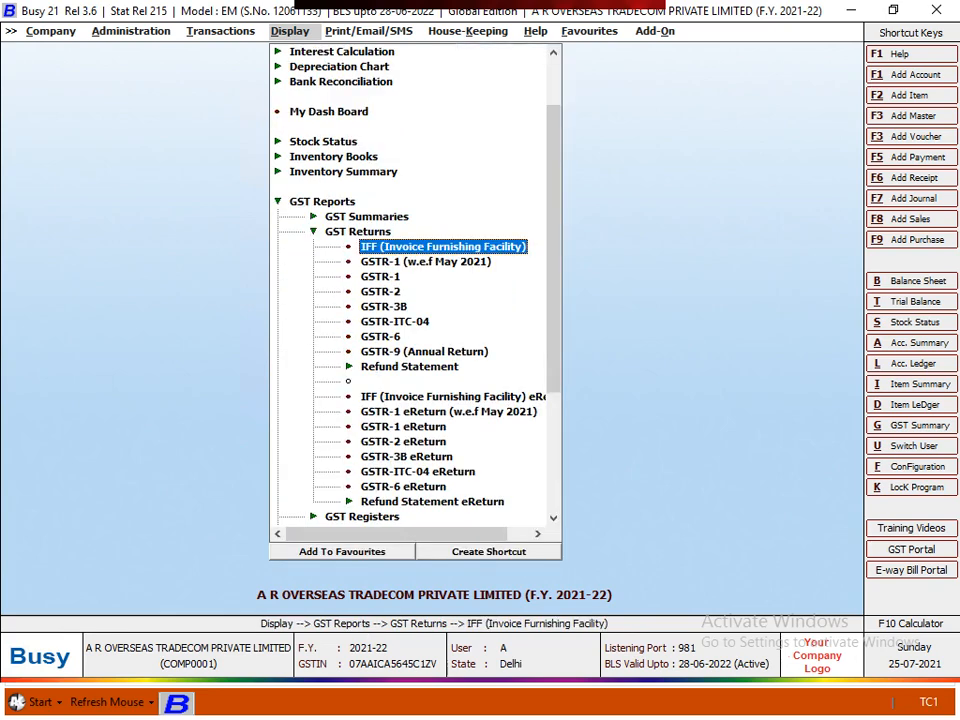
key("Down")
key("Down")
key("Down")
key("Down")
key("Down")
key("Down")
key("Down")
key("Down")
key("Down")
key("Down")
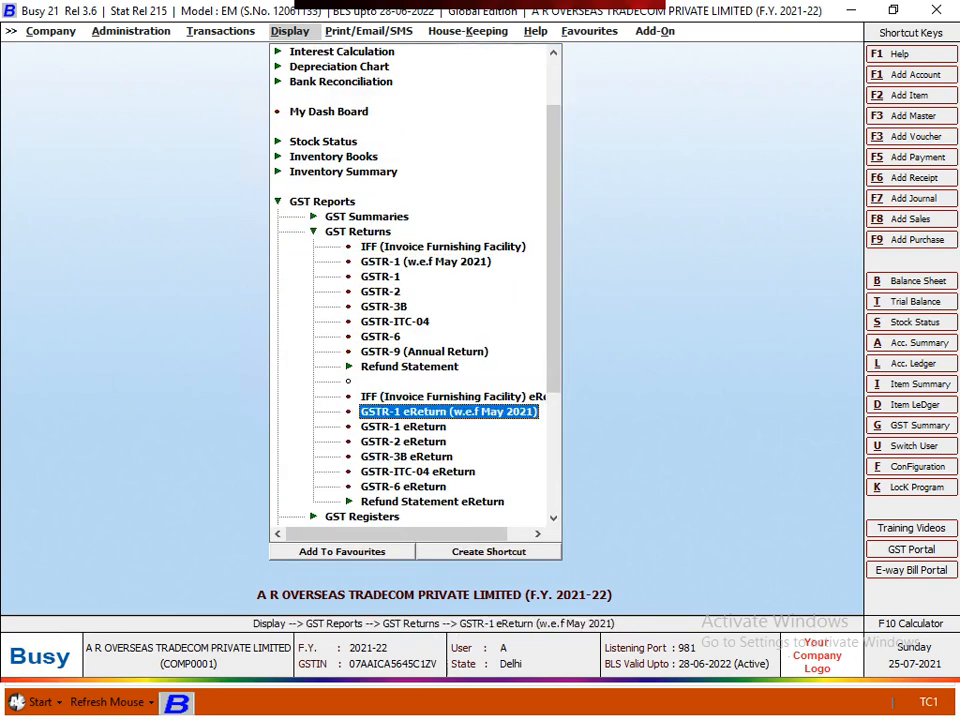
key("Down")
key("Down")
key("Down")
key("Down")
key("Up")
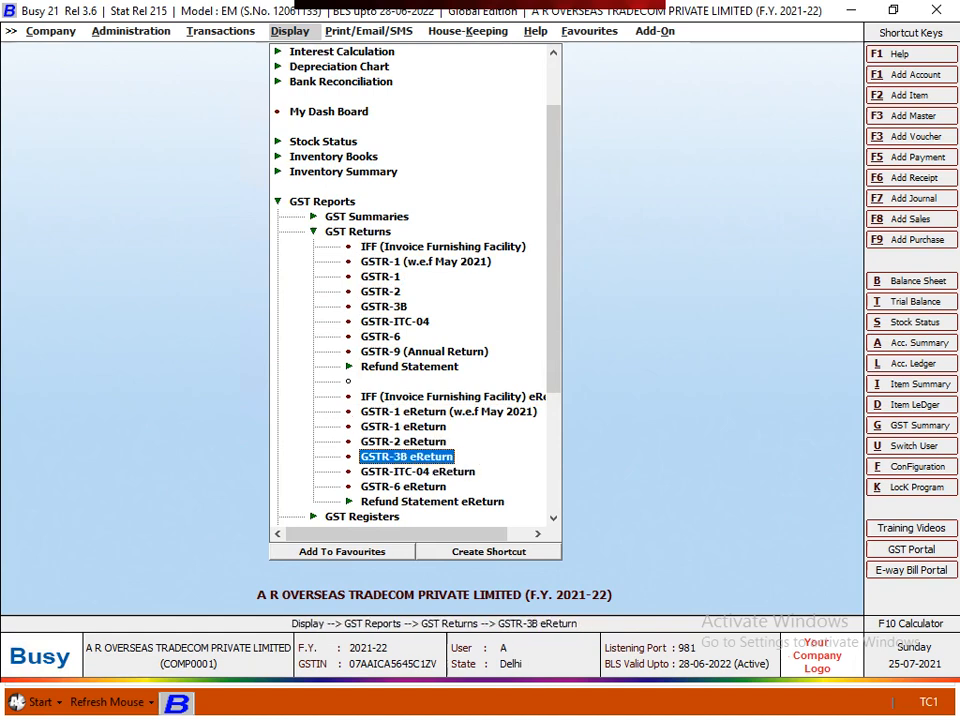
key("Return")
- Choose JSON as the eReturn output format instead of the government template
key("Right")
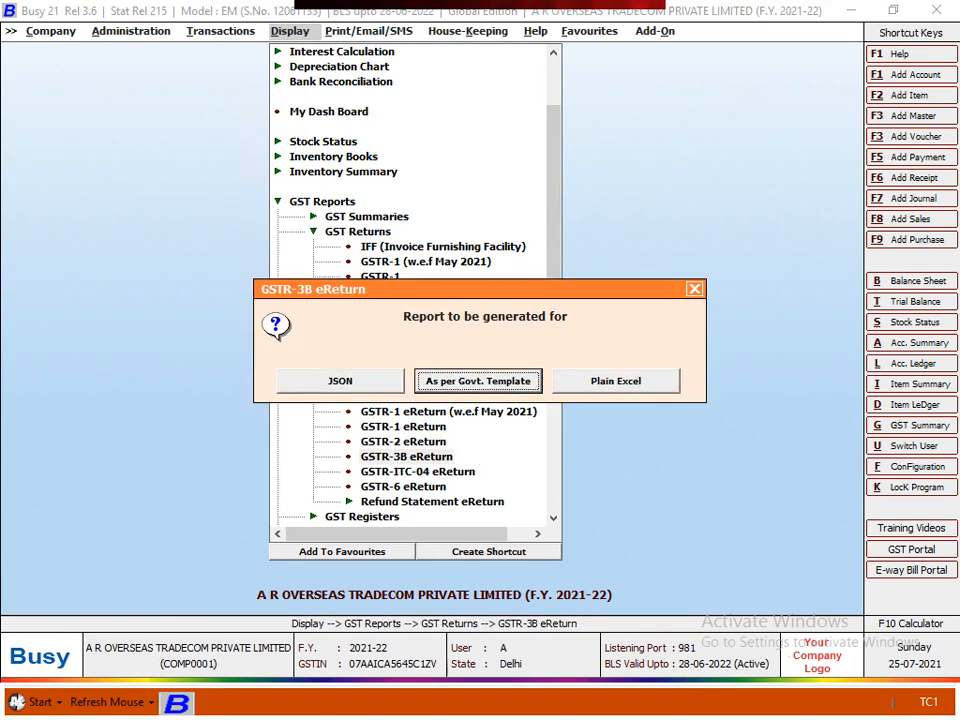
key("Left")
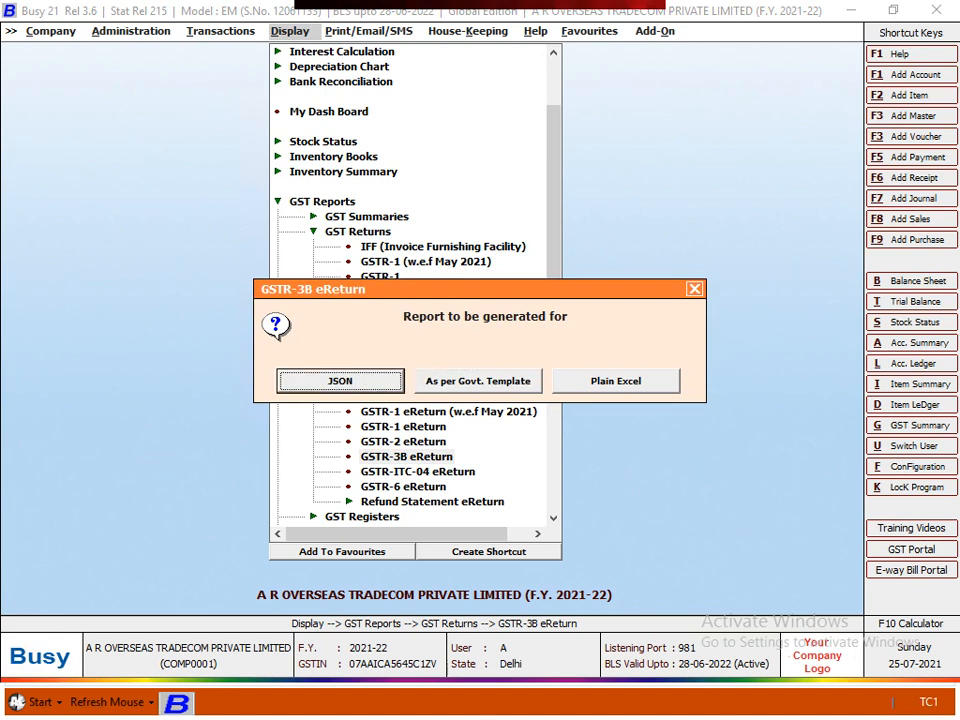
key("Right")
key("Left")
key("Right")
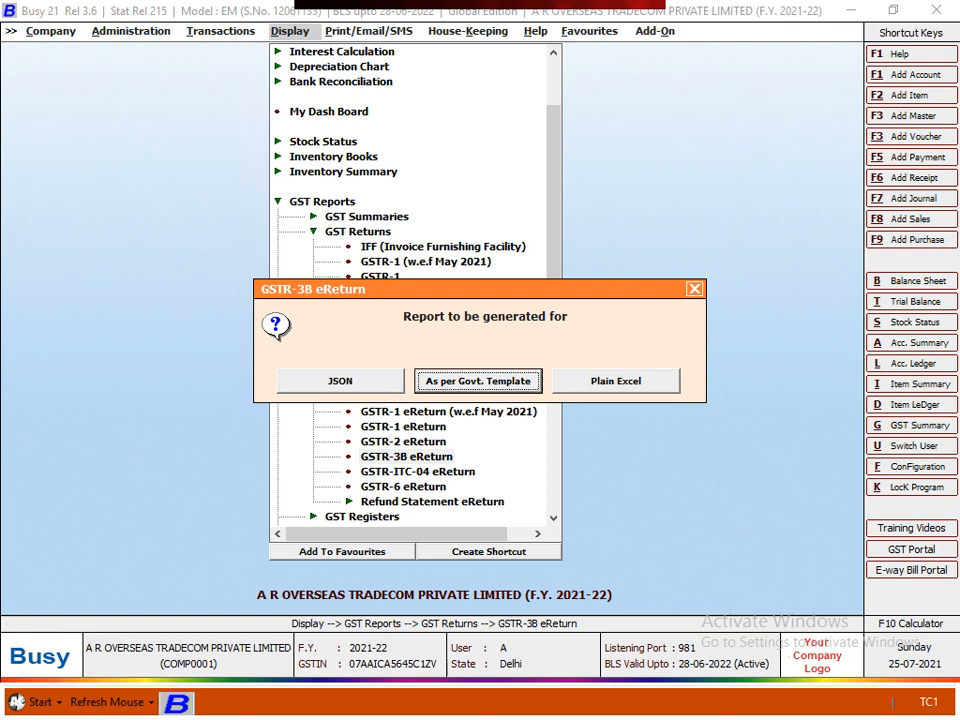
key("Left")
key("Right")
key("Left")
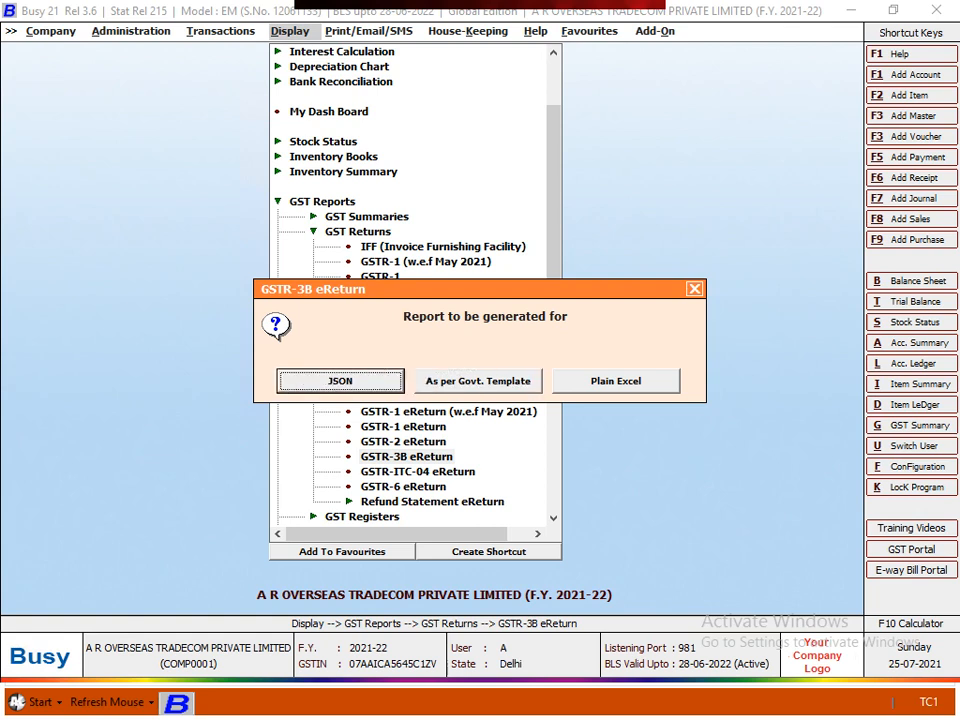
key("Return")
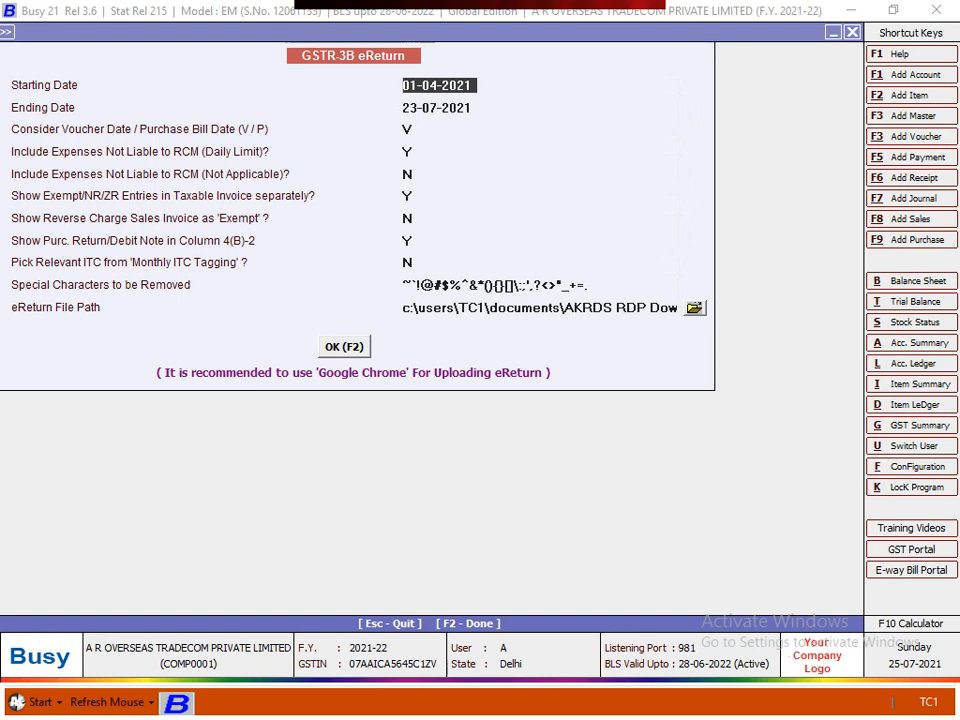
- Set the eReturn ending date to 30-04-2021, correcting the earlier mistyped dates
key("Return")
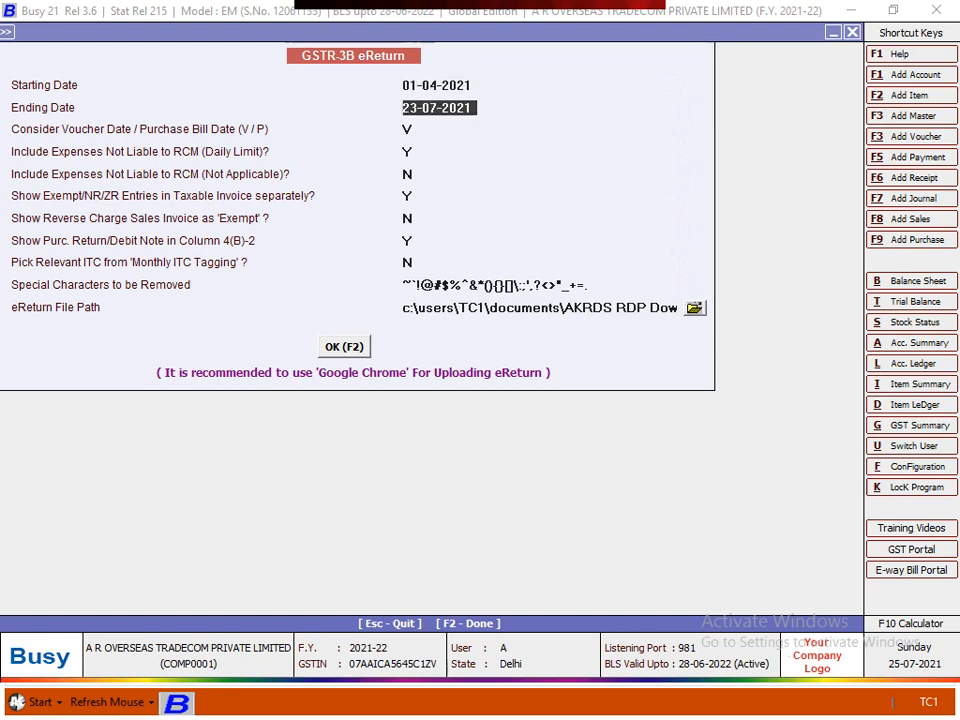
type("306")
key("Return")
type("30-06")
key("Return")
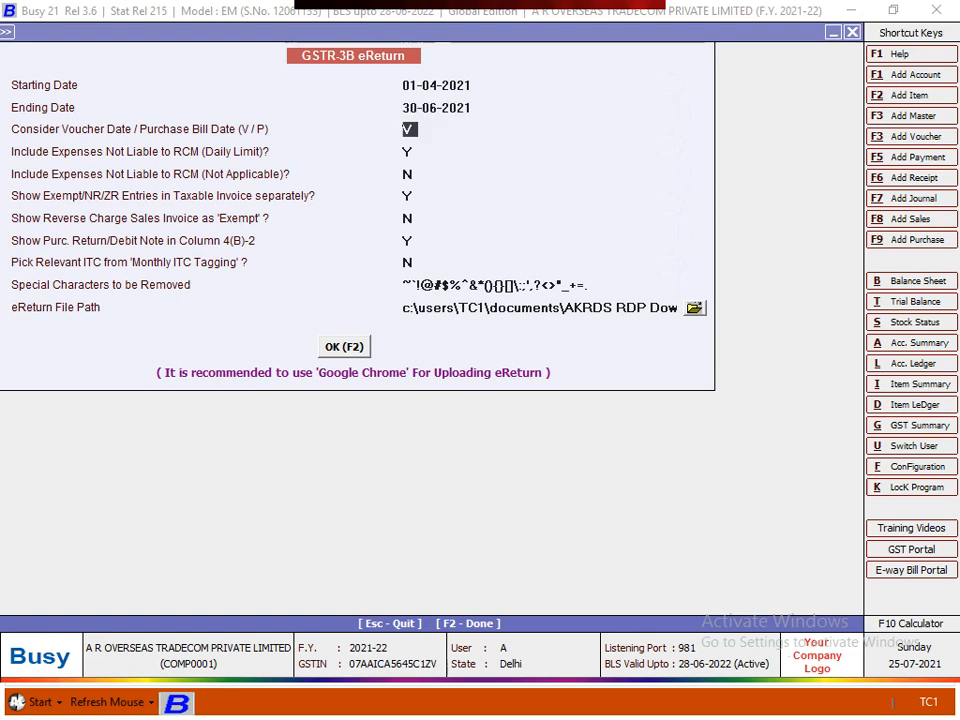
key("Up")
type("3")
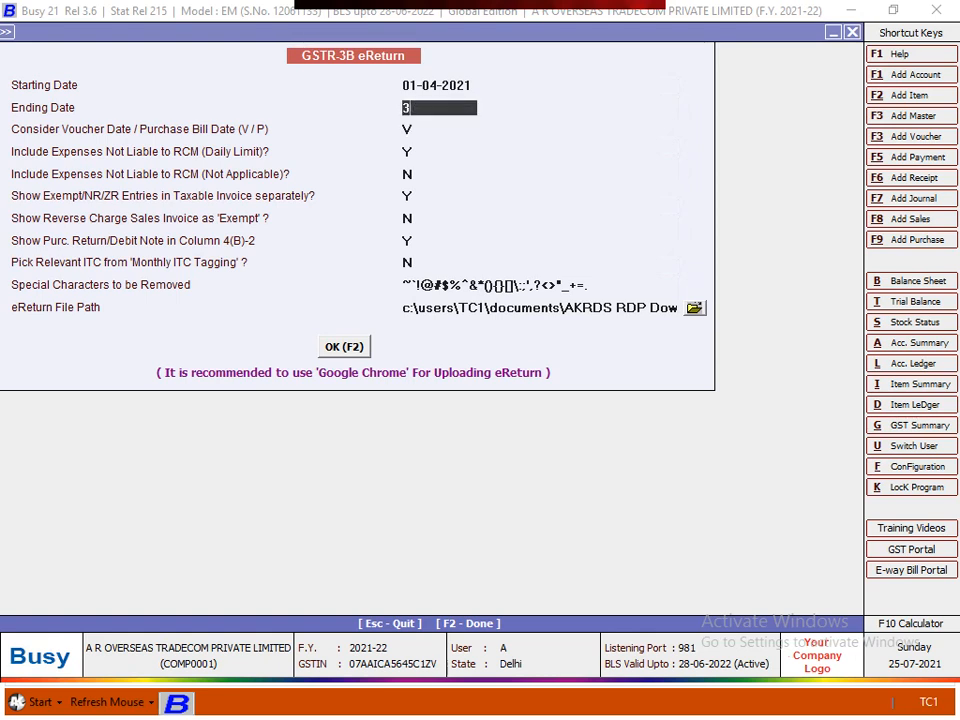
type("0.4")
key("Return")
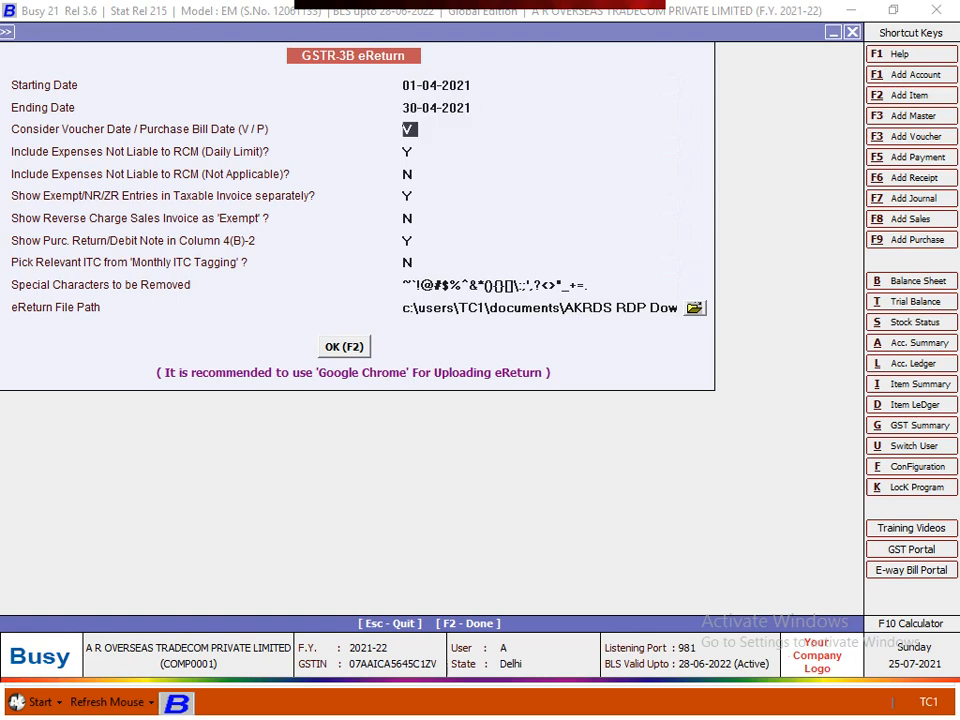
key("Return")
key("Return")
key("Return")
key("Return")
- Paste the AKRDS RDP Downloads folder path as the eReturn file path and create the JSON
left_click(695, 308)
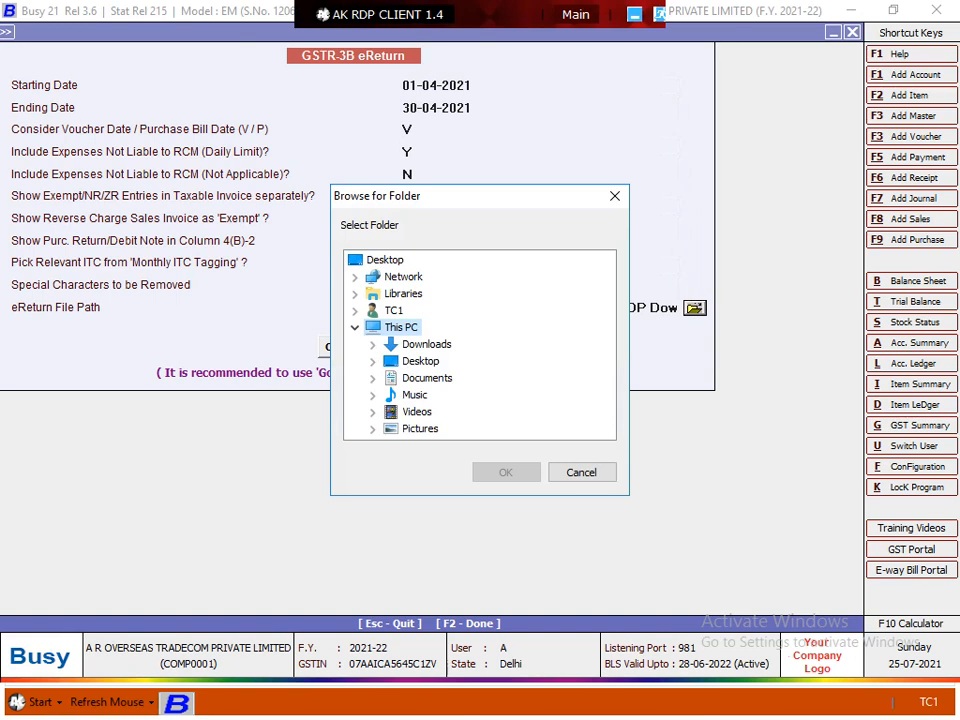
left_click(420, 361)
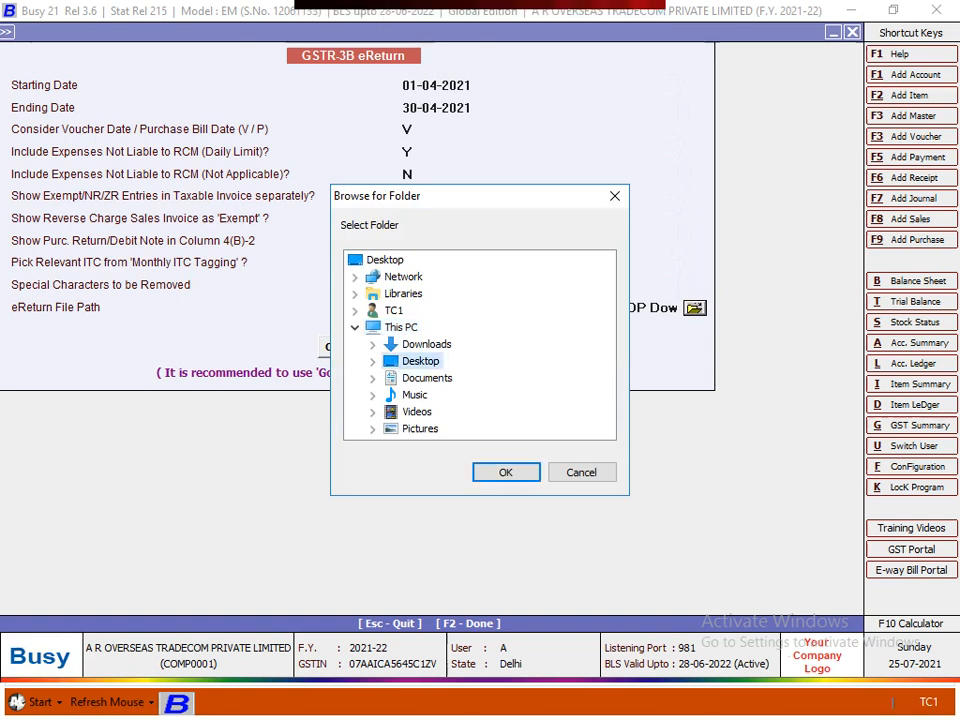
left_click(582, 472)
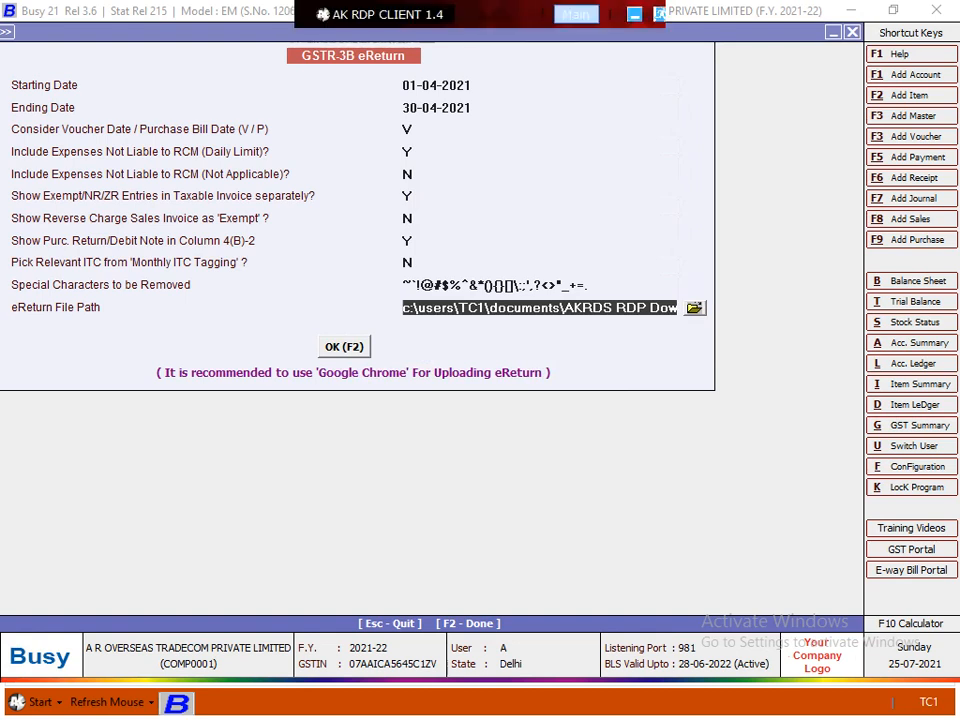
left_click(576, 14)
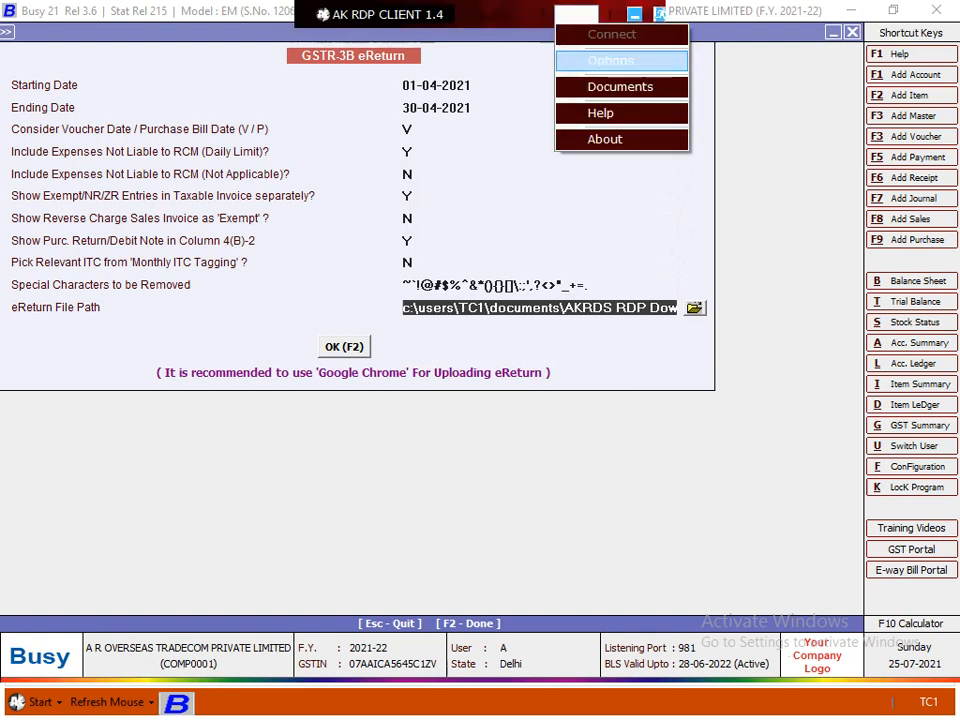
left_click(620, 85)
left_click_drag(843, 371, 531, 371)
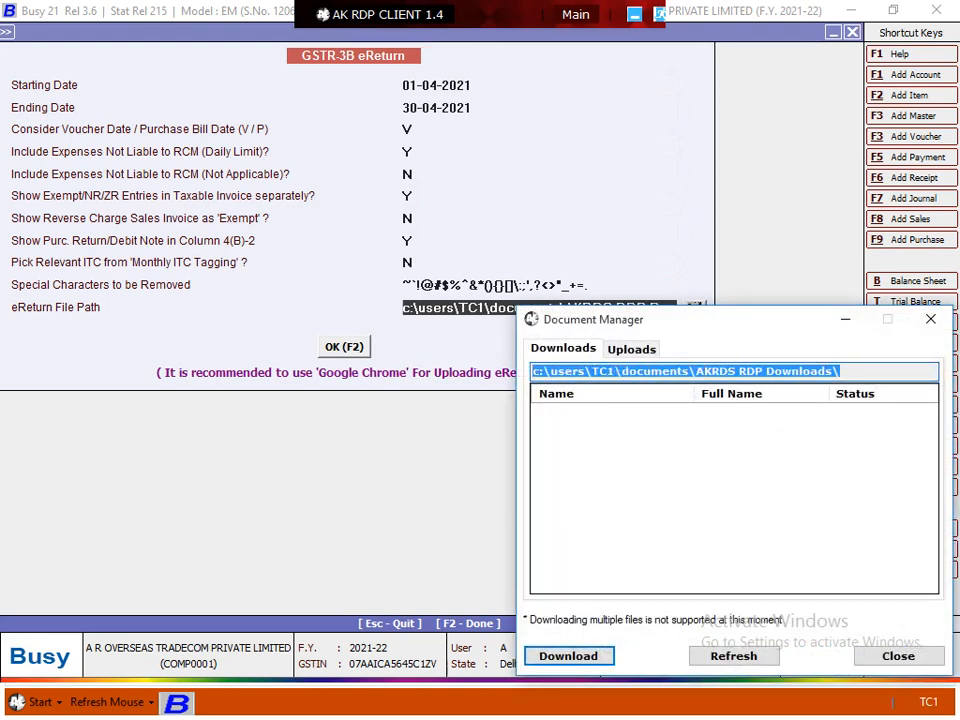
left_click(478, 400)
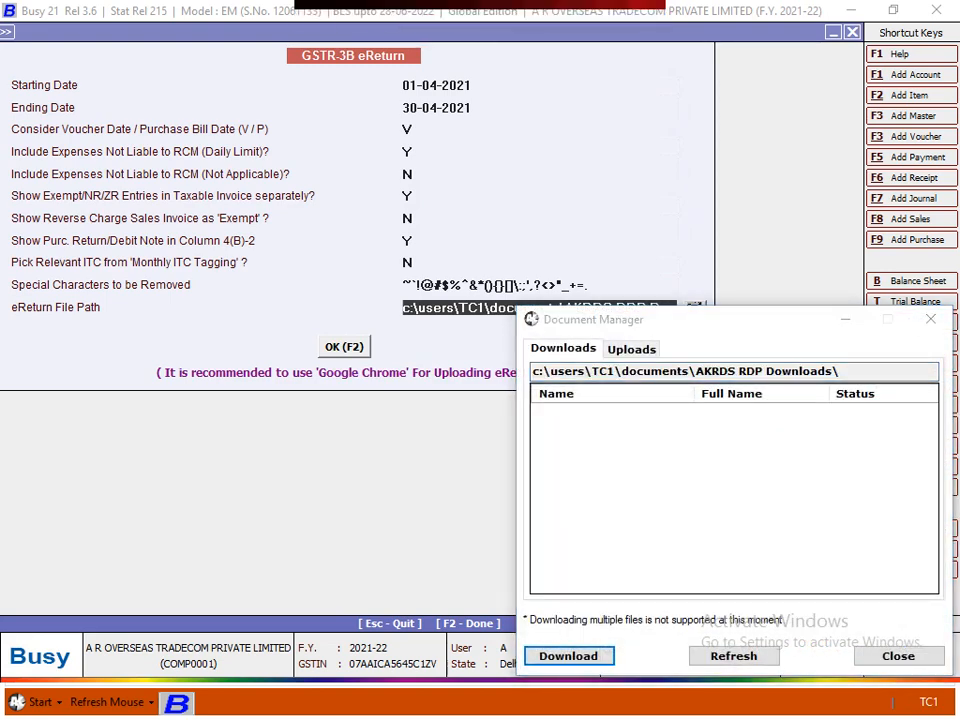
left_click(931, 319)
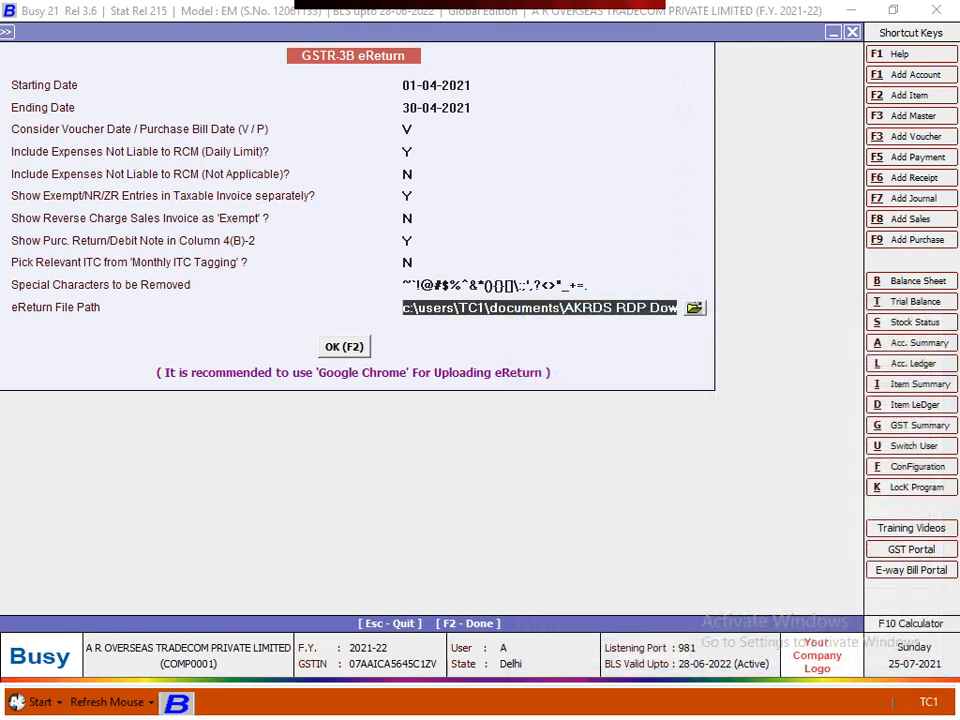
key("BackSpace")
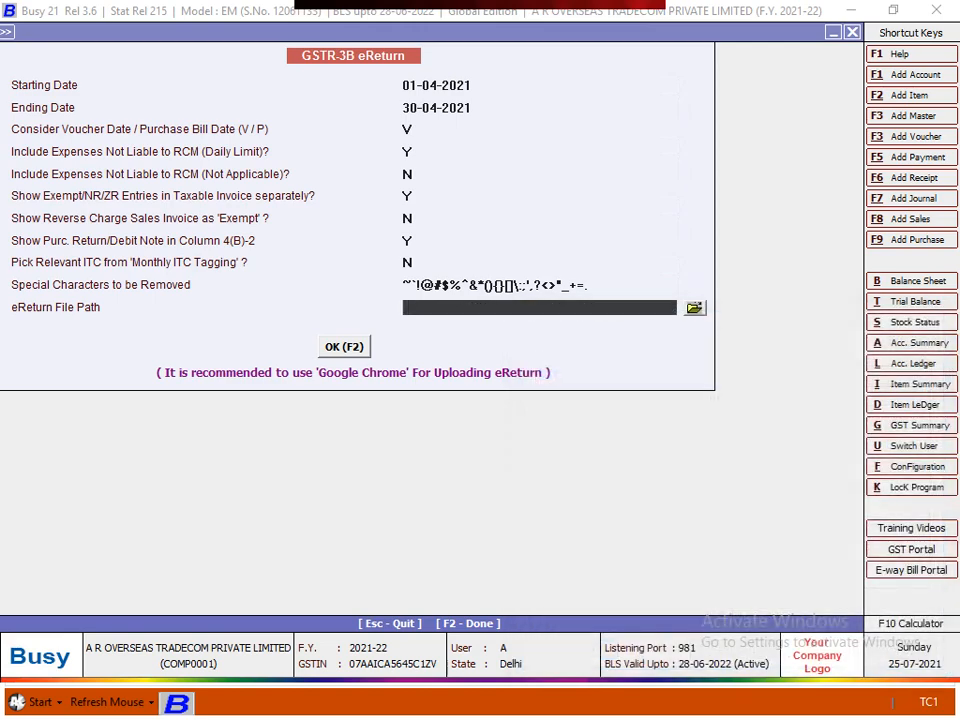
key("ctrl+v")
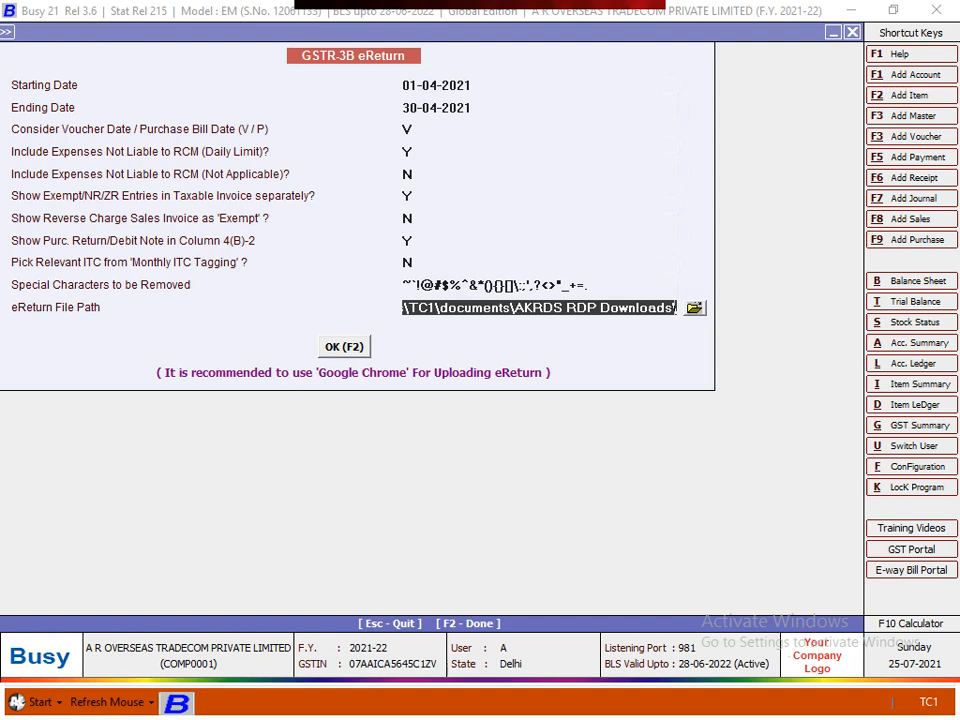
key("Return")
key("Return")
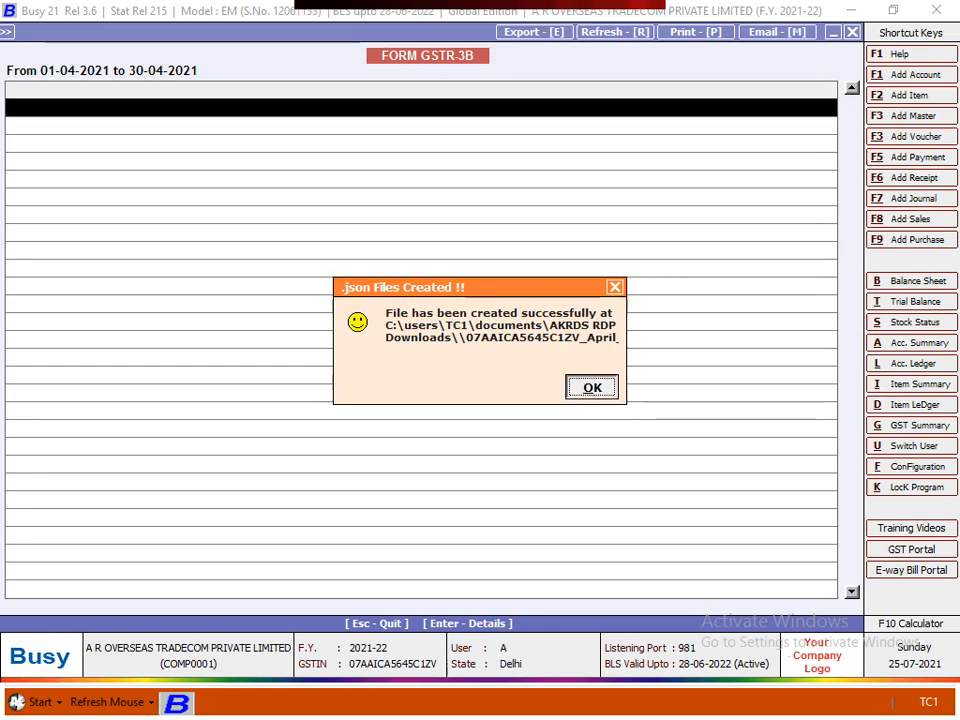
- Dismiss the file-created message and download the generated JSON from the remote document manager
key("Return")
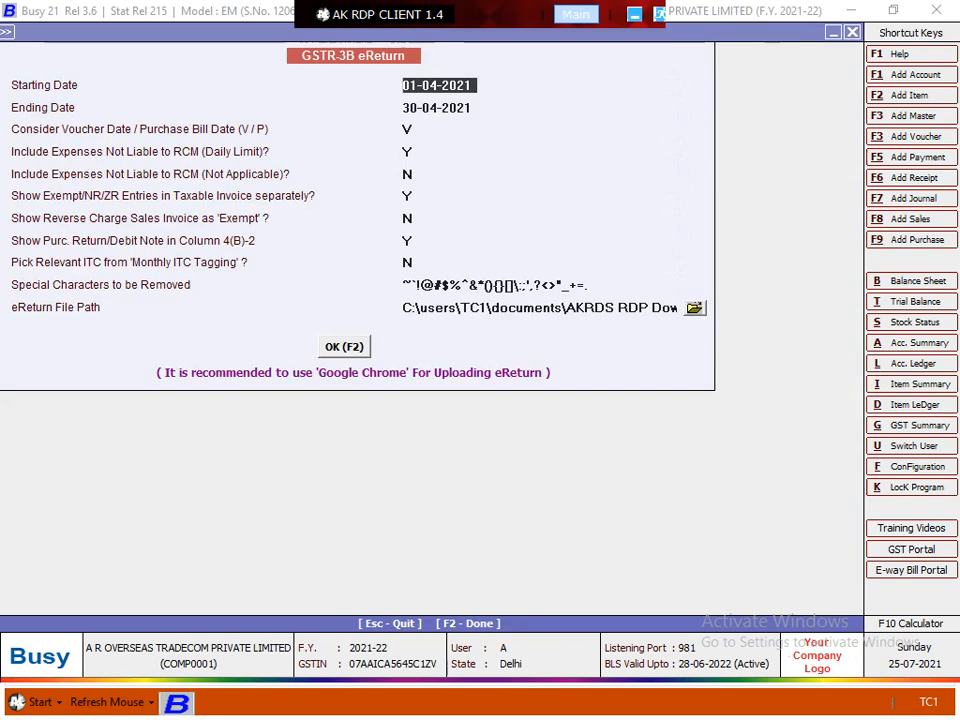
left_click(575, 14)
left_click(620, 86)
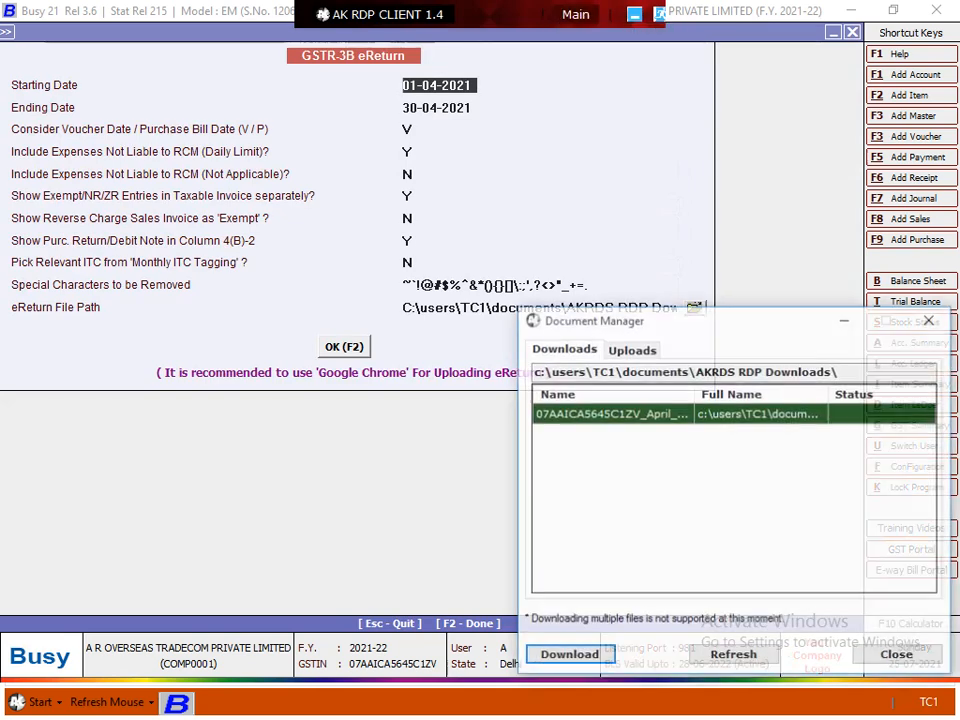
left_click(568, 656)
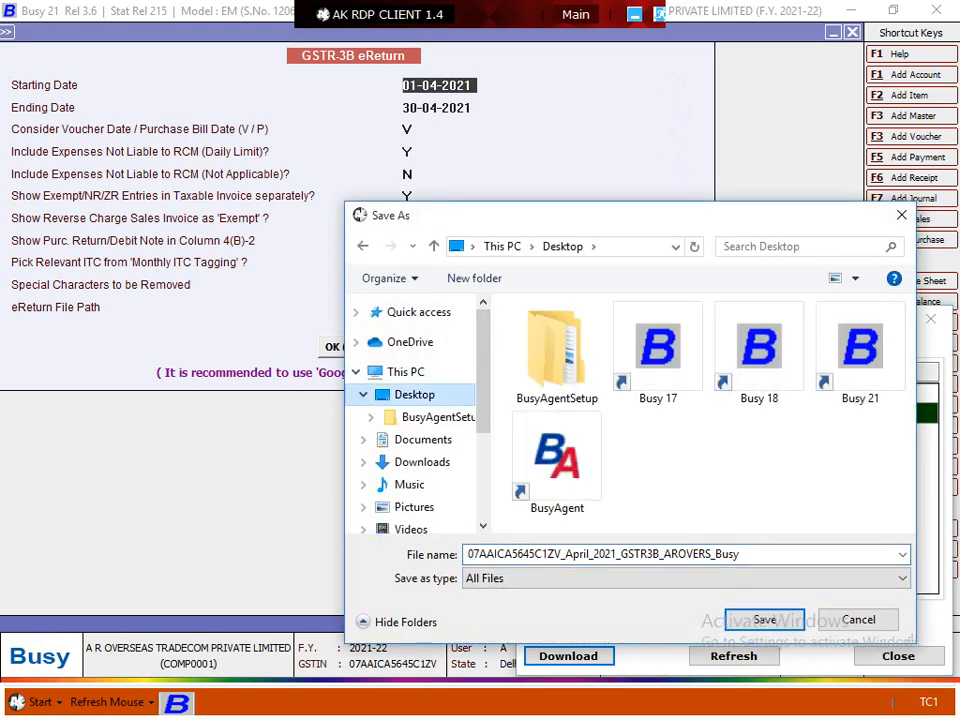
- Save the JSON into a new Desktop folder named gst3b, placed beside TallyPrime (2)
left_click_drag(483, 402, 483, 363)
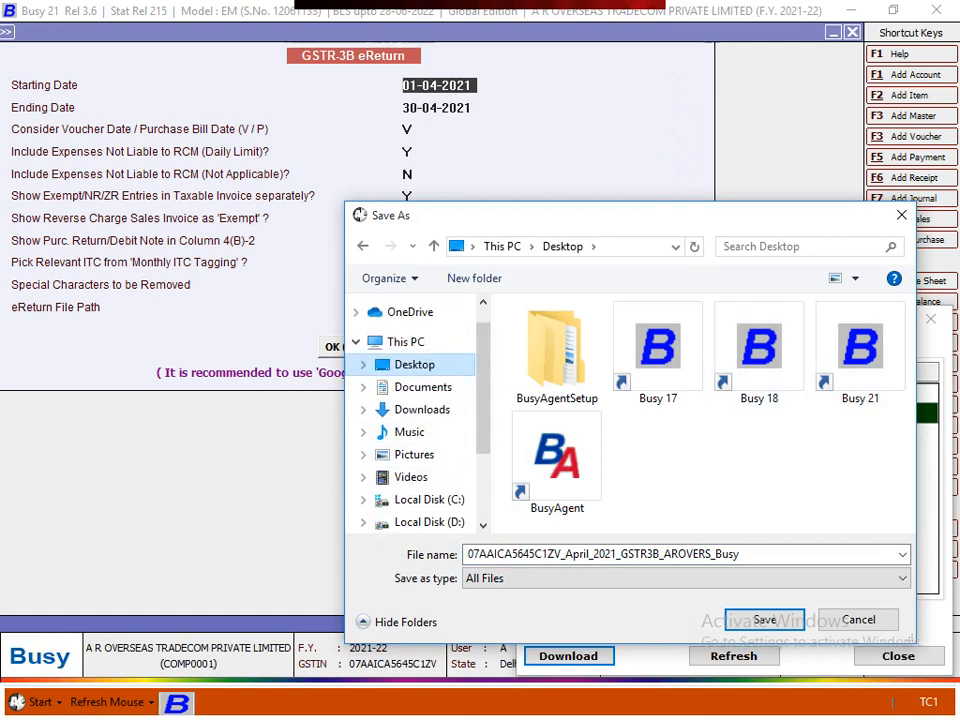
left_click(474, 278)
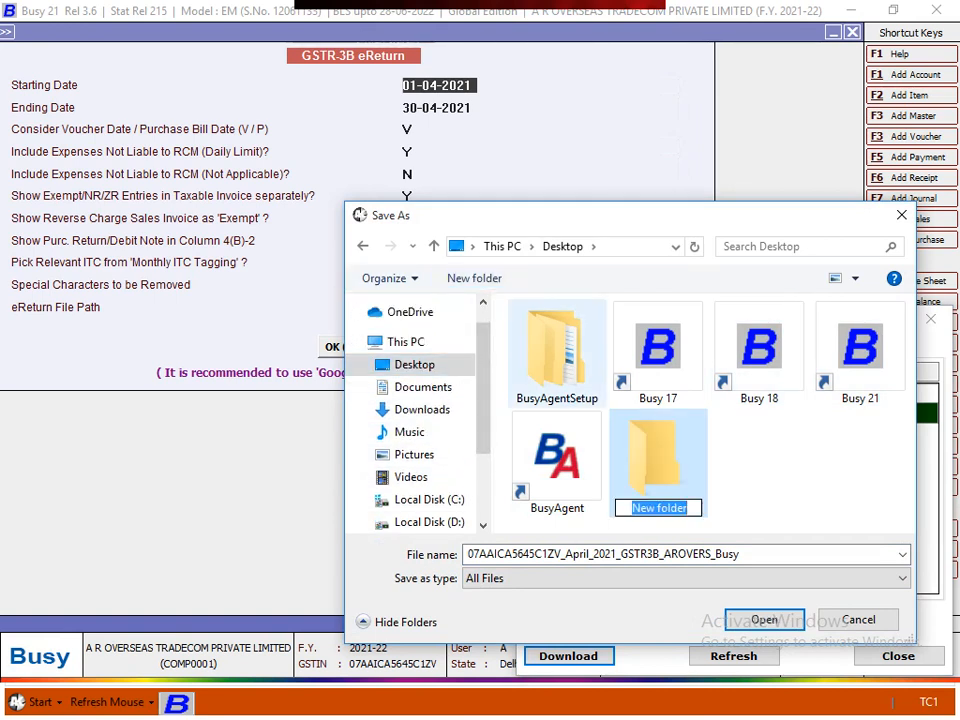
type("gst")
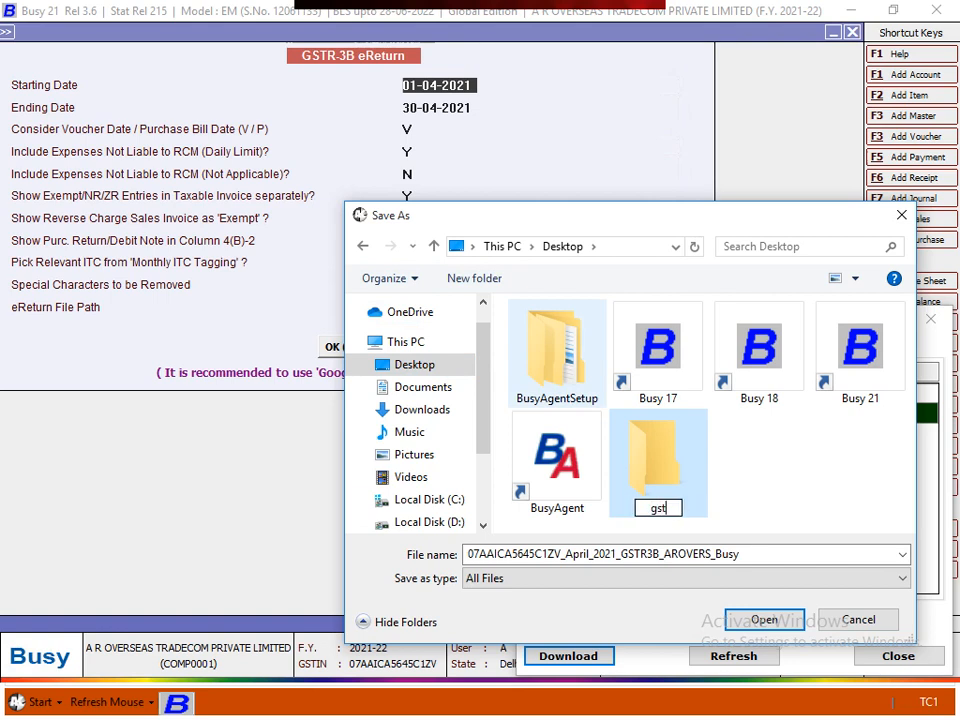
type("3b")
key("Return")
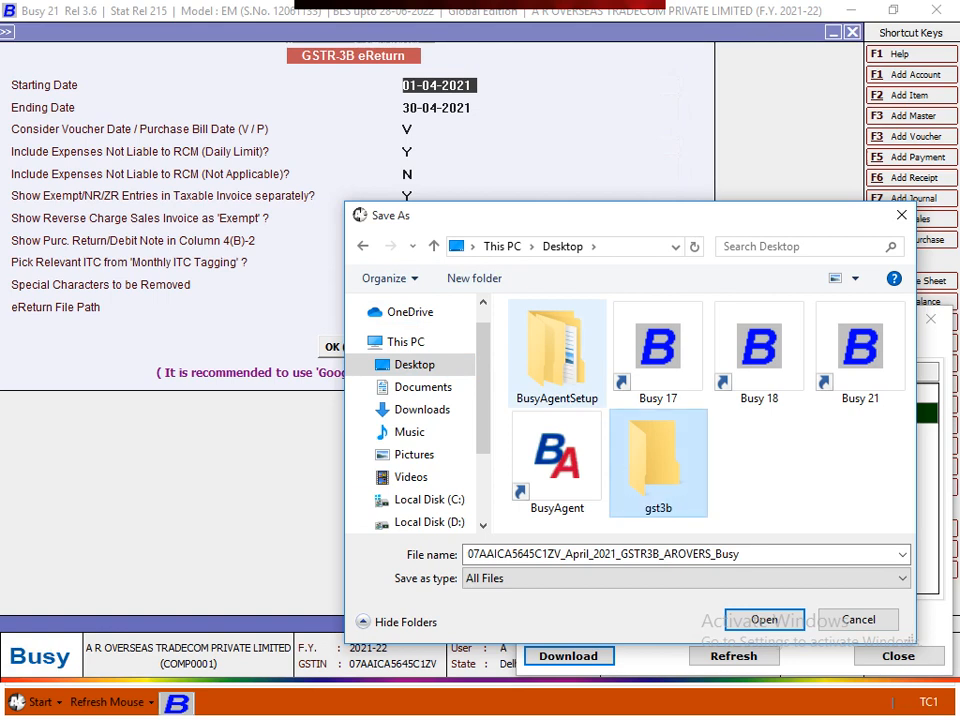
key("Return")
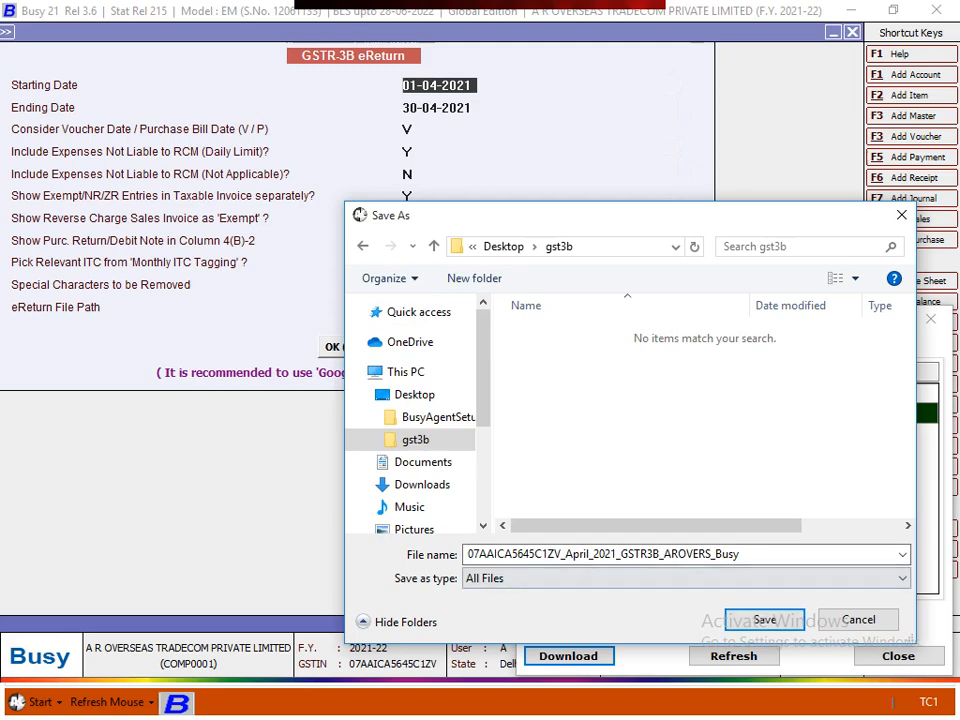
key("Return")
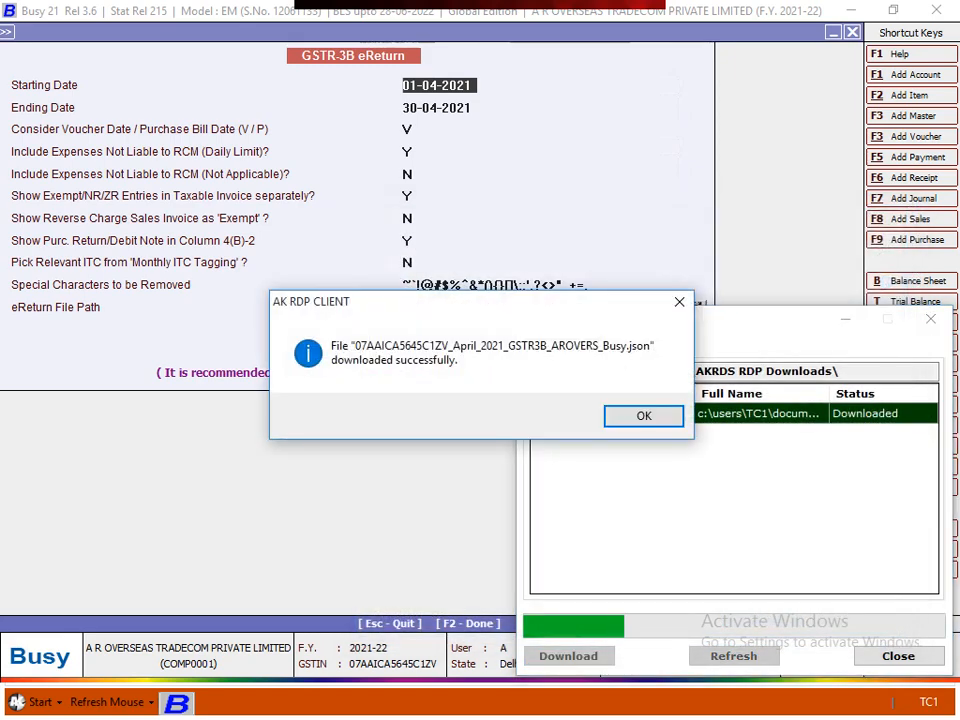
key("Return")
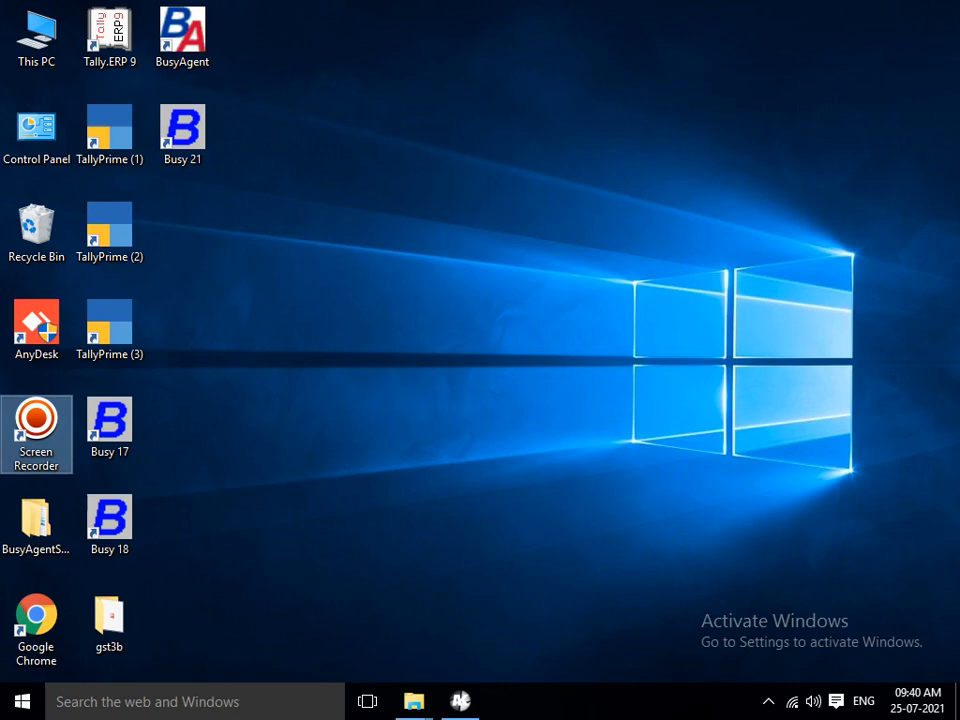
left_click_drag(109, 617, 182, 228)
- Open gst3b, widen the Name column to confirm the JSON file, then close Explorer and the document manager
double_click(182, 228)
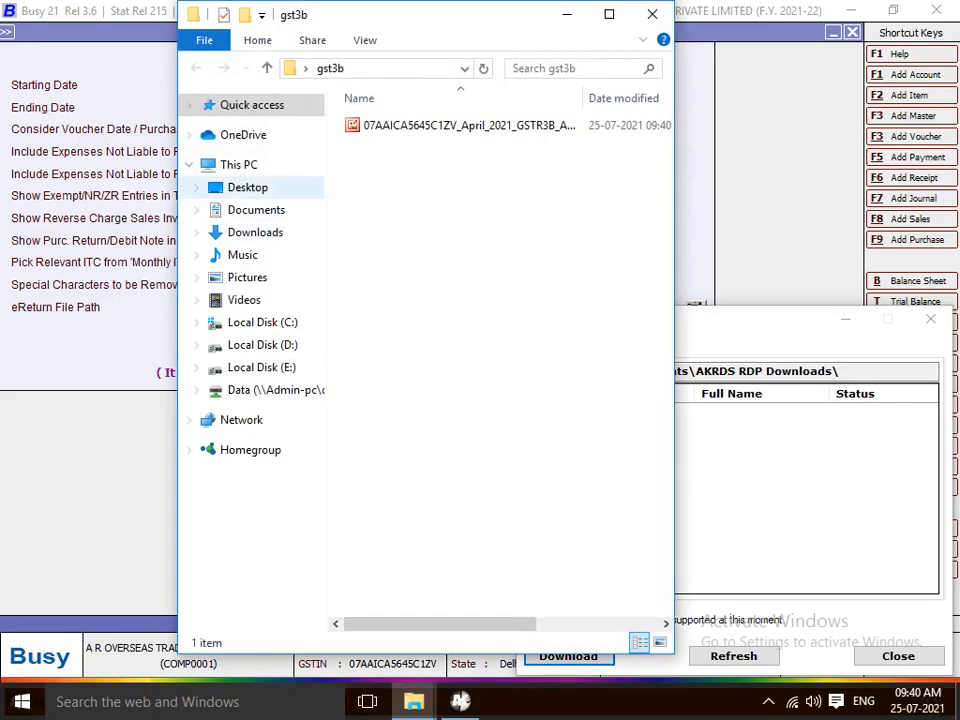
left_click(610, 12)
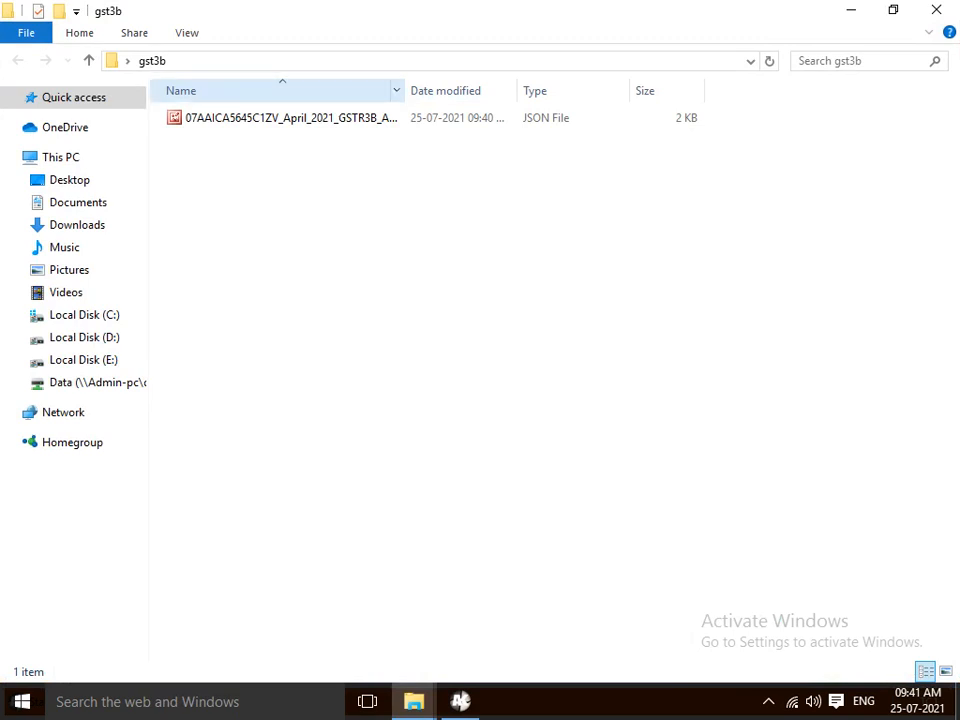
left_click_drag(404, 91, 534, 91)
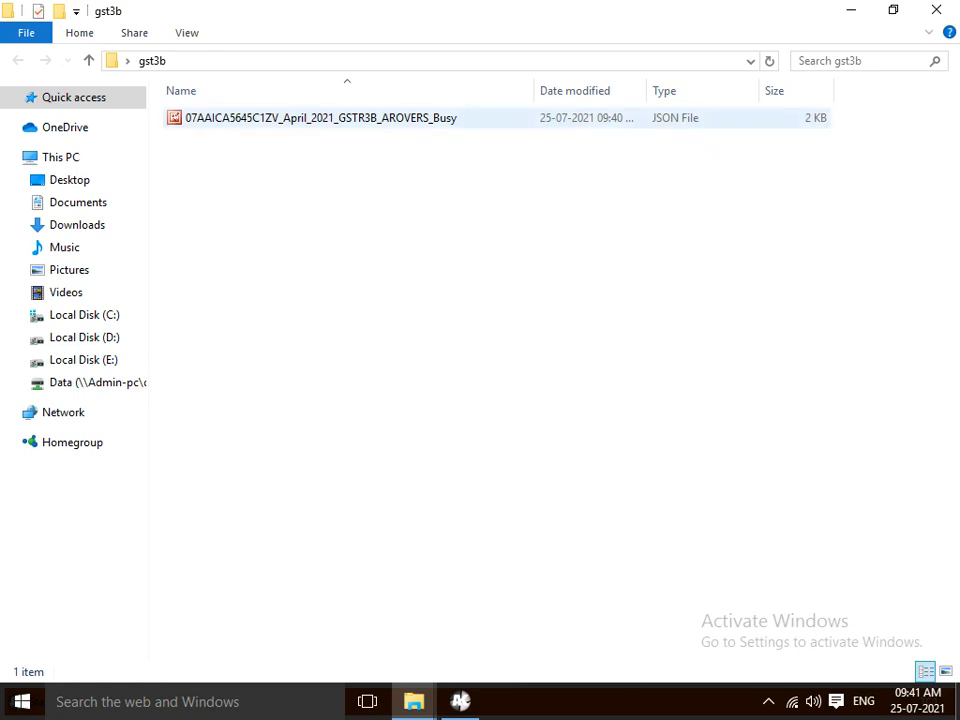
left_click(320, 118)
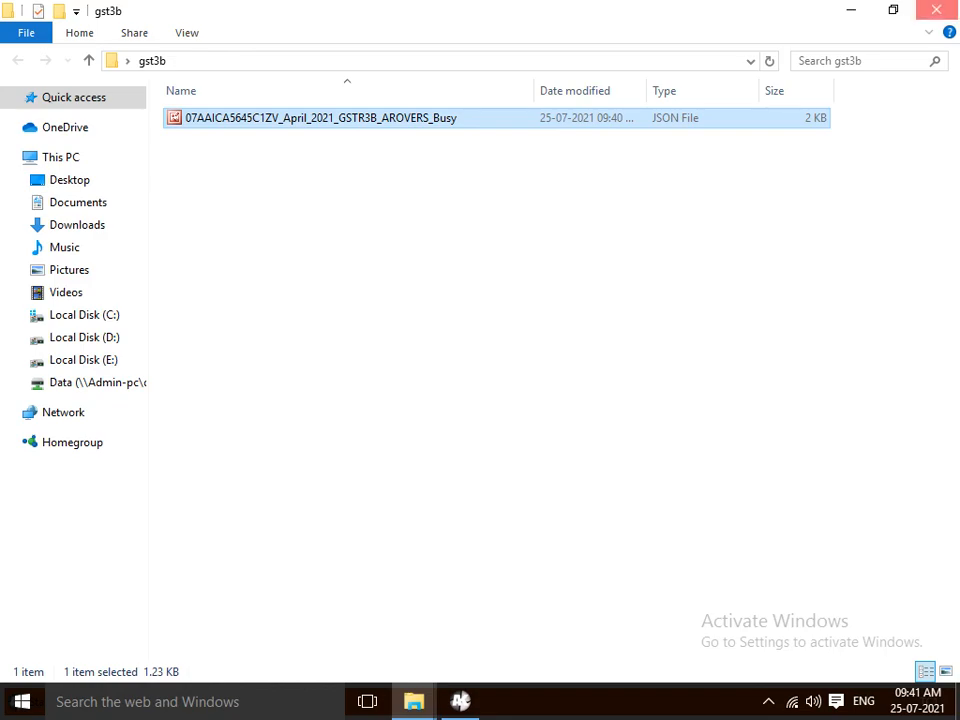
left_click(936, 10)
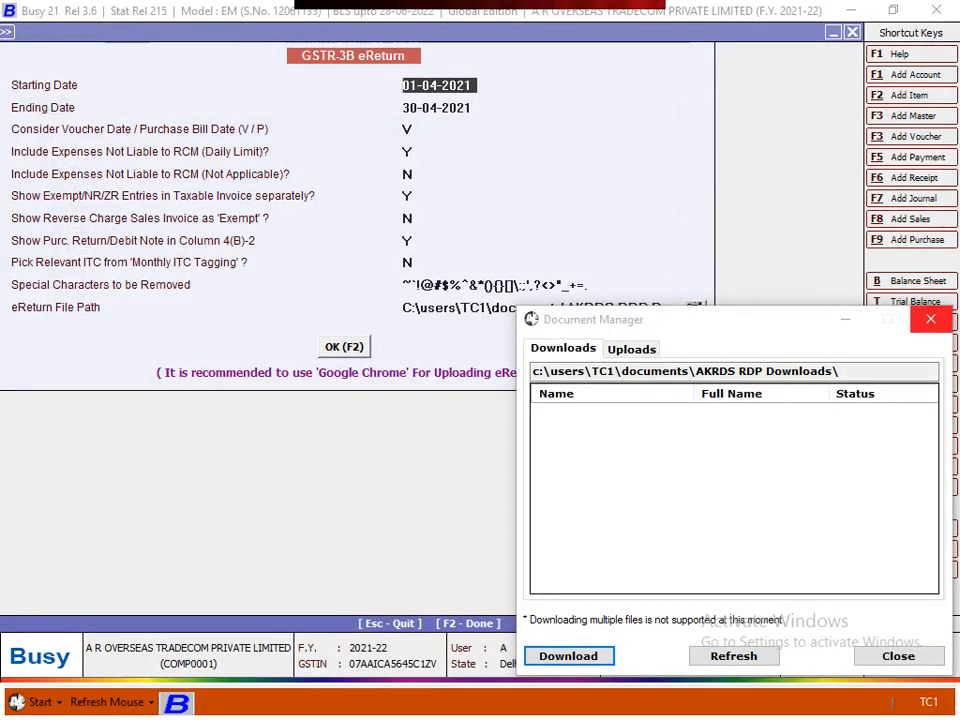
left_click(930, 319)
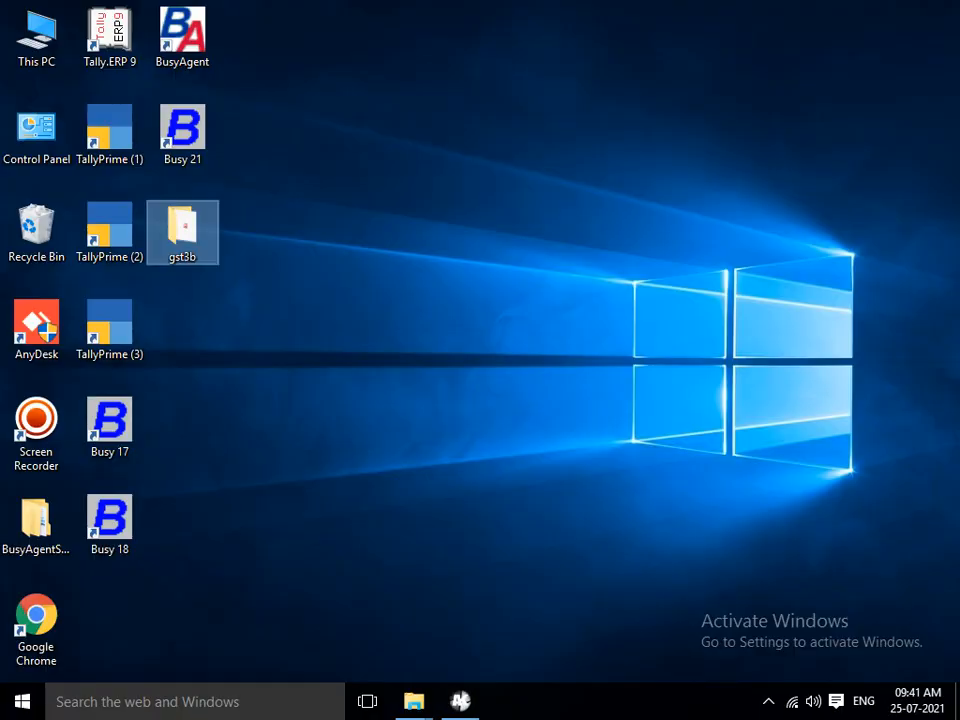
double_click(36, 628)
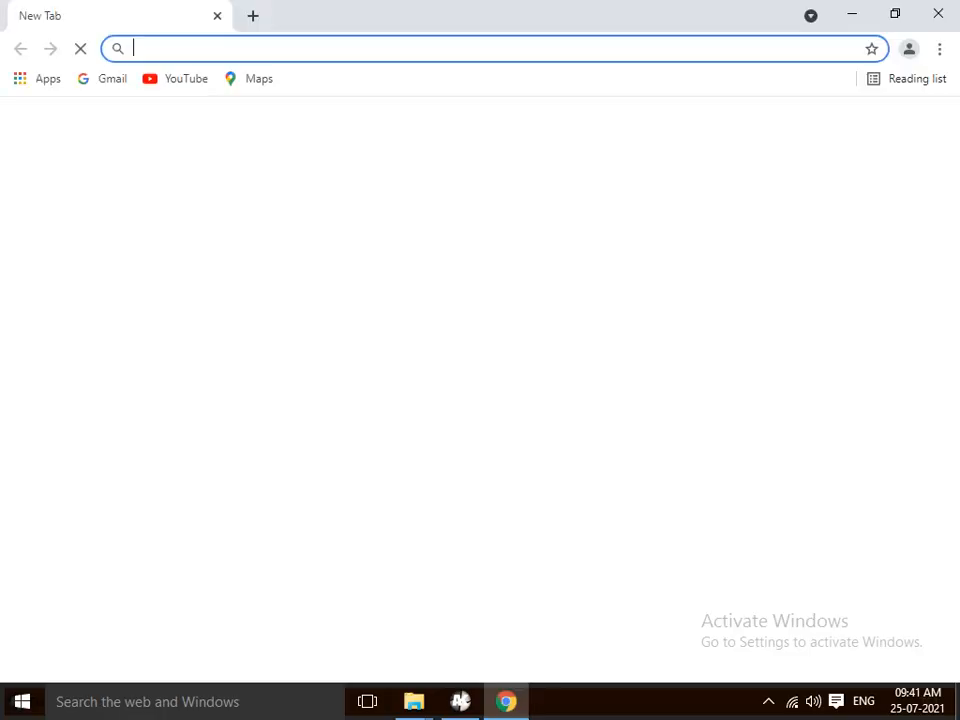
left_click(238, 422)
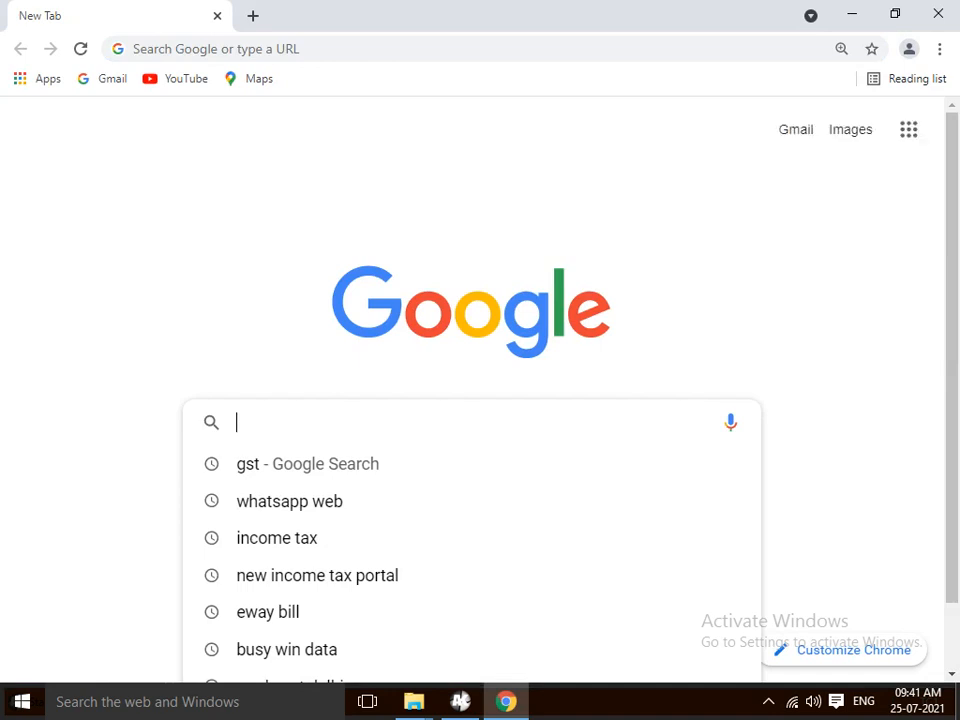
type("ww")
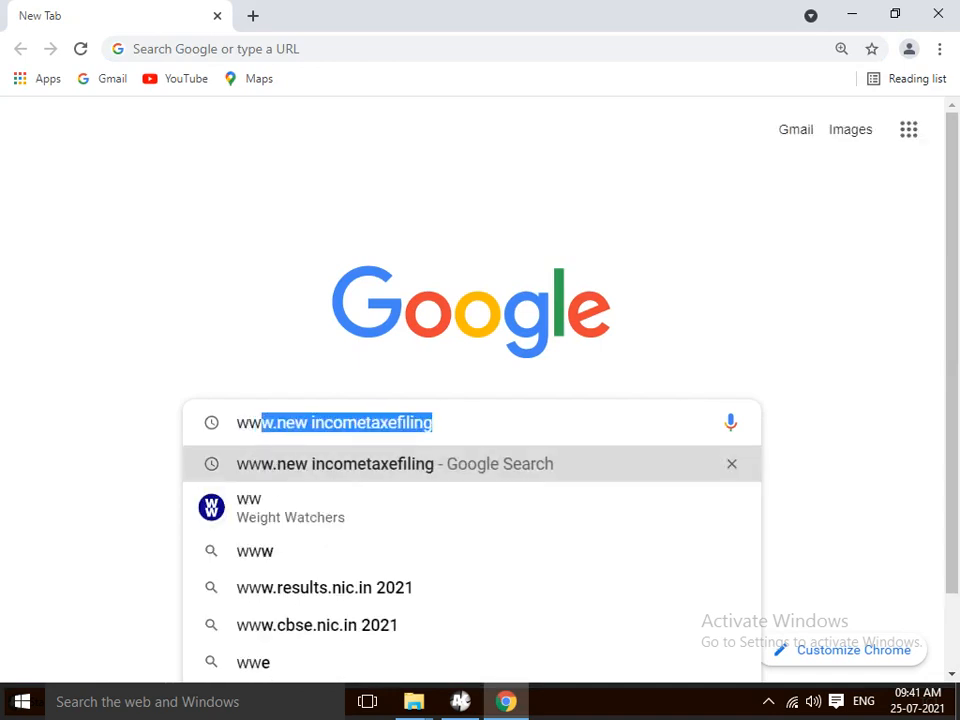
type("w")
type(".g")
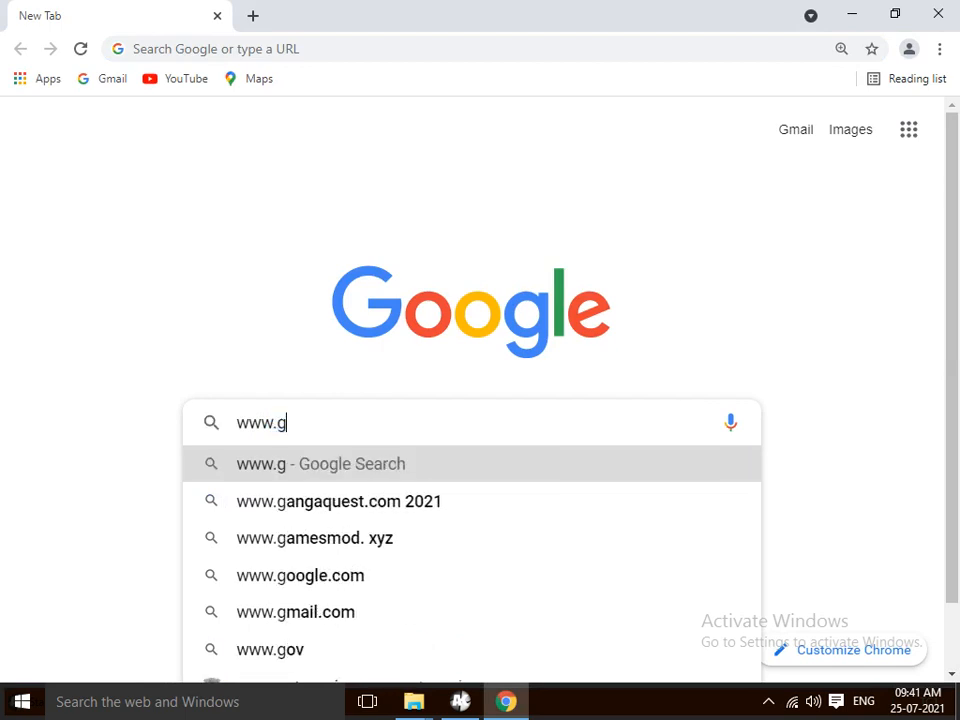
type("st.gov")
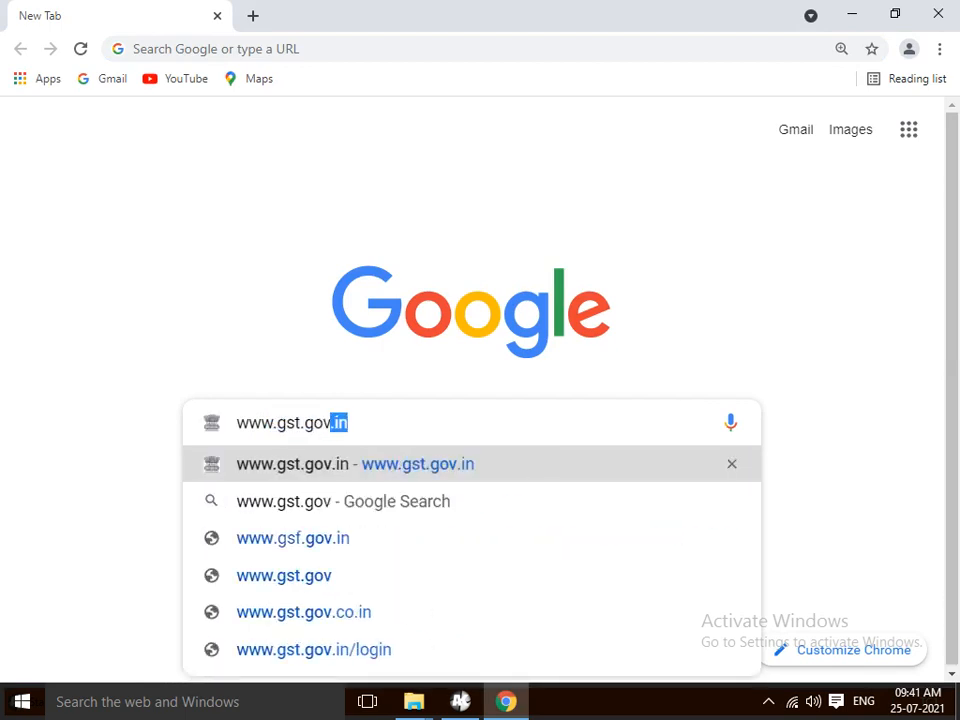
key("Return")
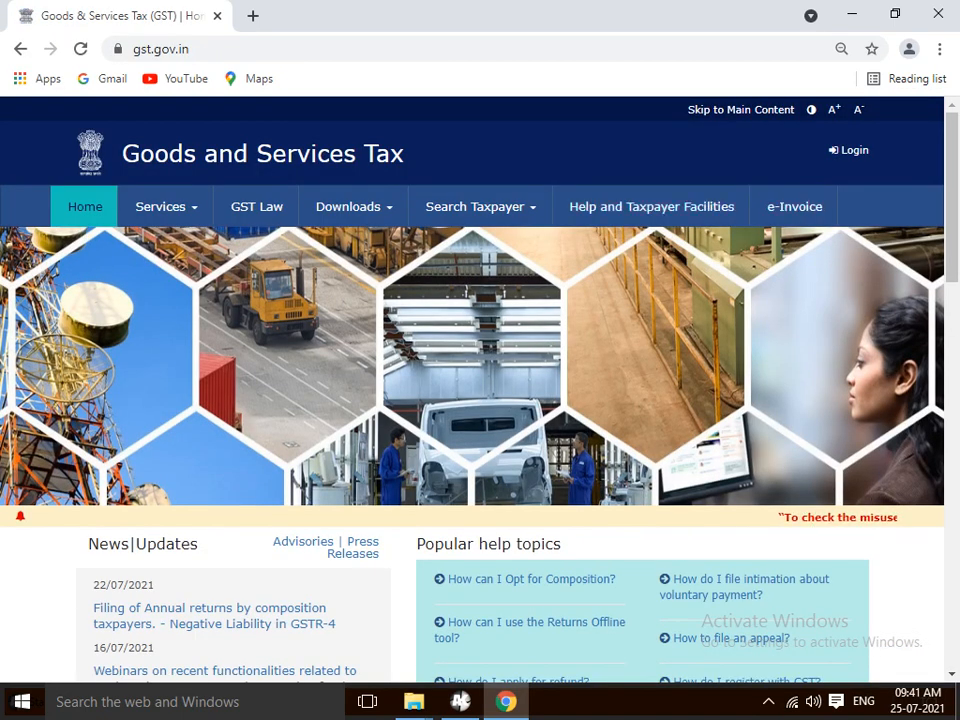
- Open the services.gst.gov.in login page via the Login link at the top right
left_click(852, 150)
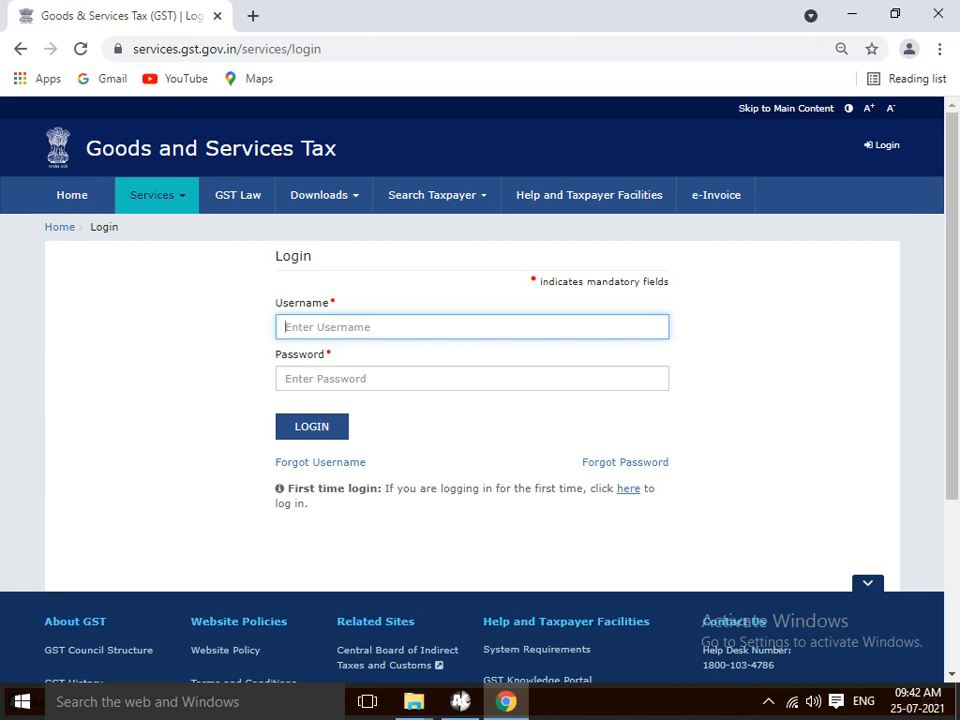
- Enter the taxpayer username and account password on the GST Portal login form
type("ar")
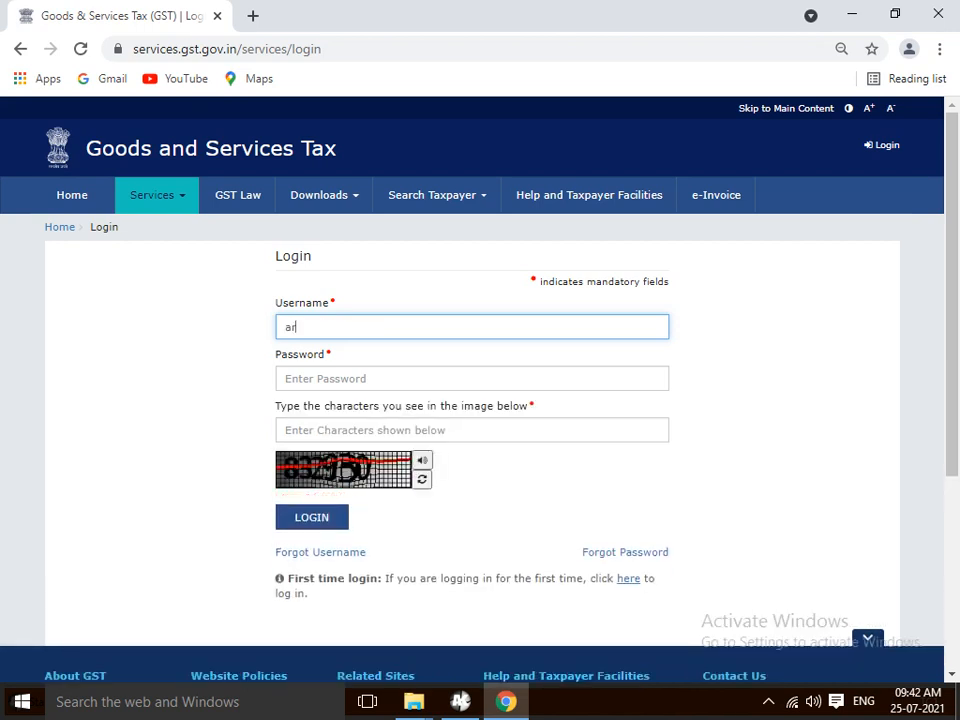
key("BackSpace")
key("BackSpace")
type("ARDELHI-8083")
key("Tab")
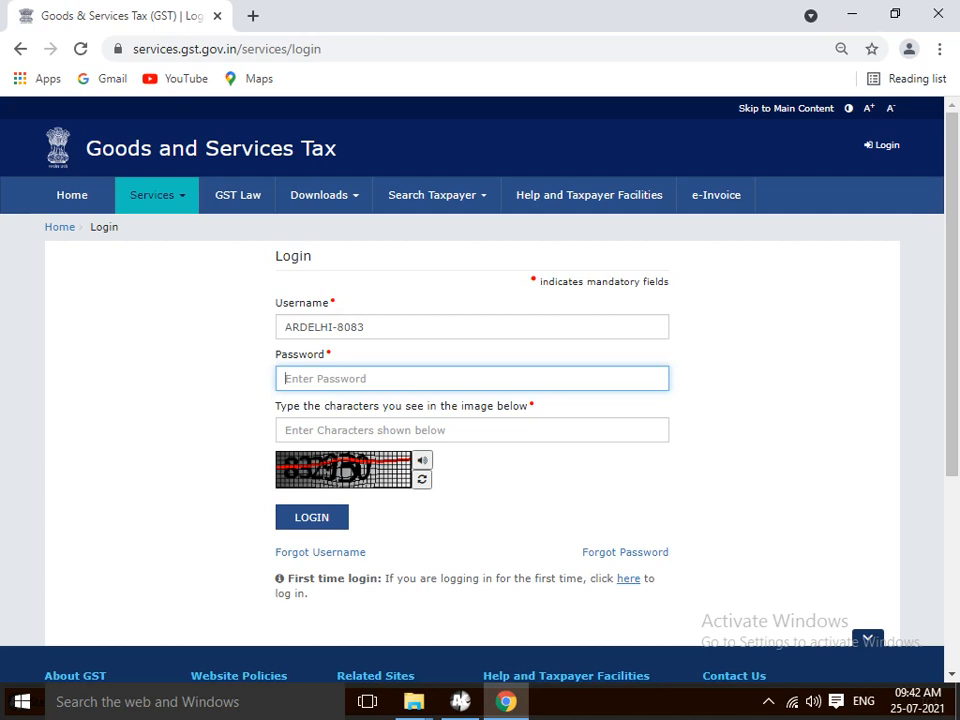
type("*")
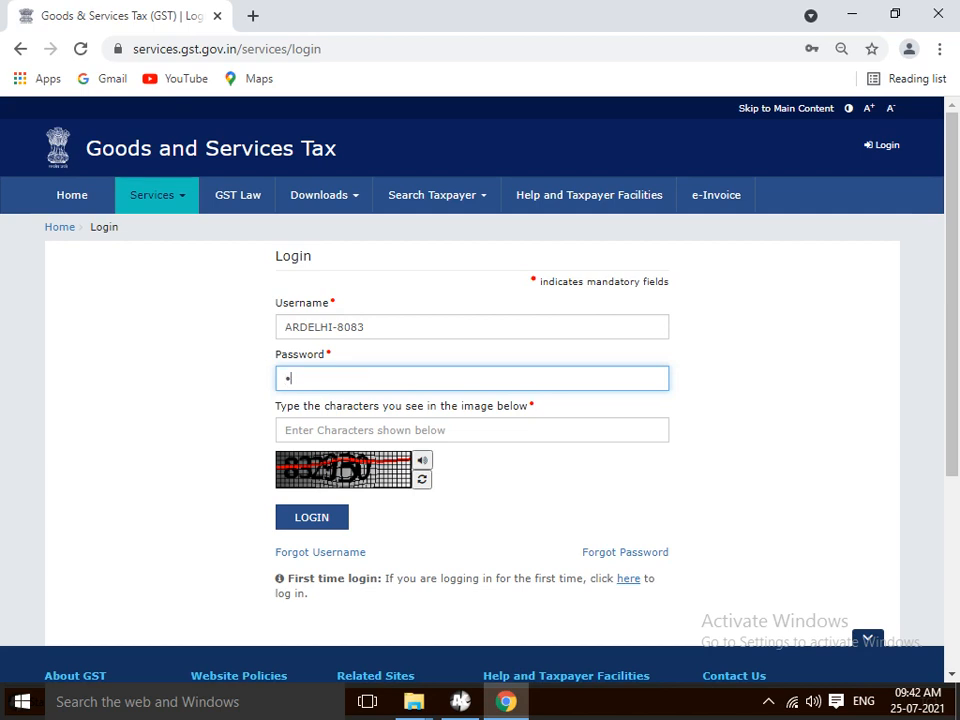
type("********")
type("****")
- Enter the captcha, refreshing it once to retype it, and submit the login
left_click(286, 430)
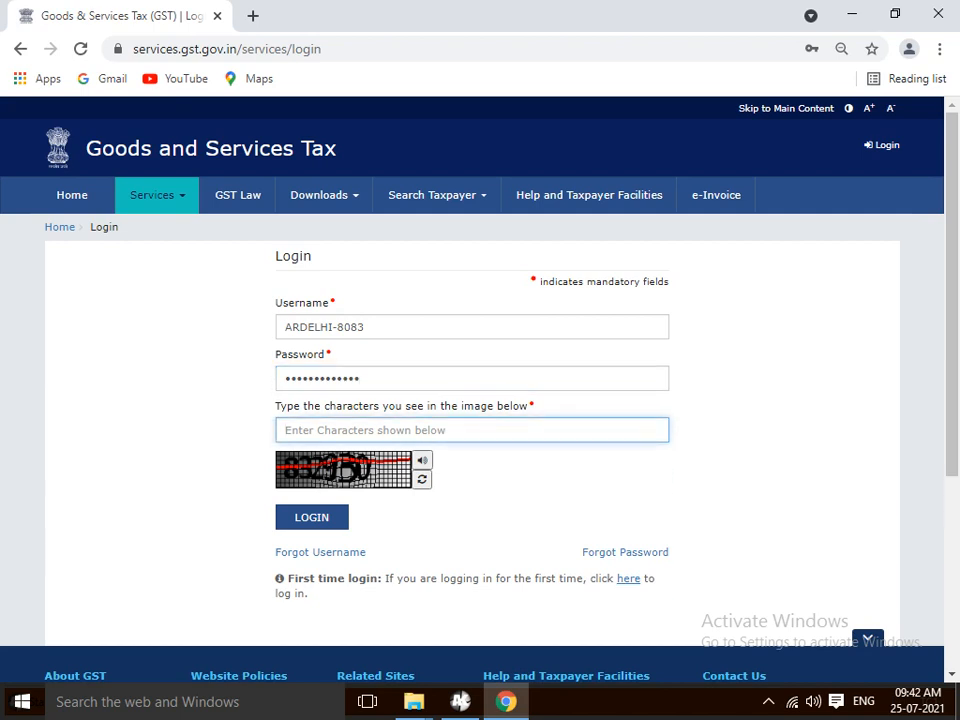
type("832")
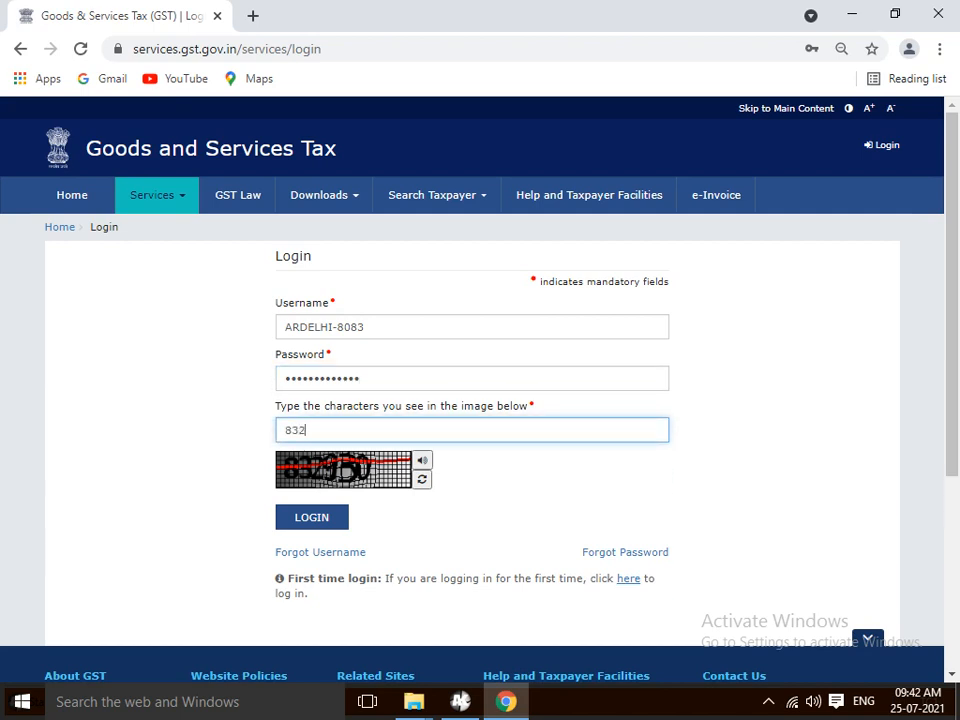
type("950")
key("BackSpace")
key("BackSpace")
key("BackSpace")
key("BackSpace")
type("2930")
left_click(422, 480)
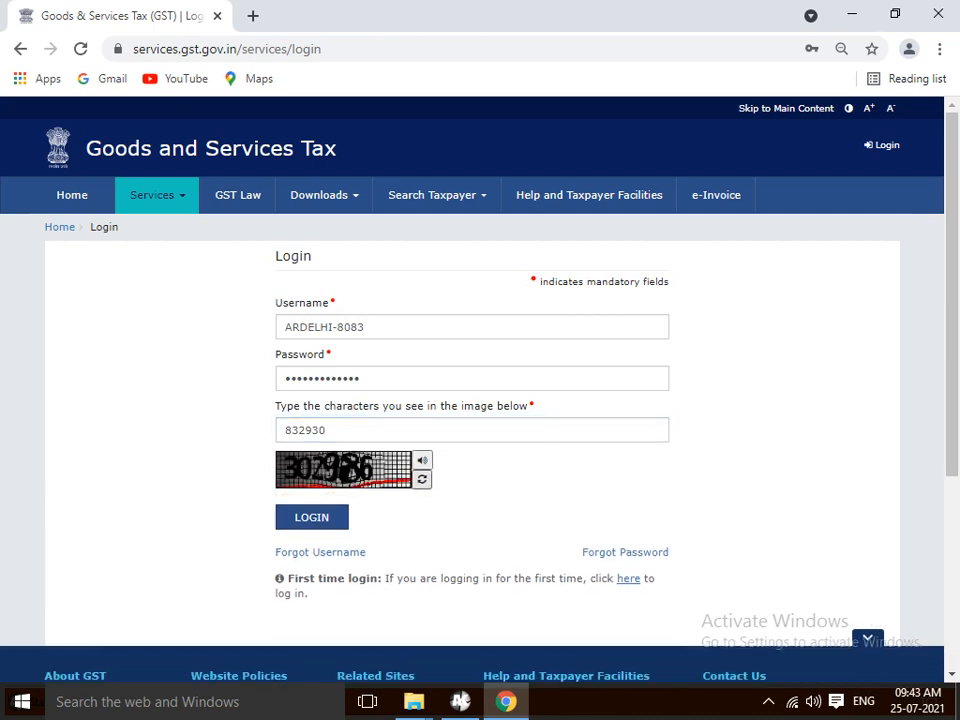
left_click(330, 430)
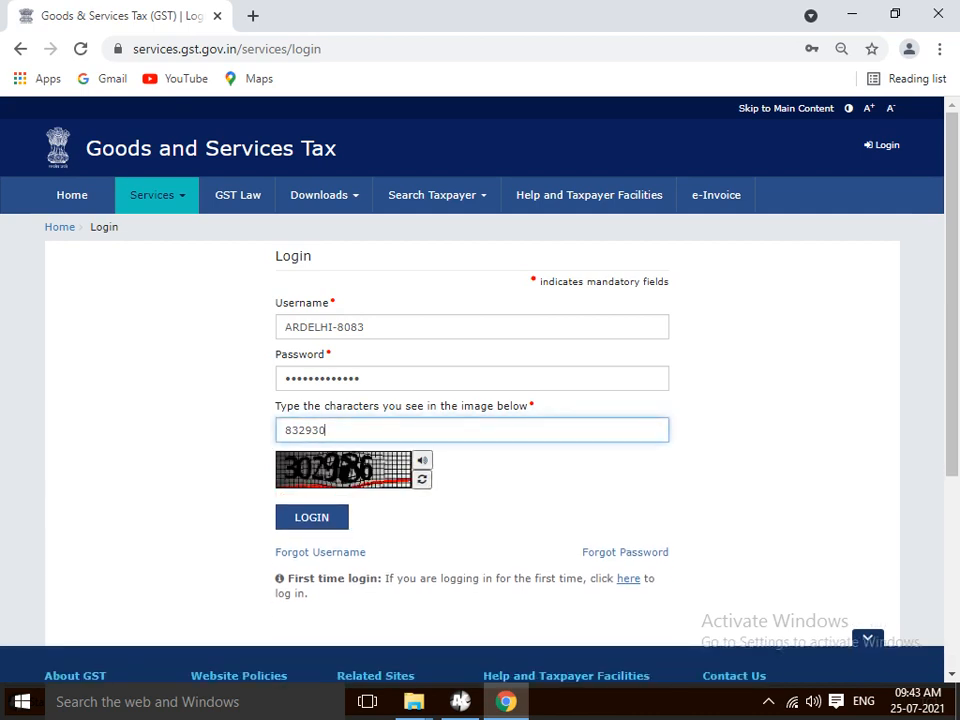
key("BackSpace")
key("BackSpace")
key("BackSpace")
key("BackSpace")
key("BackSpace")
key("BackSpace")
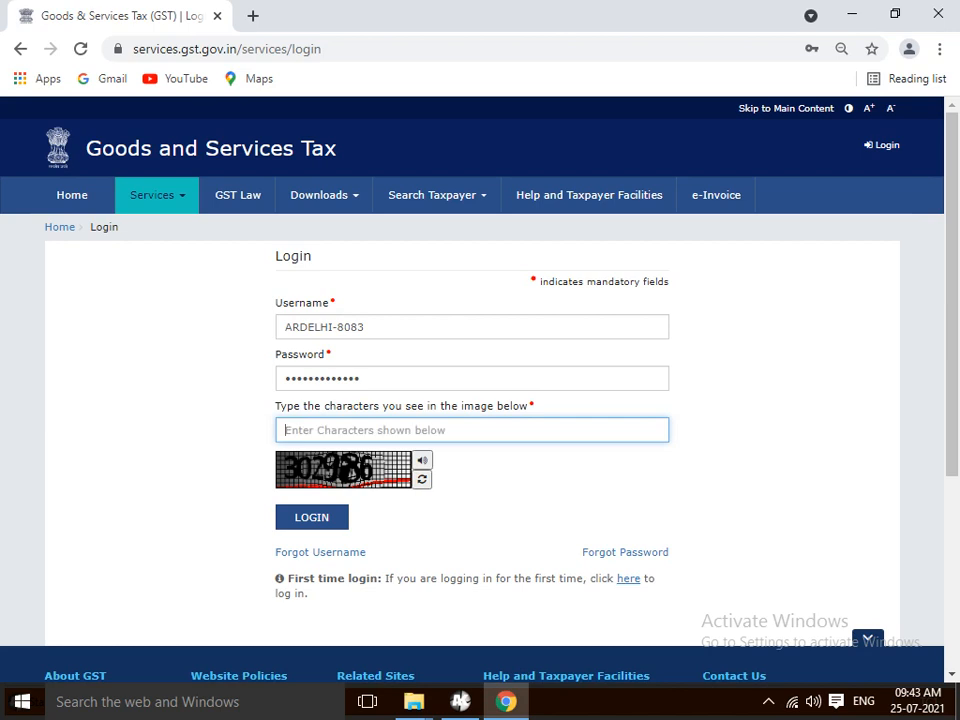
type("302986")
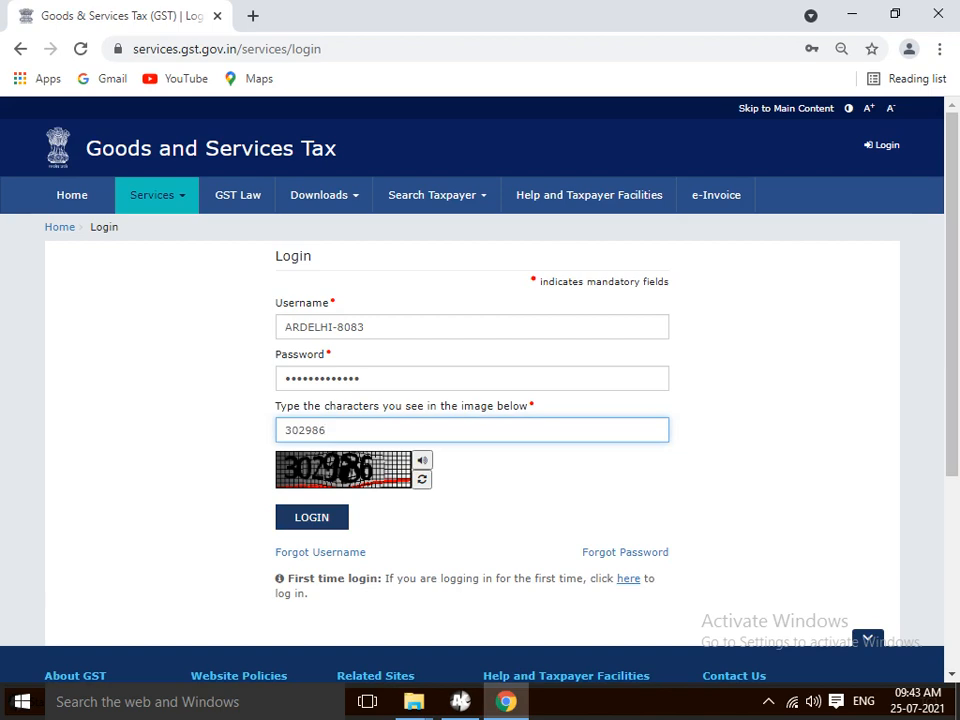
key("Return")
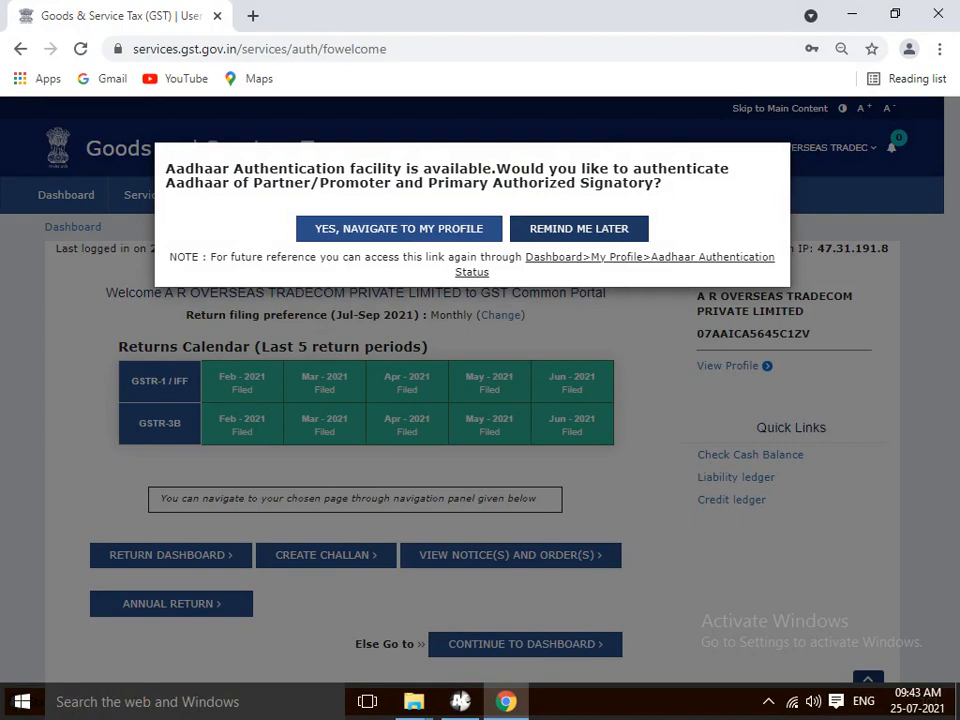
- Choose Remind Me Later on the Aadhaar prompt and go to the Return Dashboard
left_click(579, 228)
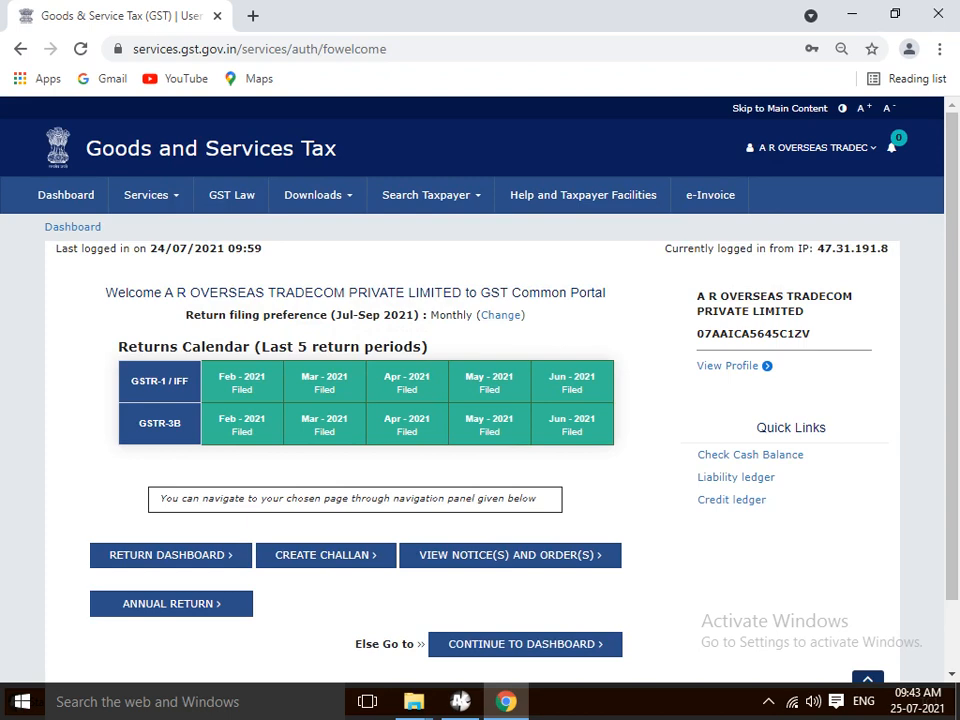
scroll(480, 390, "down", 2)
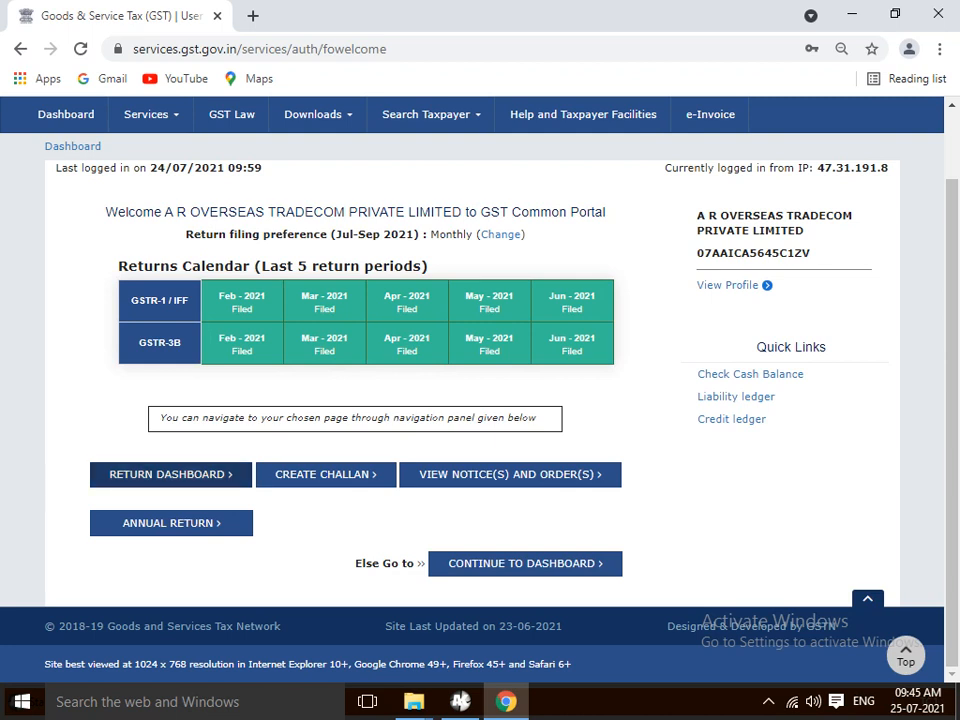
left_click(185, 476)
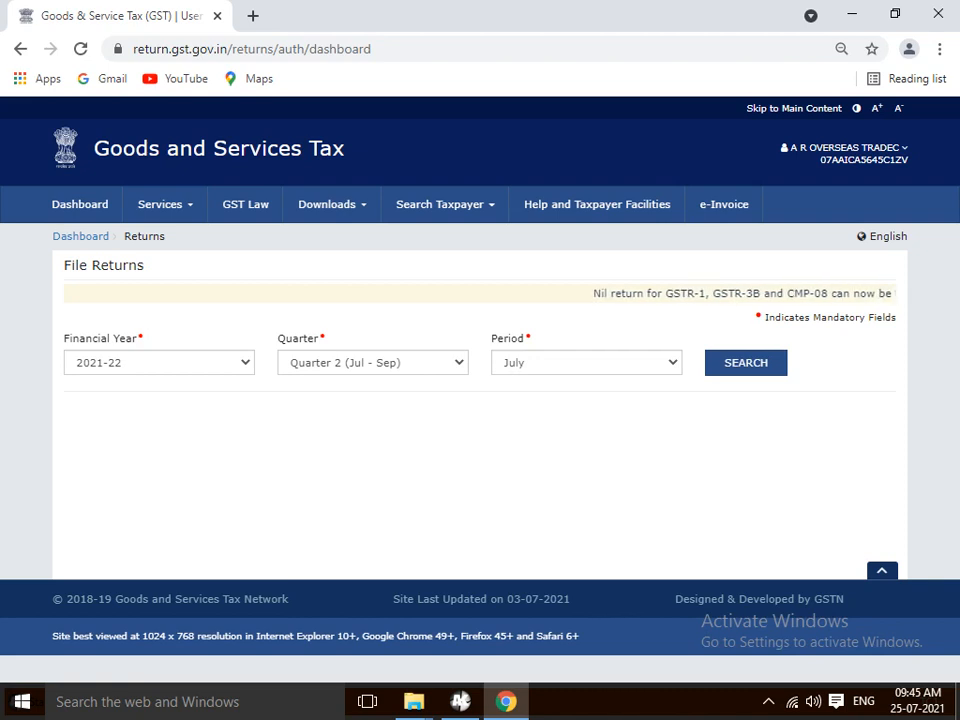
- Search returns for financial year 2021-22, Quarter 1 (Apr - Jun), period April
left_click(159, 363)
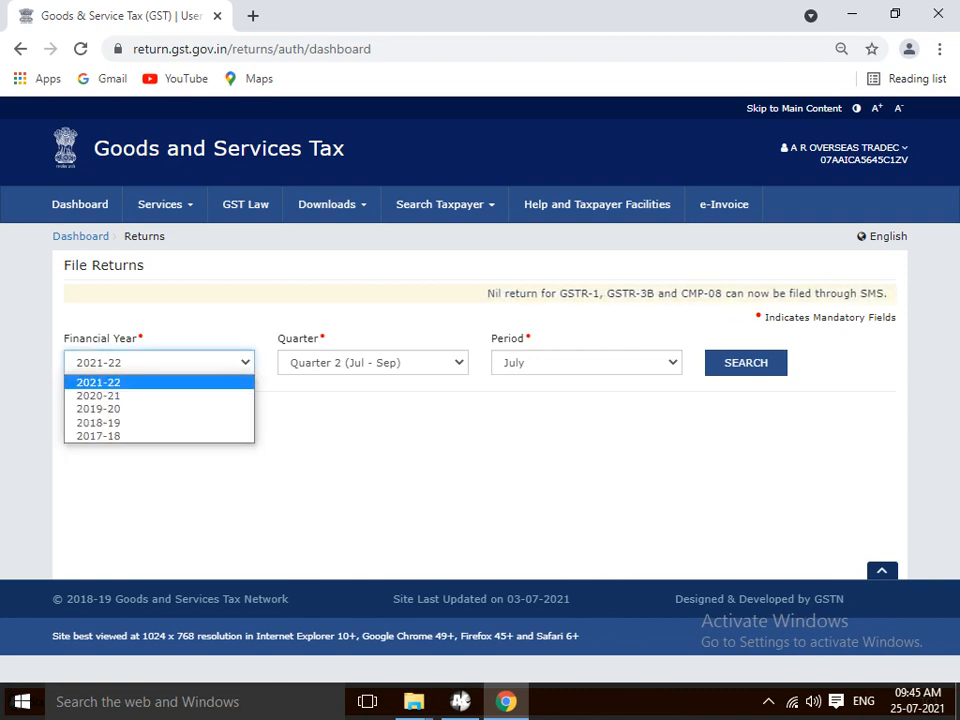
key("Up")
key("Up")
key("Up")
key("Up")
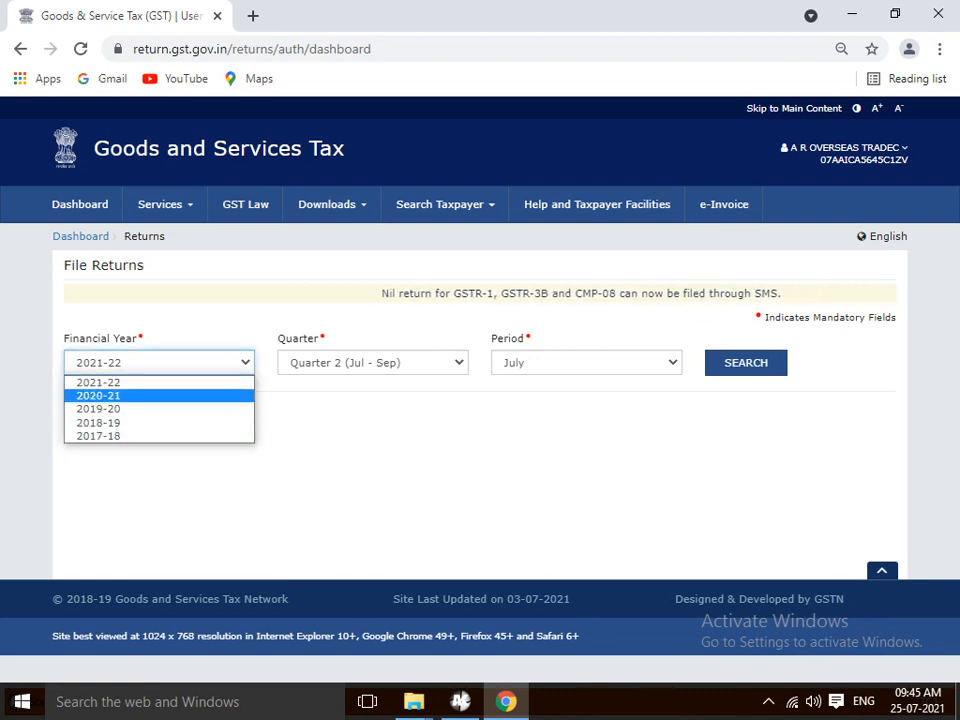
key("Return")
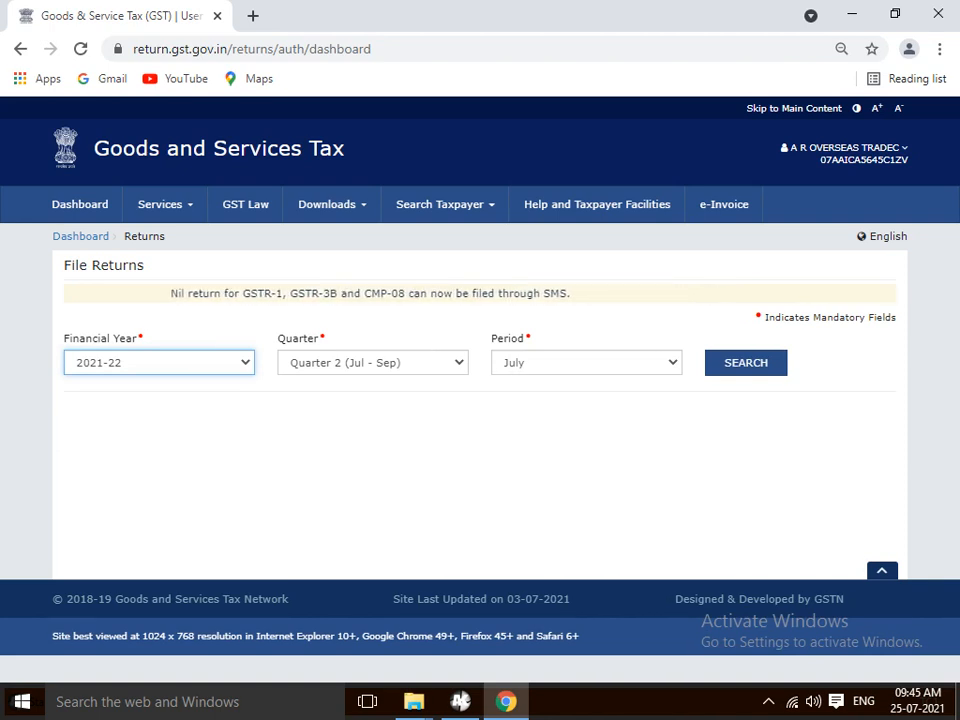
left_click(373, 363)
left_click(373, 363)
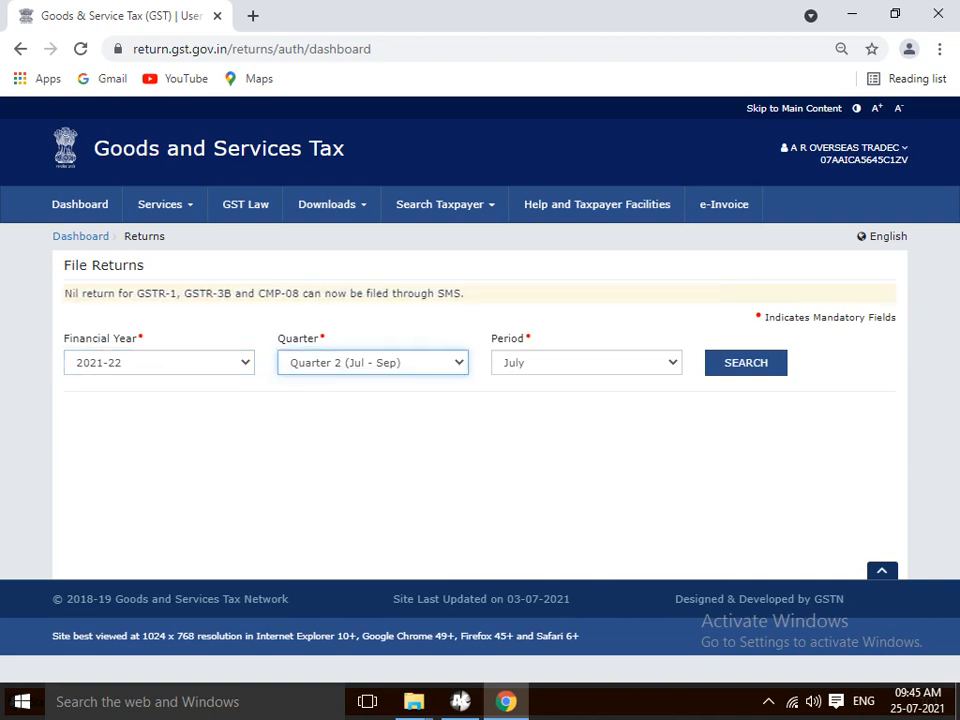
left_click(373, 363)
left_click(373, 363)
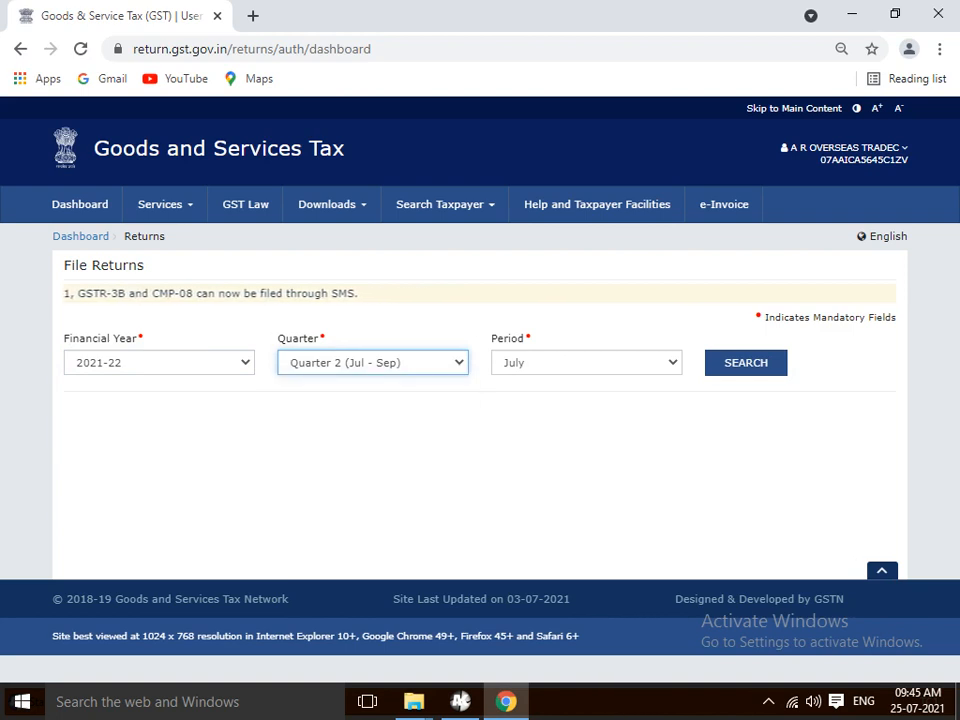
left_click(373, 363)
left_click(345, 383)
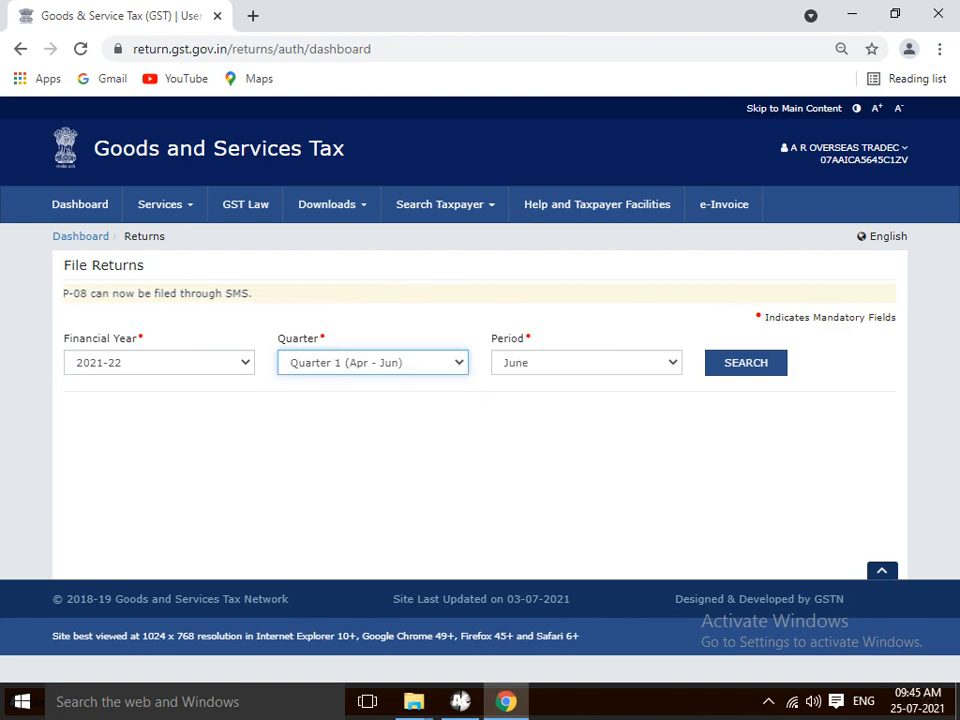
left_click(586, 363)
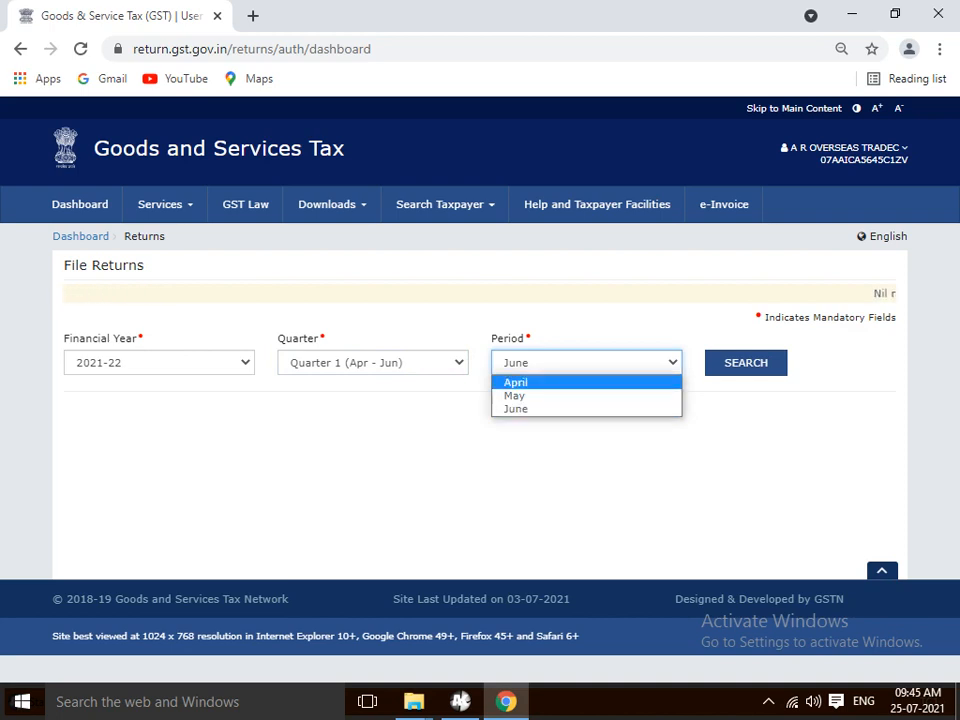
left_click(560, 383)
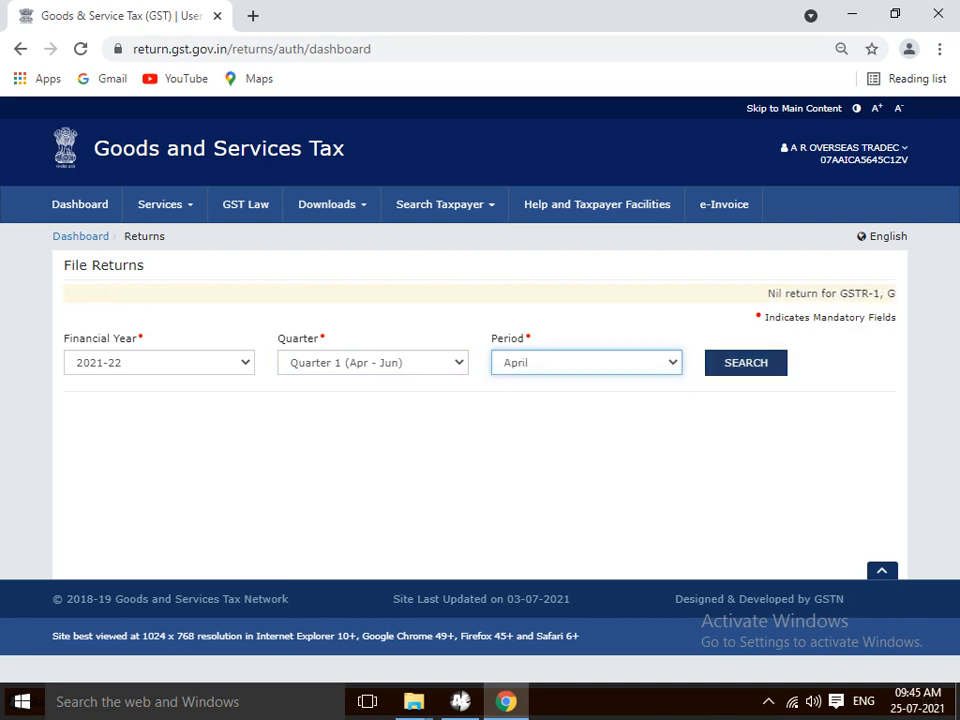
left_click(746, 363)
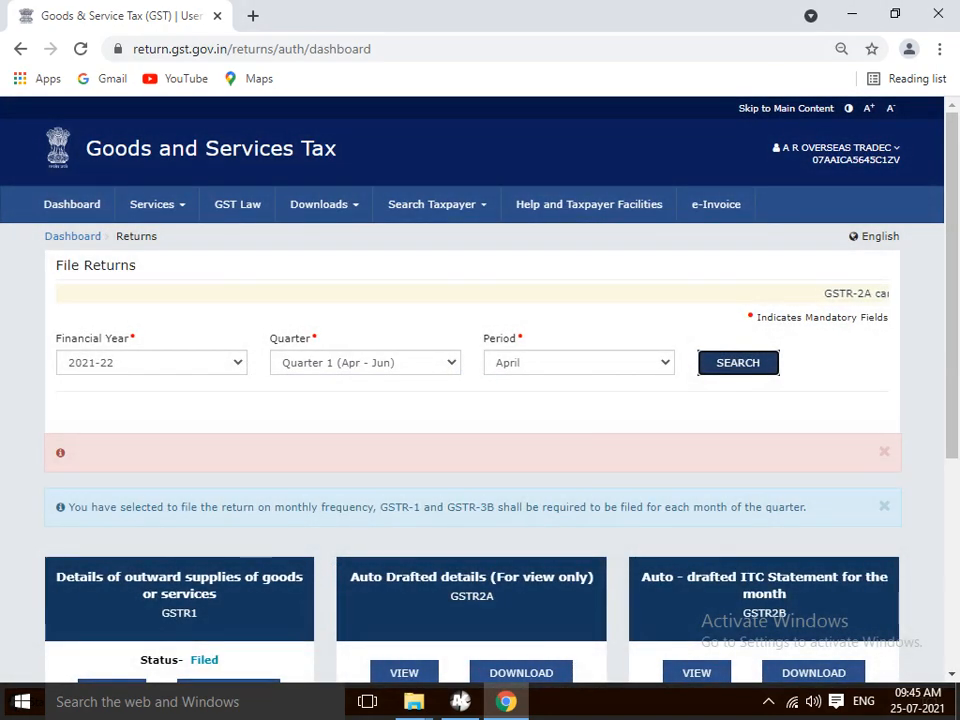
scroll(480, 390, "down", 5)
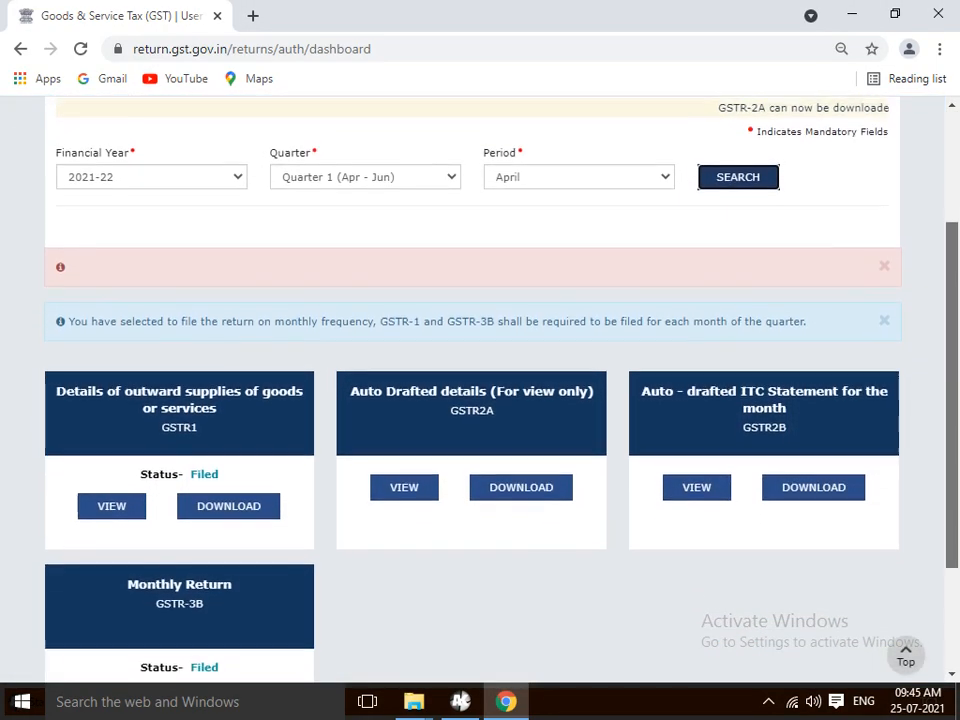
scroll(480, 390, "down", 2)
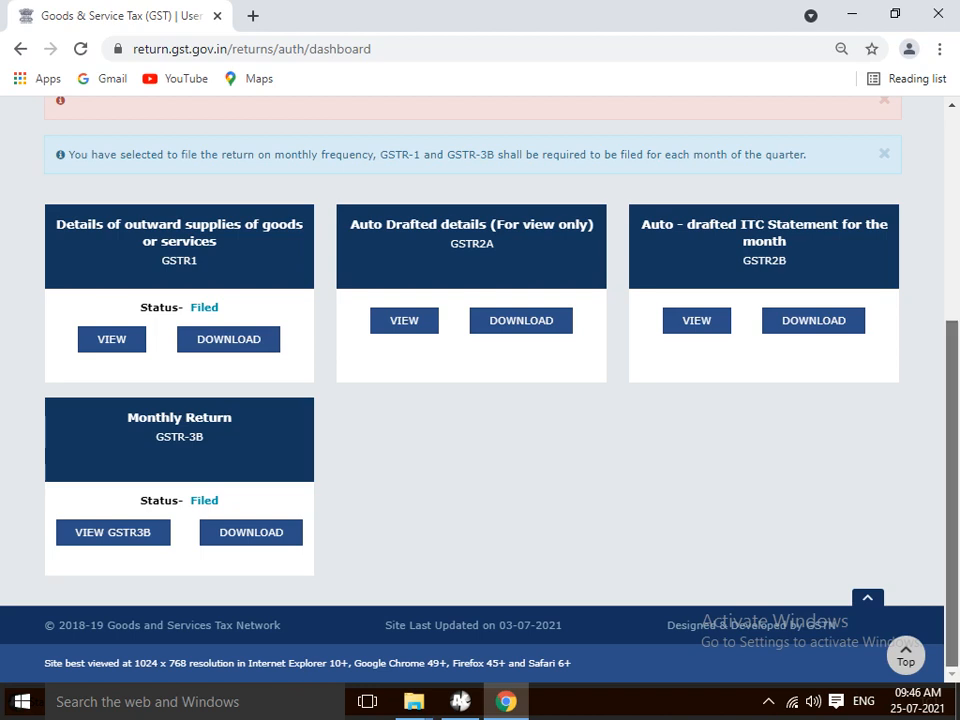
scroll(480, 350, "up", 4)
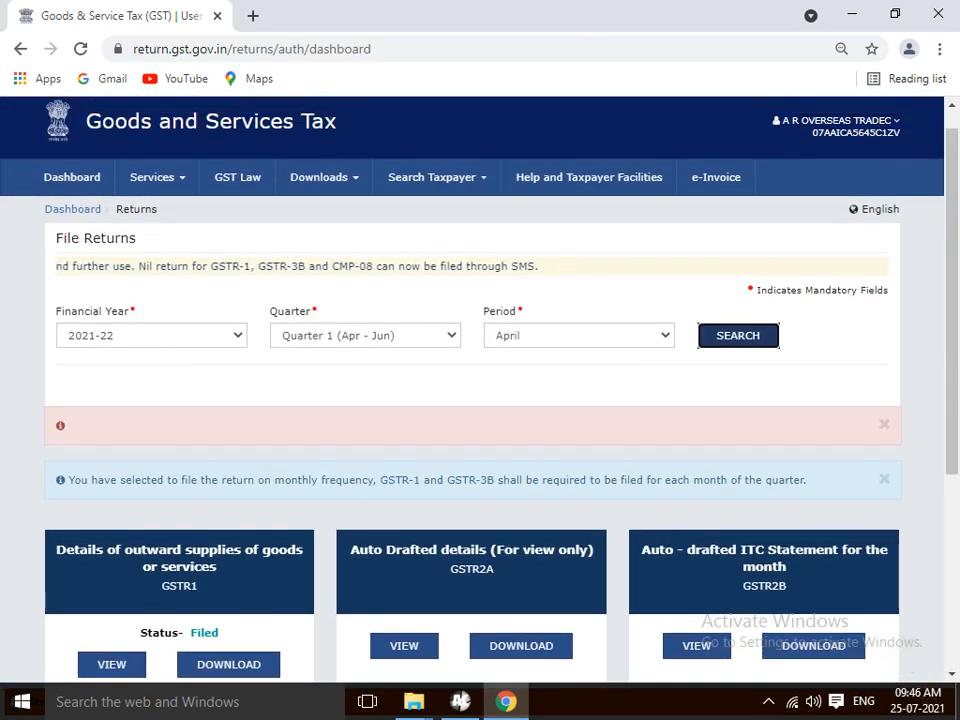
- Search the returns for Quarter 2 (Jul - Sep), period July
left_click(365, 336)
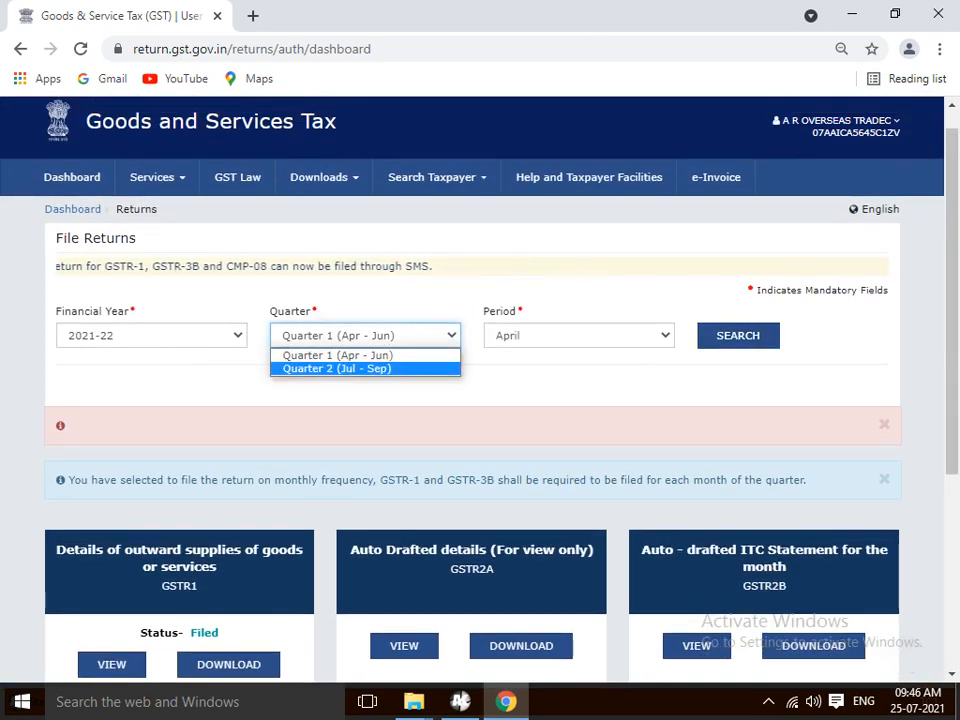
left_click(337, 369)
left_click(579, 336)
left_click(560, 356)
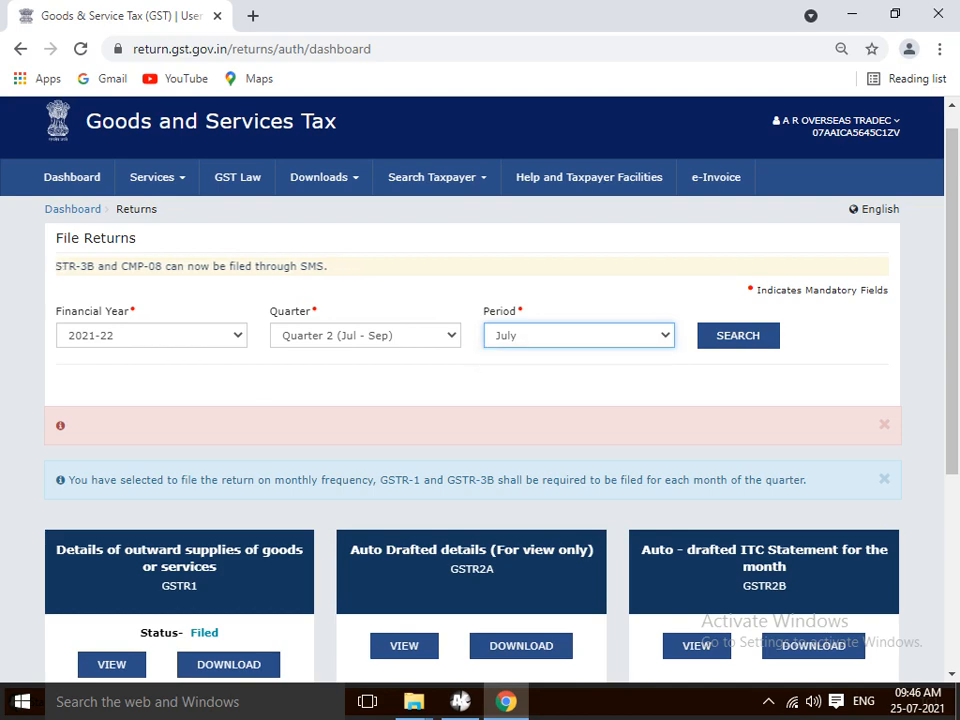
left_click(738, 336)
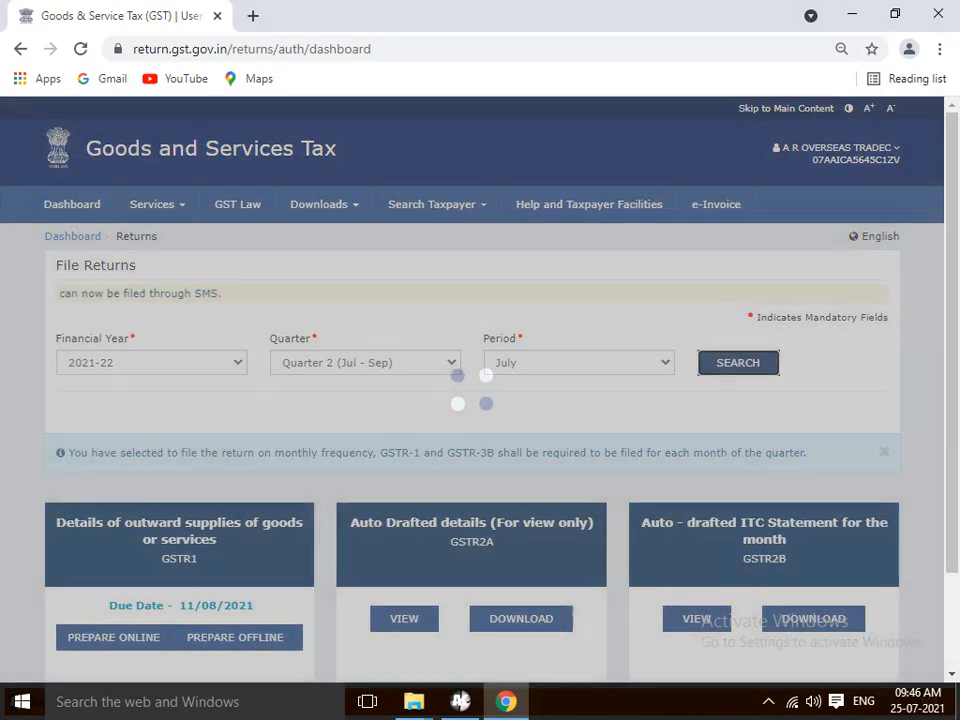
- Open the July GSTR-1 tile for online preparation
scroll(480, 400, "down", 3)
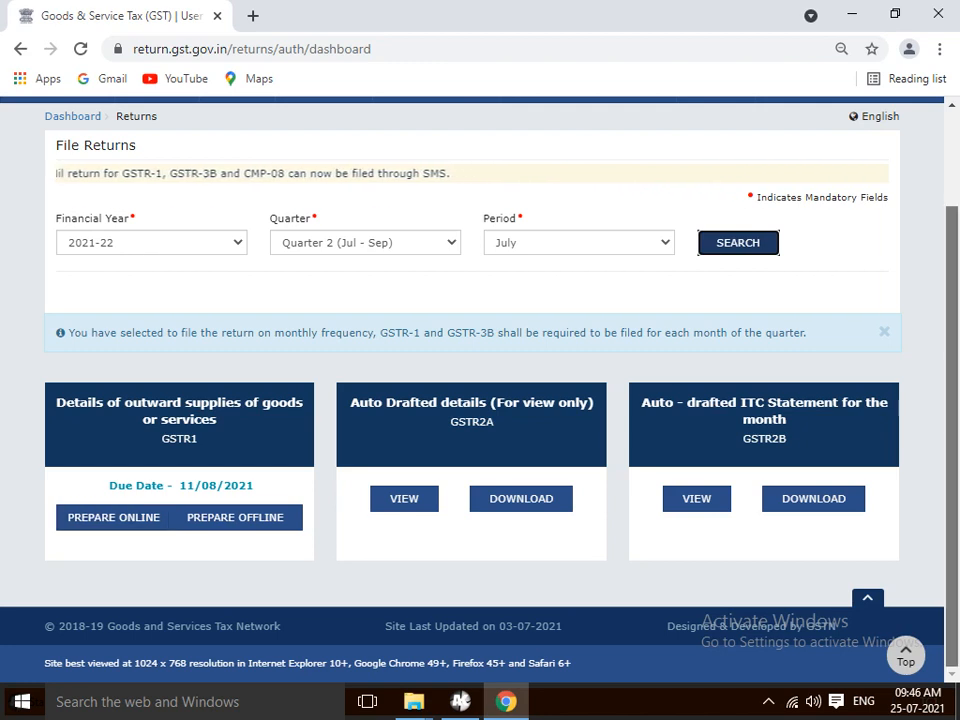
scroll(480, 380, "up", 1)
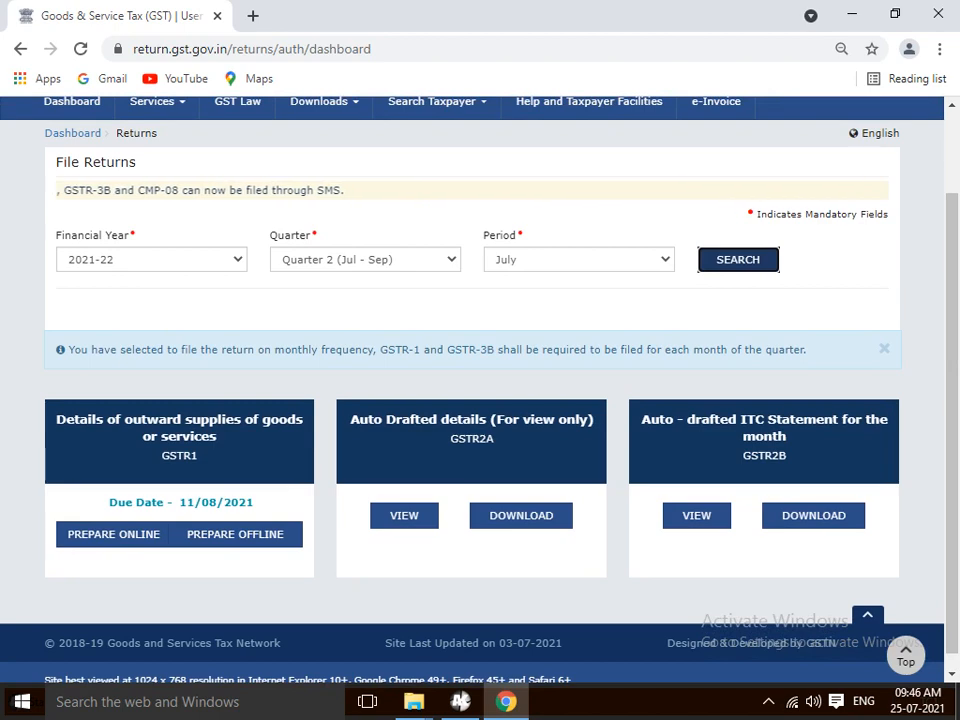
left_click(113, 534)
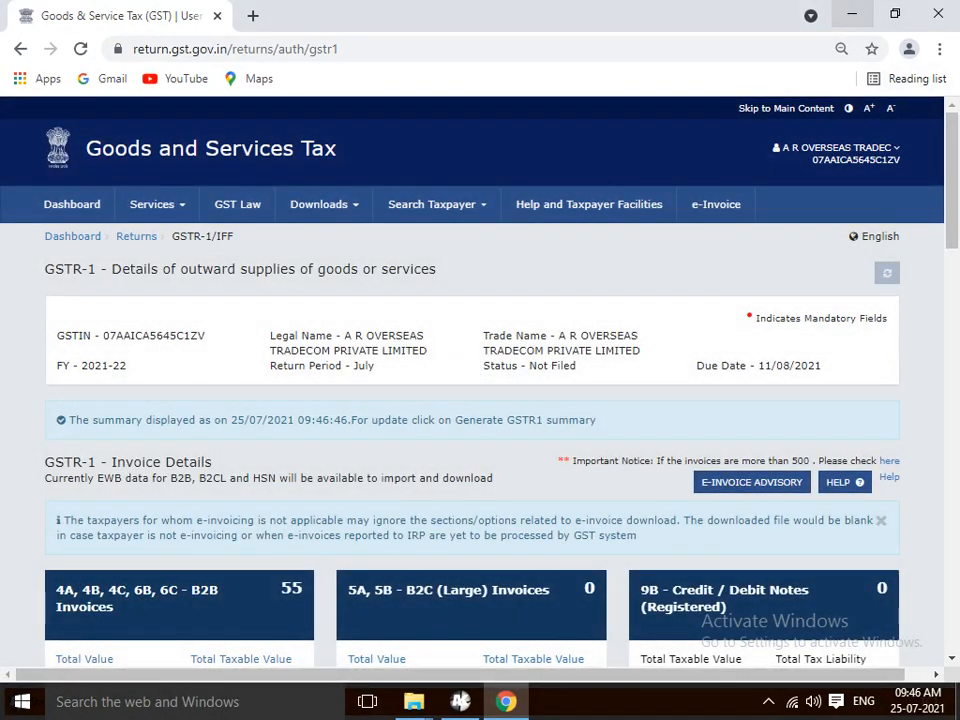
- Scroll down the July GSTR-1 page, go Back, and reopen File Returns from the dashboard
scroll(480, 380, "down", 5)
scroll(480, 380, "up", 5)
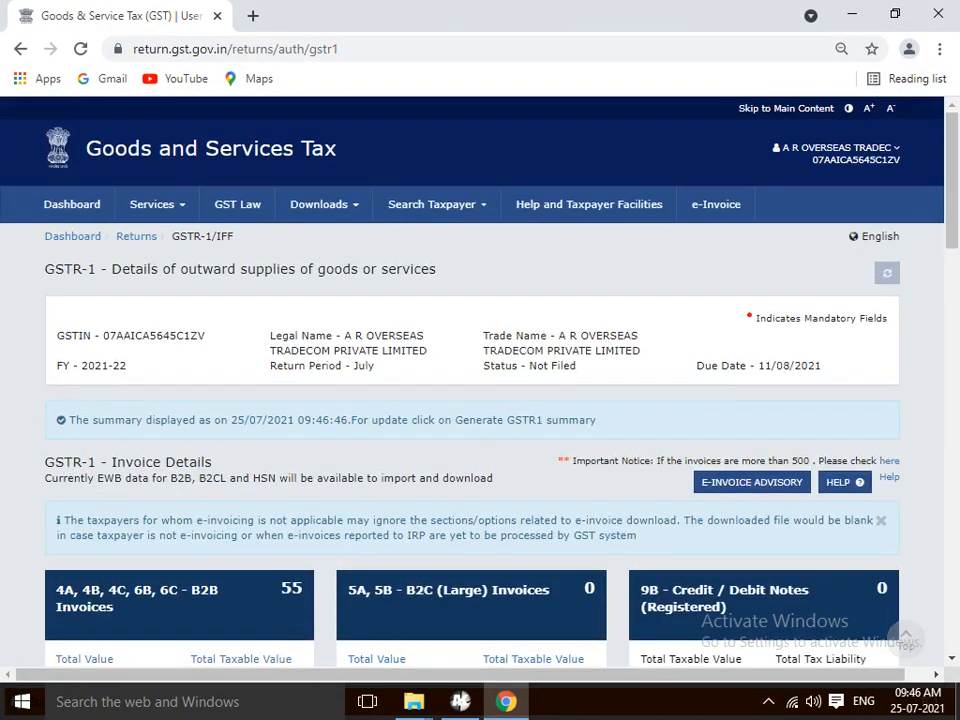
scroll(480, 380, "down", 12)
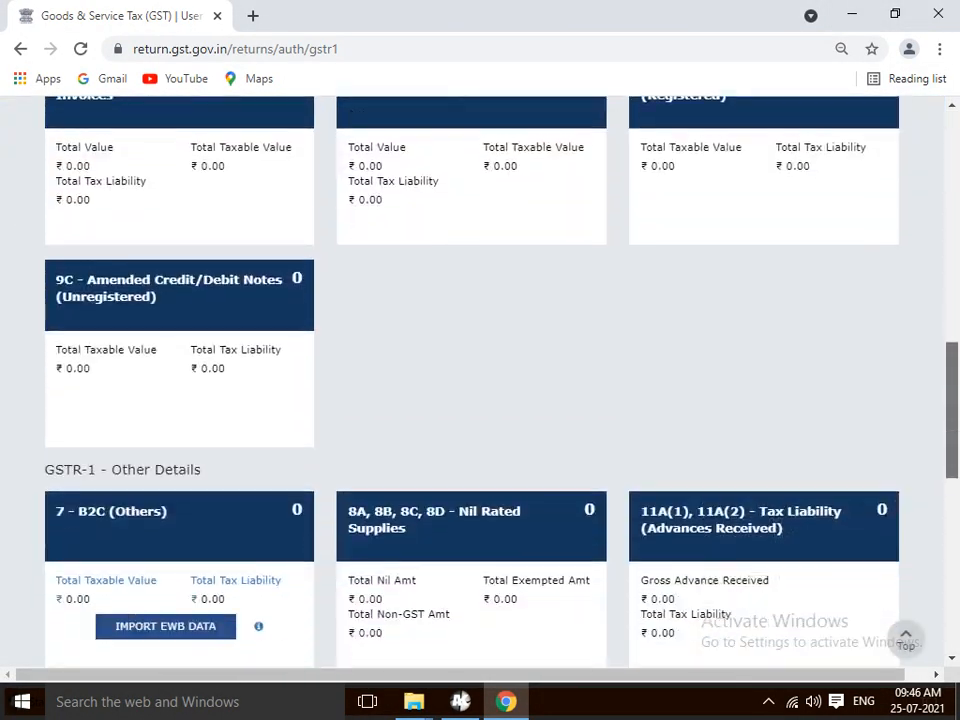
scroll(480, 380, "down", 1)
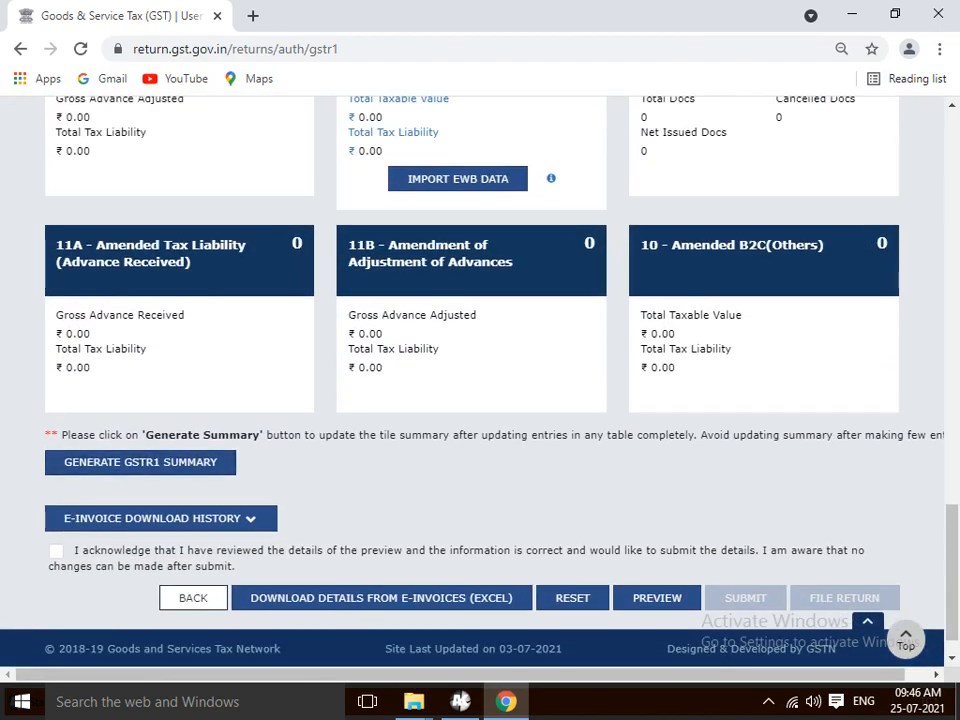
left_click(193, 597)
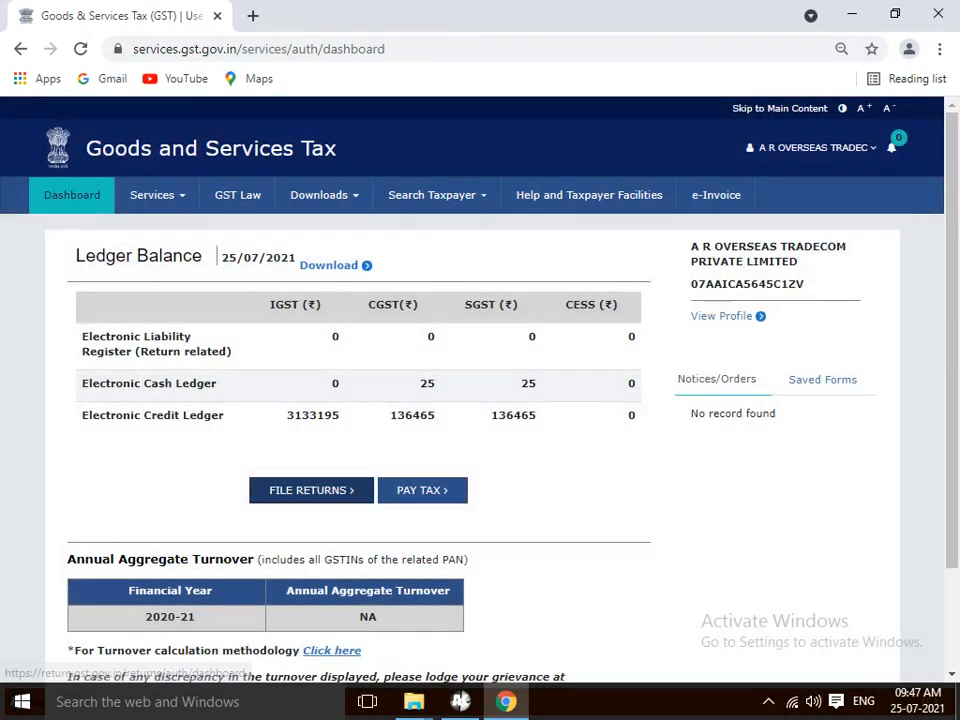
left_click(311, 490)
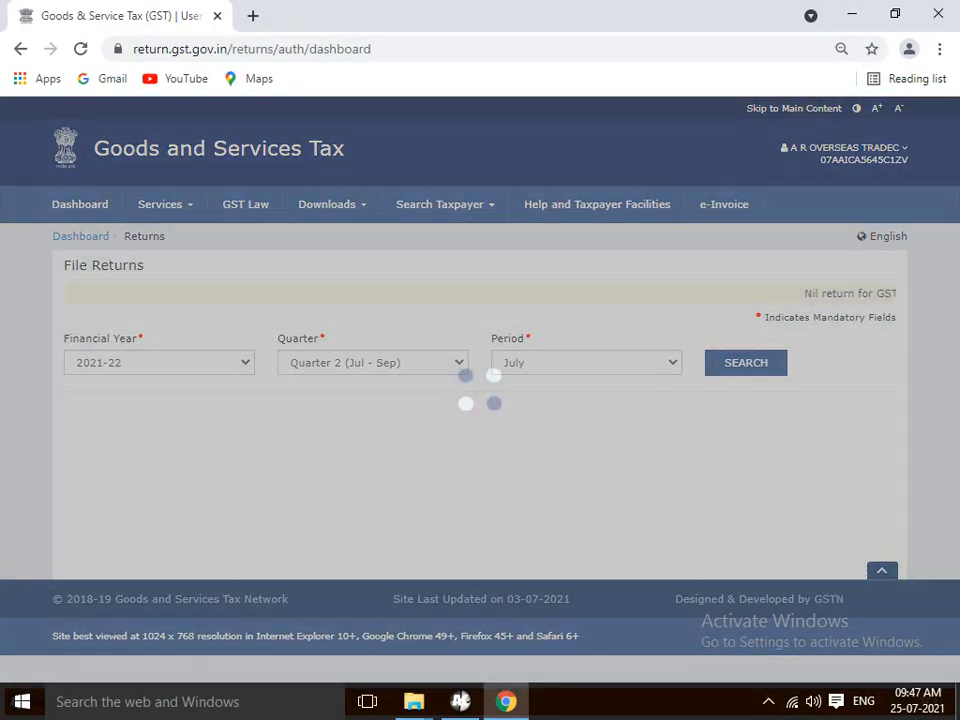
- Re-run the search for the July 2021 returns
left_click(586, 363)
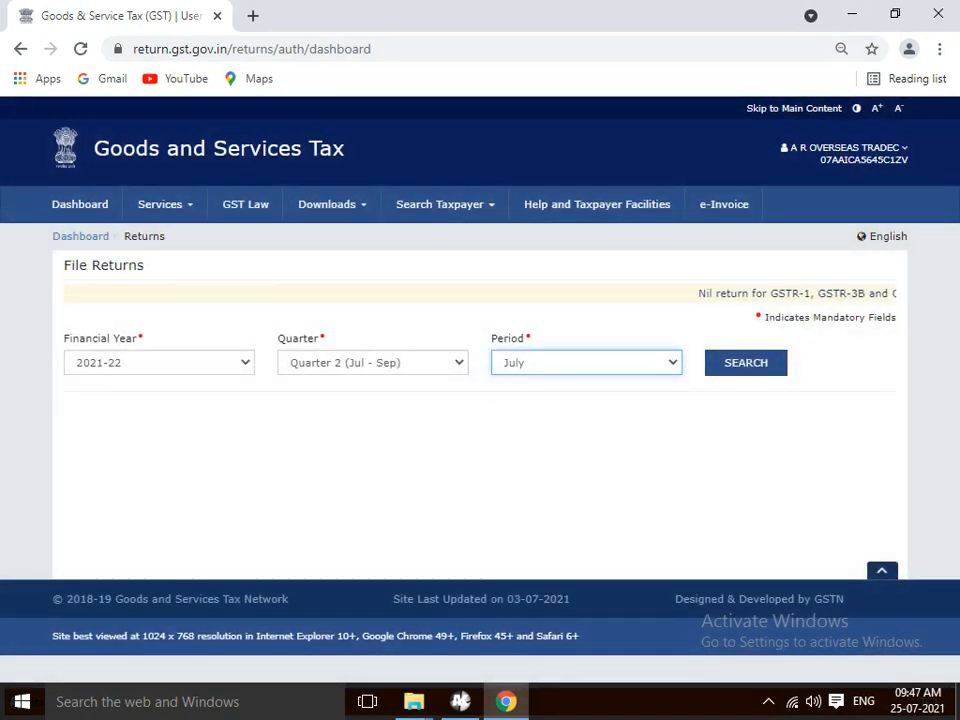
left_click(746, 363)
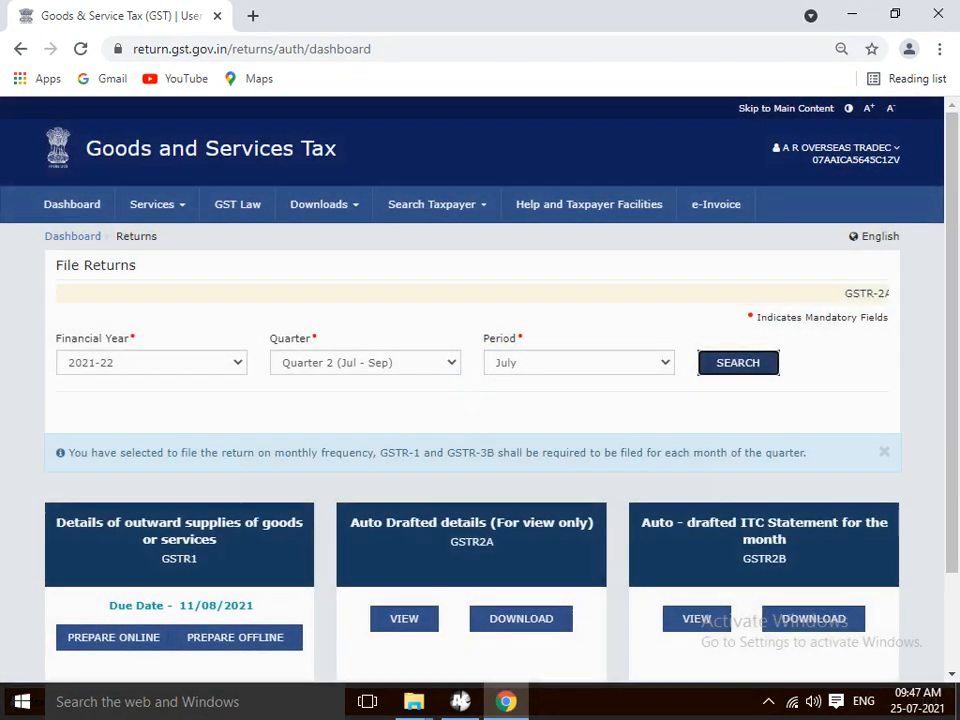
scroll(480, 400, "down", 2)
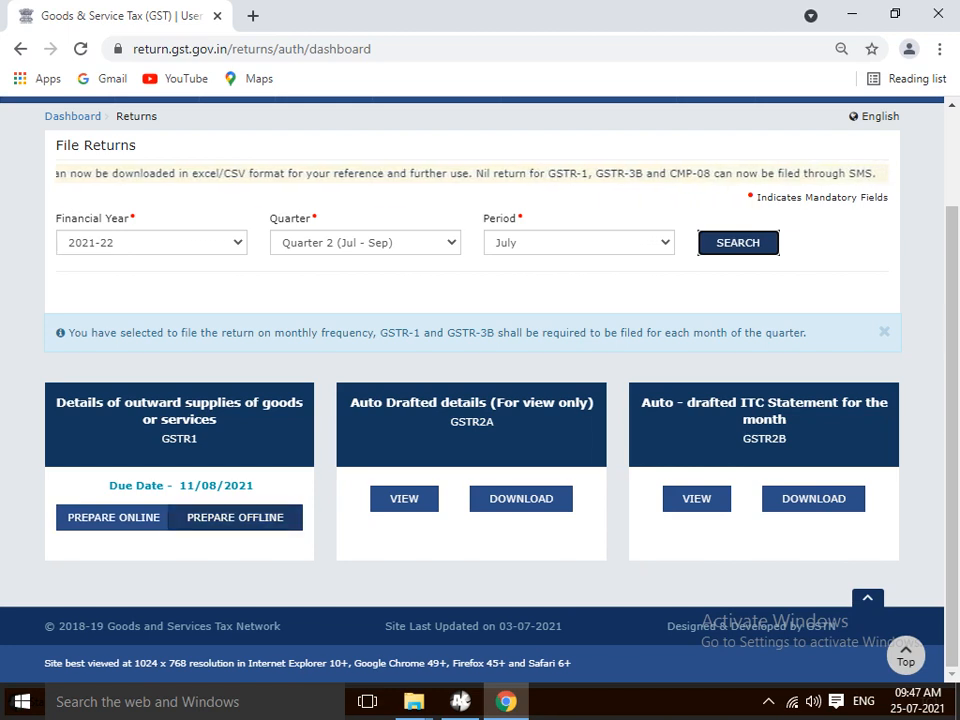
- Open offline preparation for the July GSTR-1, refresh the upload panel, and return to File Returns
left_click(235, 517)
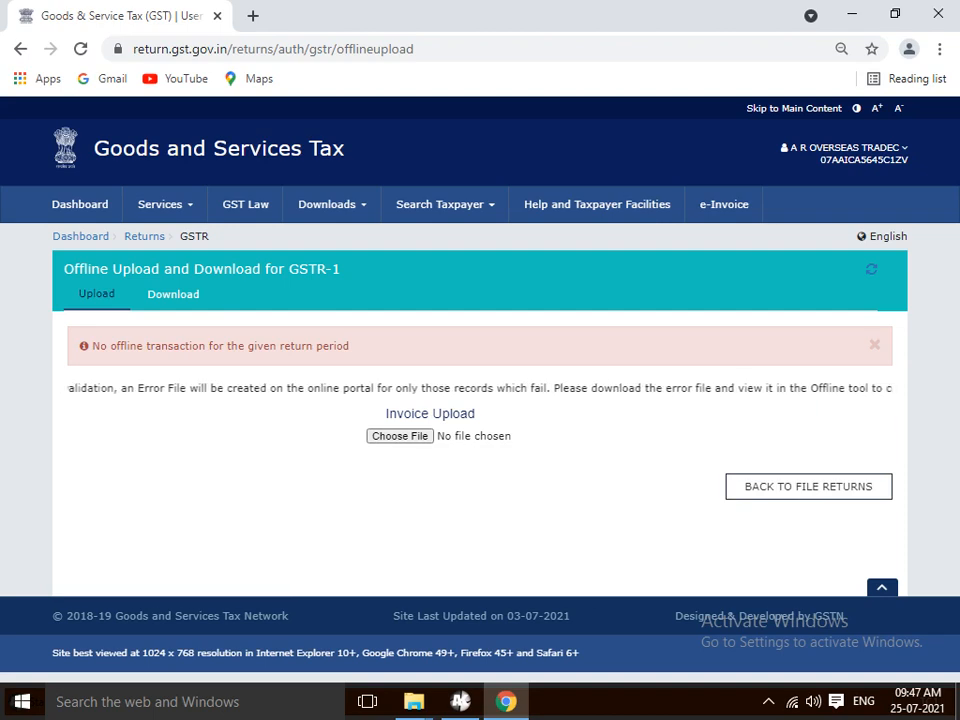
left_click(871, 269)
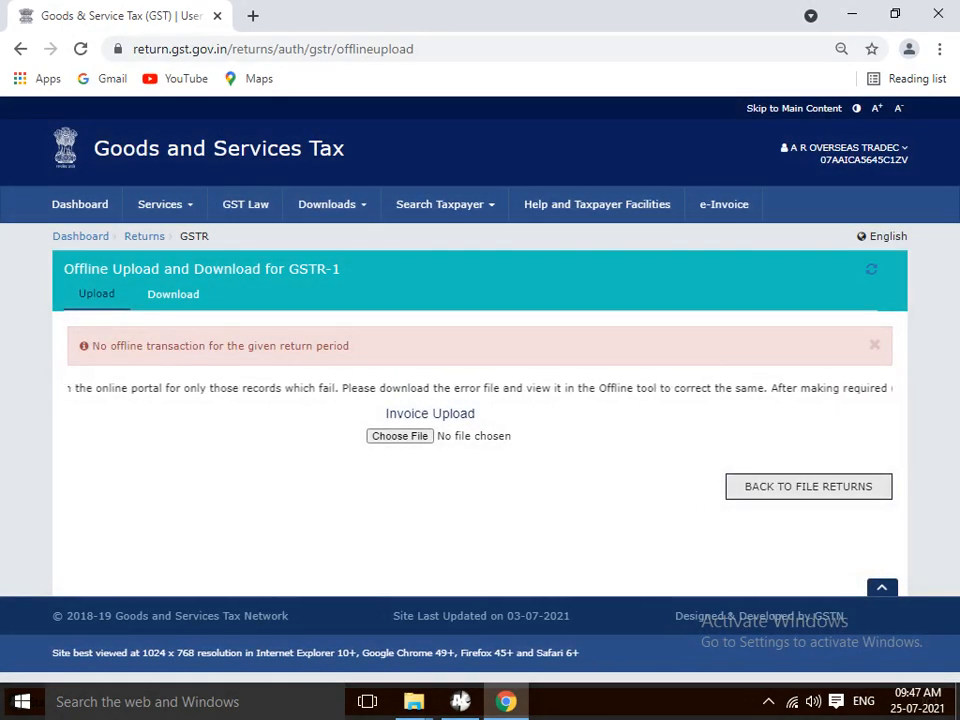
left_click(808, 486)
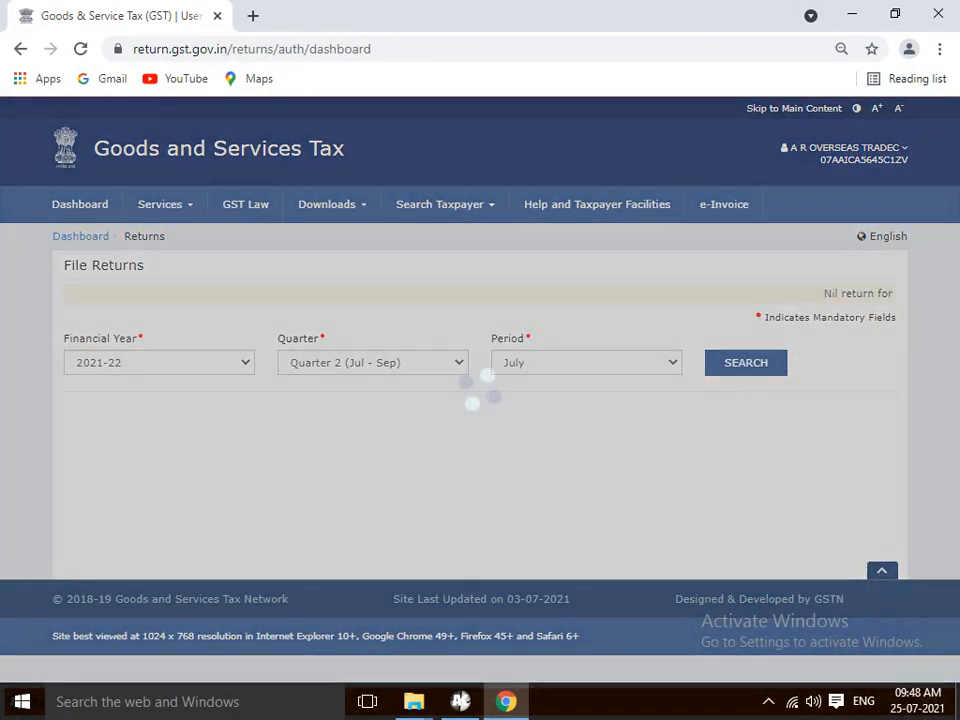
- Search Quarter 1 (Apr - Jun), period April, and view the filed April GSTR-3B
left_click(372, 362)
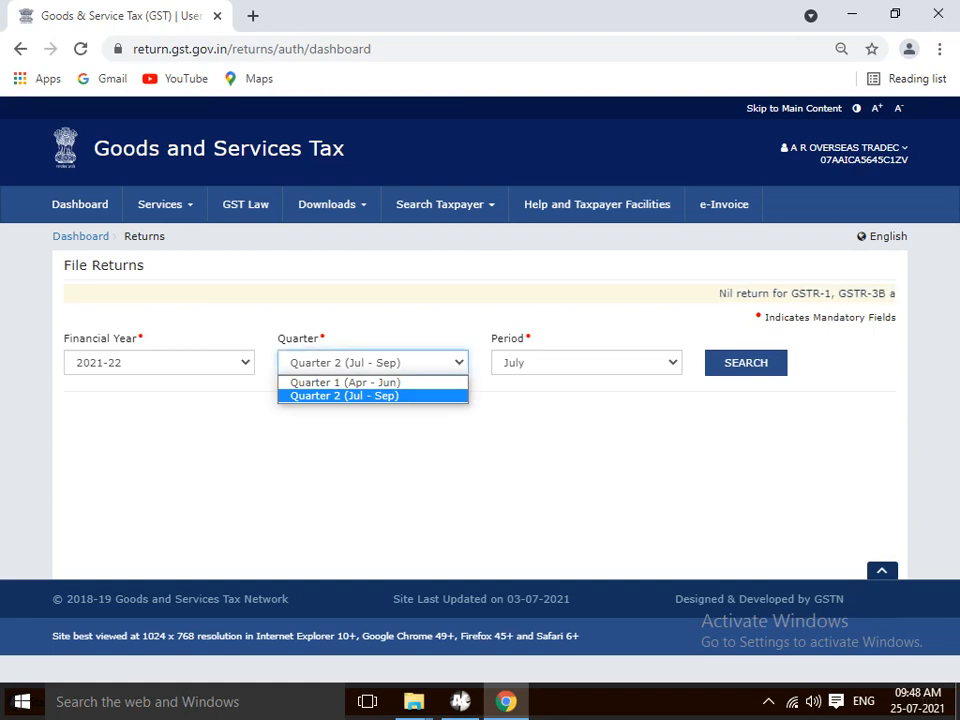
left_click(345, 382)
left_click(586, 362)
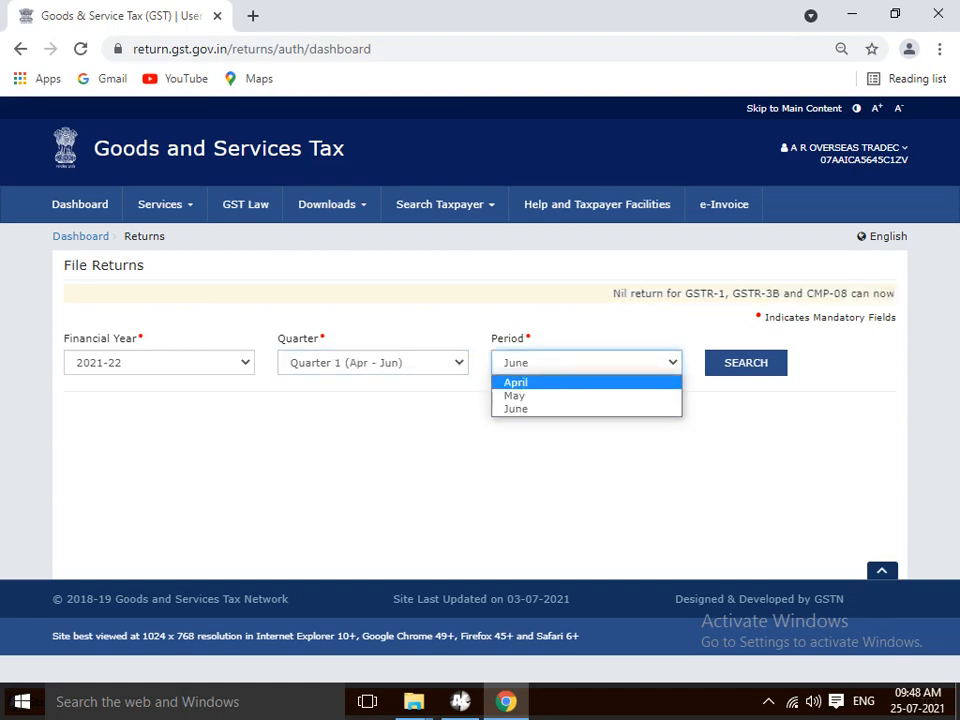
left_click(515, 382)
left_click(745, 362)
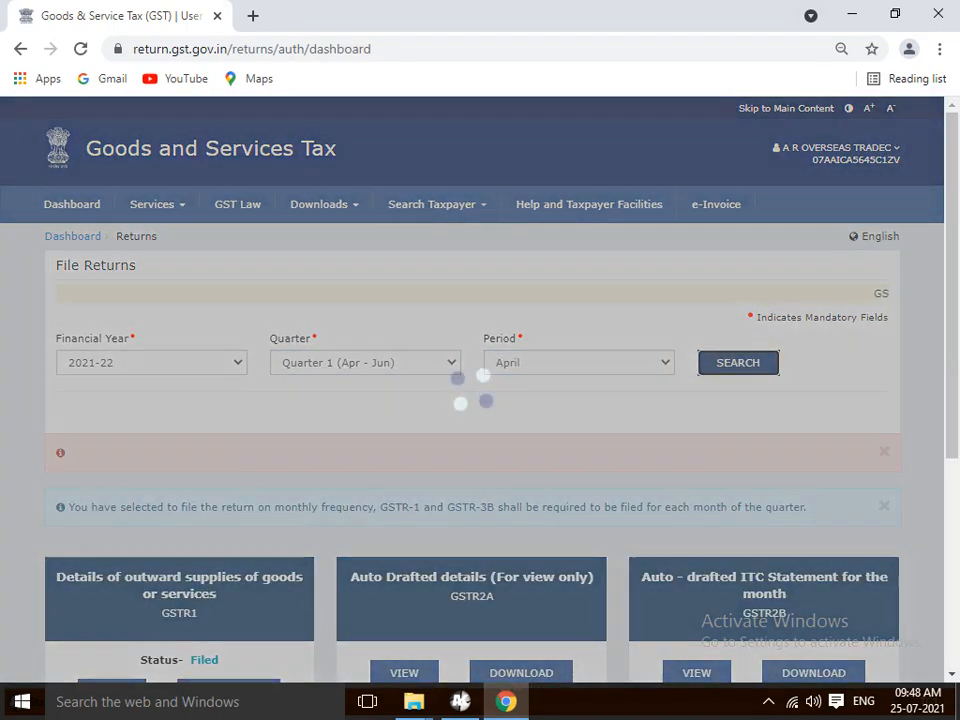
left_click_drag(951, 285, 951, 495)
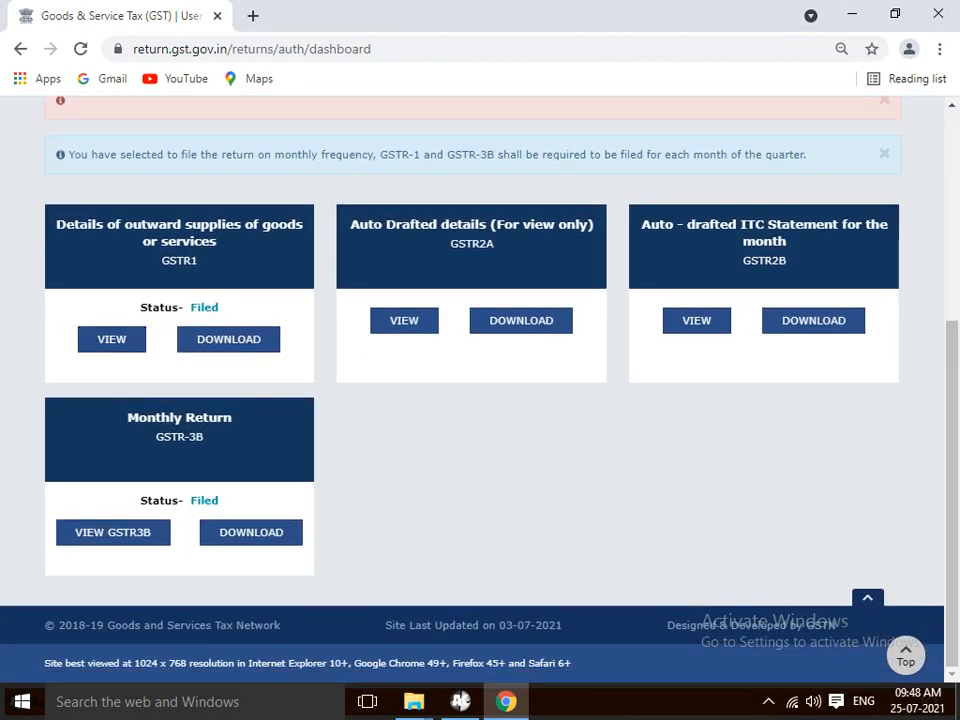
left_click(113, 533)
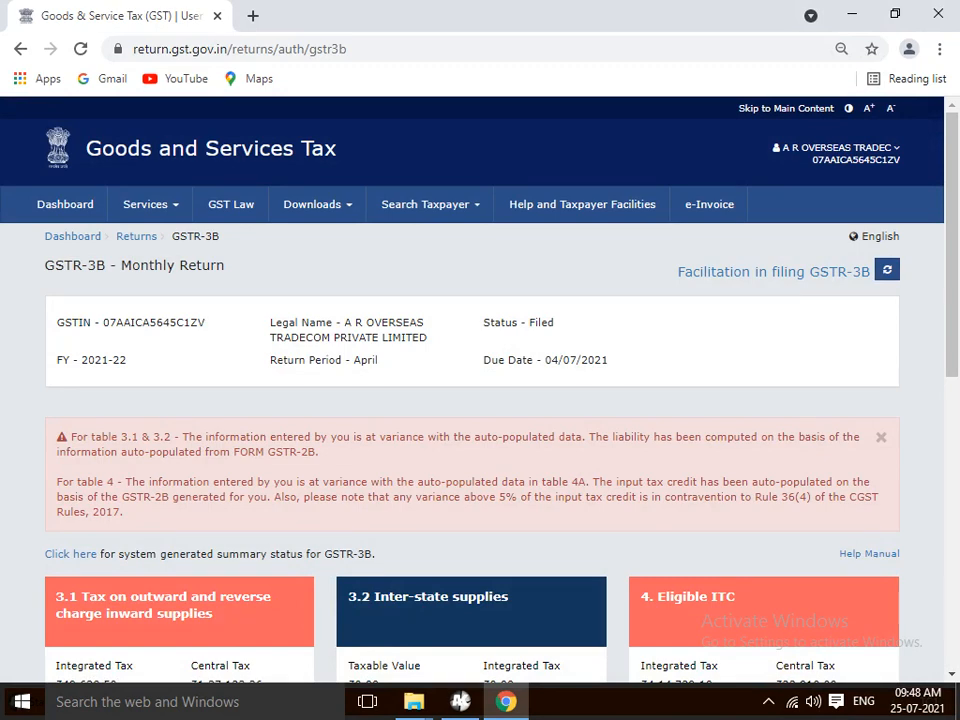
scroll(480, 400, "down", 3)
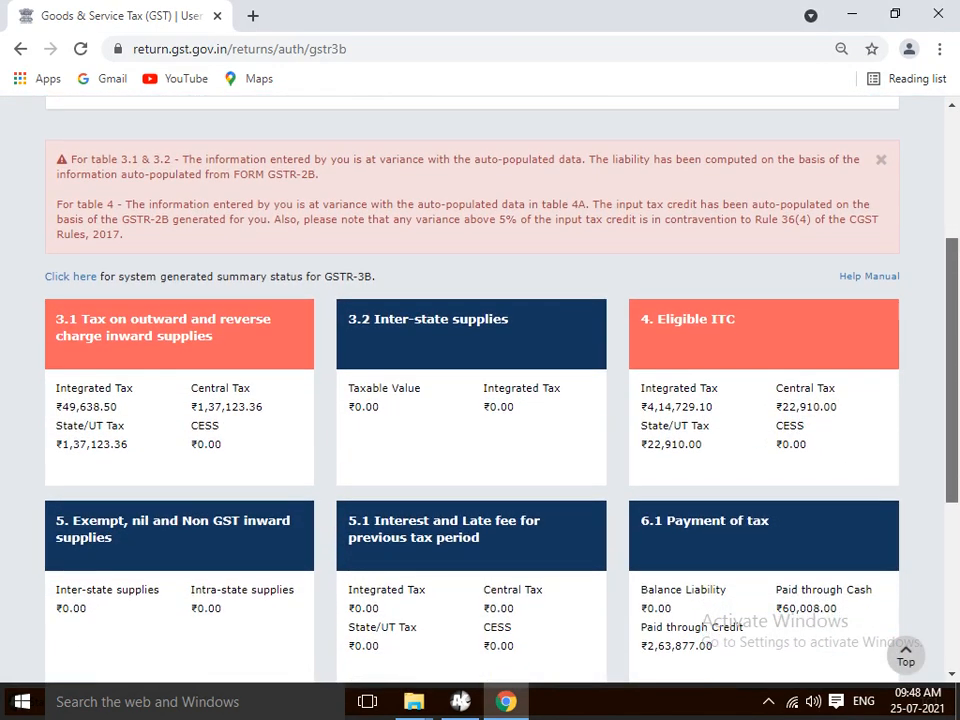
scroll(480, 400, "down", 1)
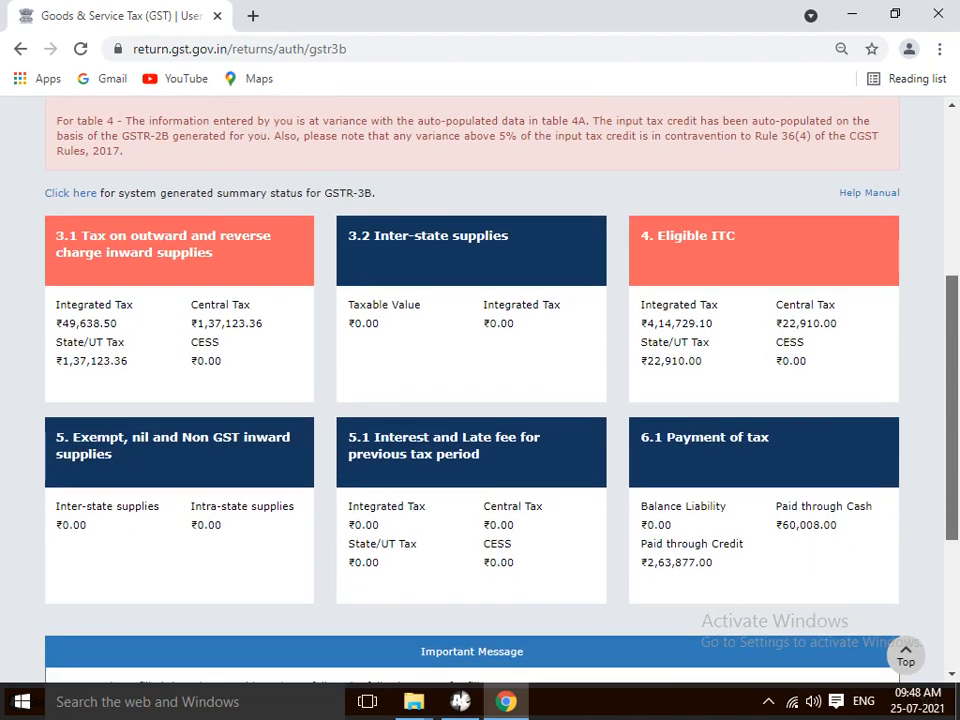
left_click_drag(952, 408, 952, 413)
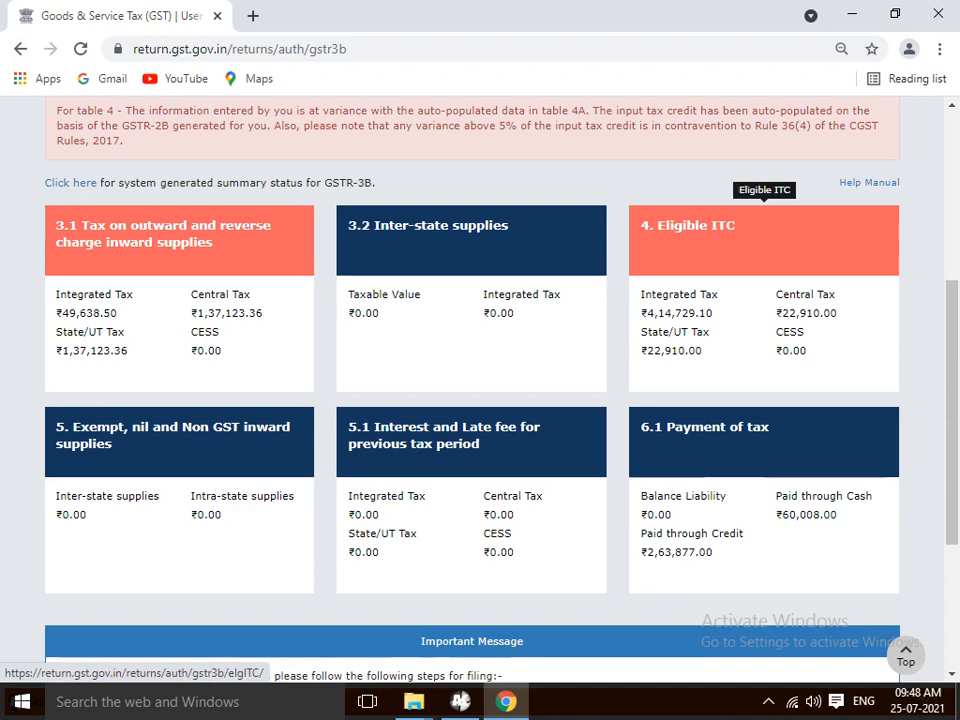
scroll(480, 390, "down", 3)
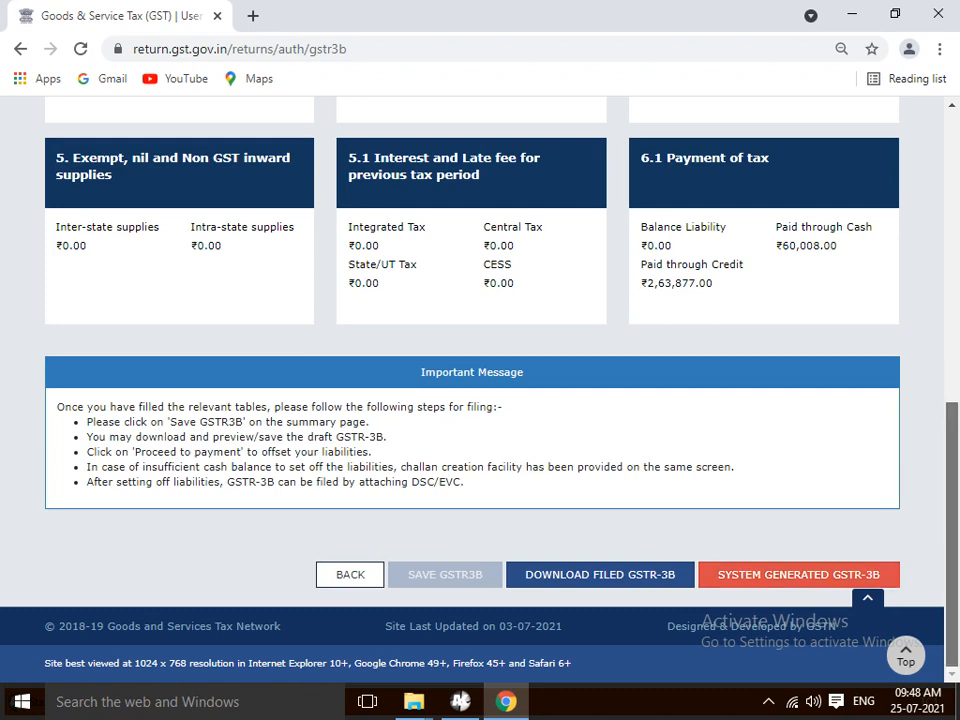
scroll(798, 574, "up", 1)
scroll(798, 574, "up", 2)
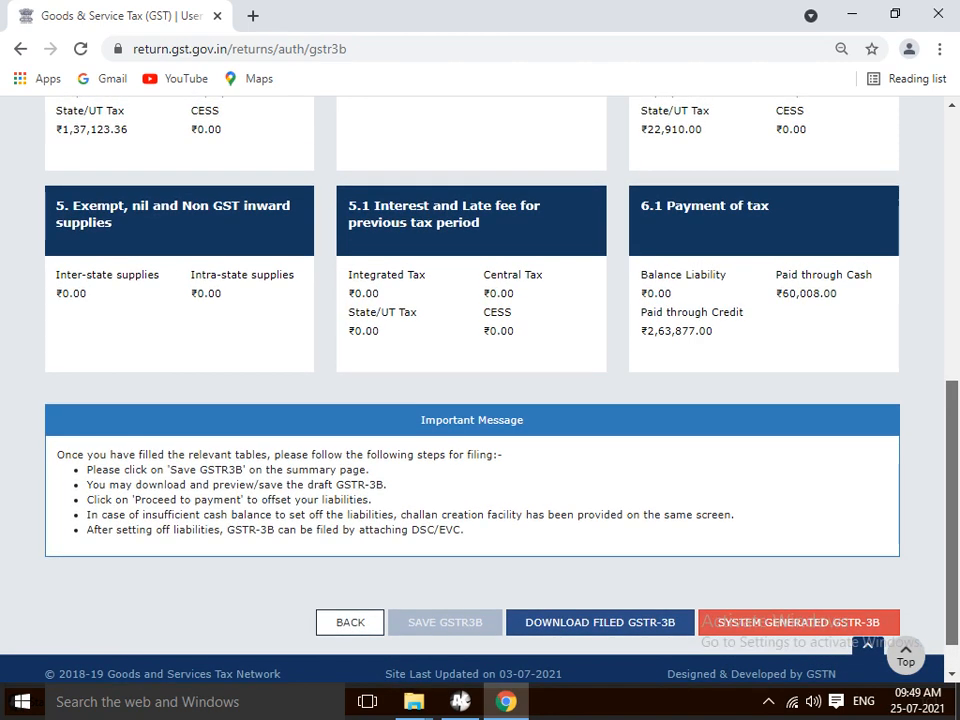
scroll(480, 400, "up", 3)
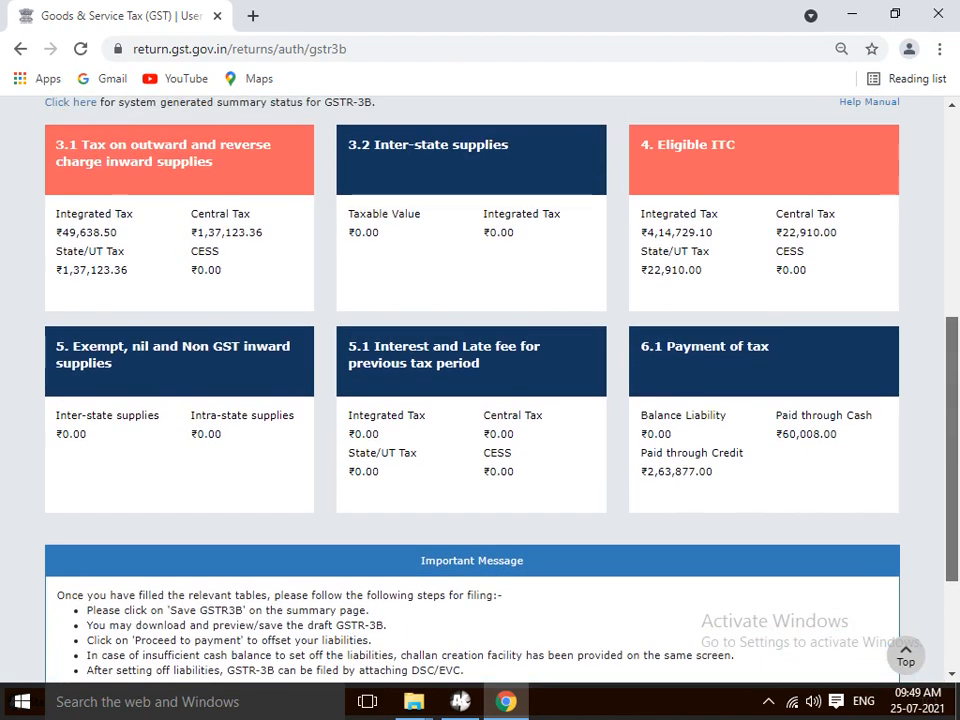
scroll(480, 400, "up", 2)
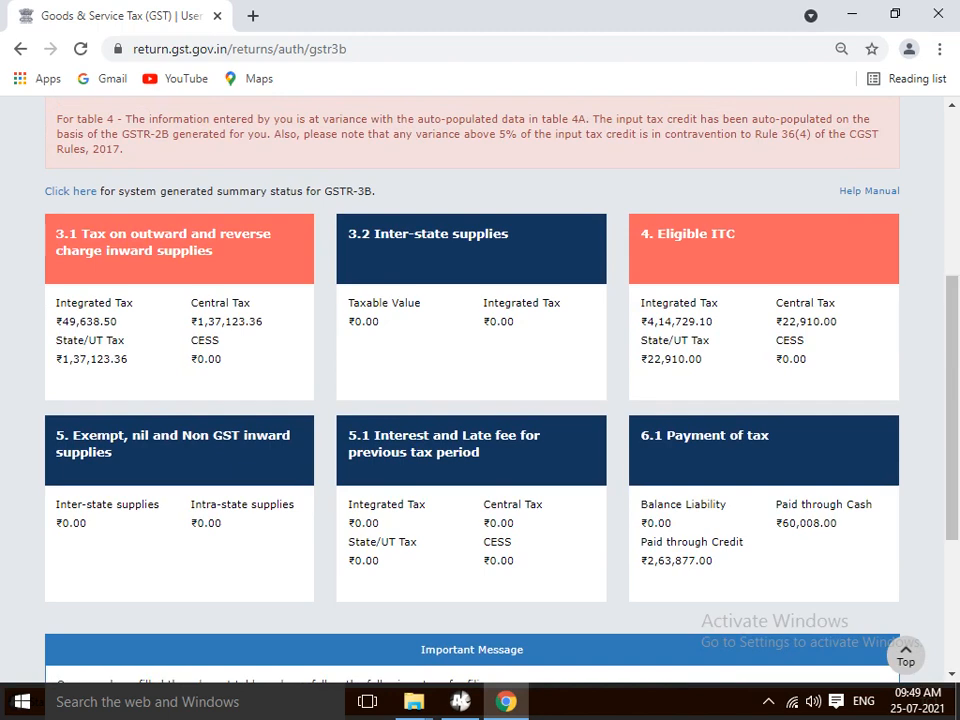
- In Busy, run the GSTR-3B report ending 30-04-2021 and step to the outward taxable supplies row
left_click(460, 701)
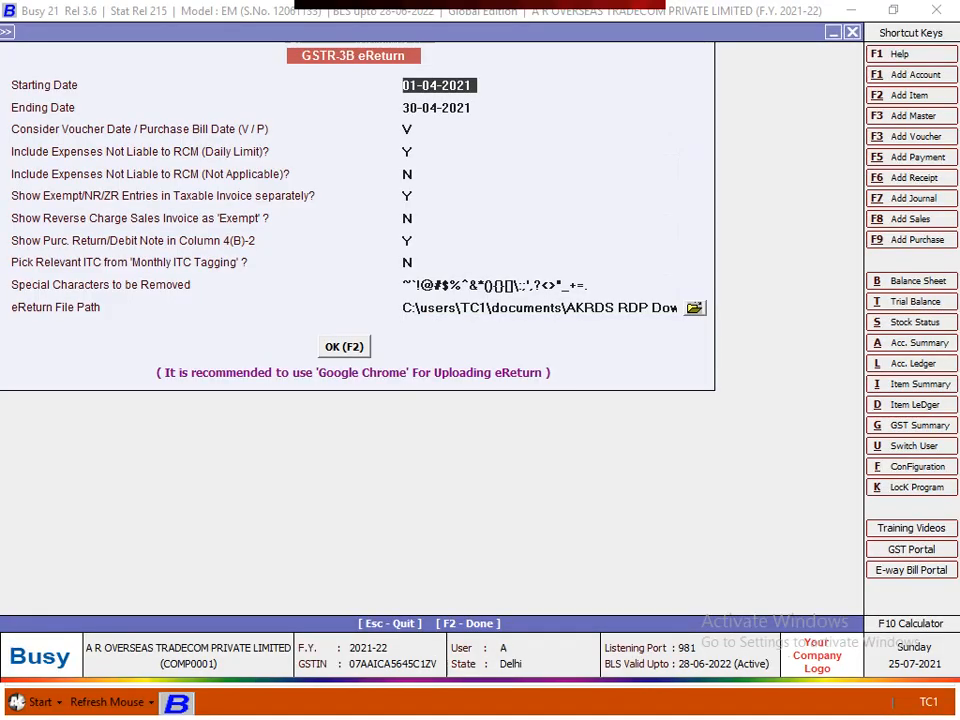
key("Escape")
key("Escape")
key("Up")
key("Up")
key("Up")
key("Up")
key("Up")
key("Up")
key("Up")
key("Up")
key("Up")
key("Up")
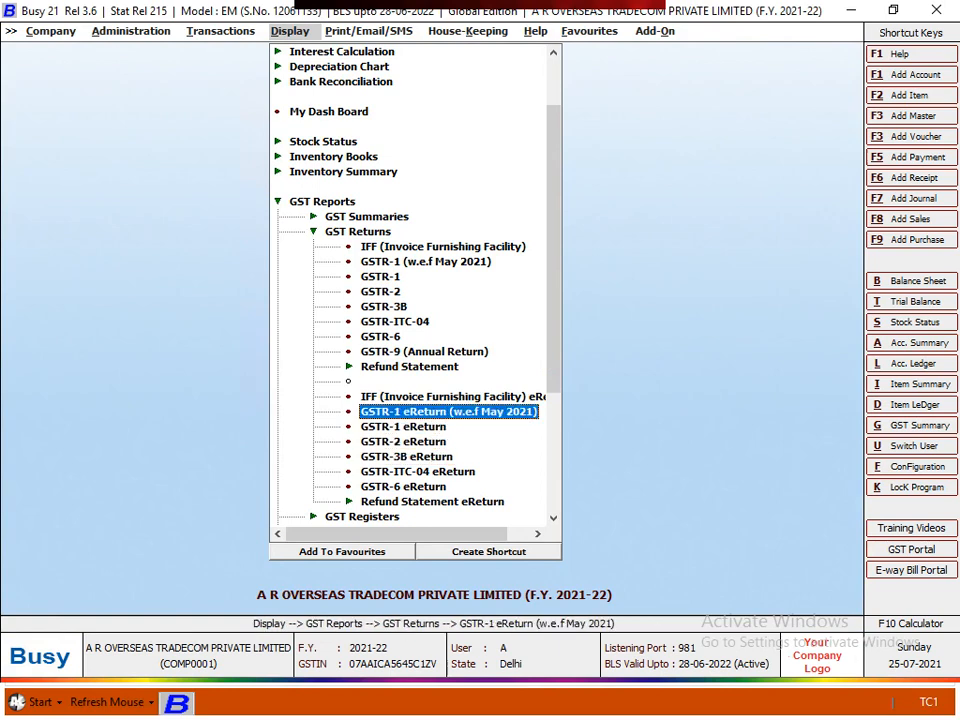
key("Return")
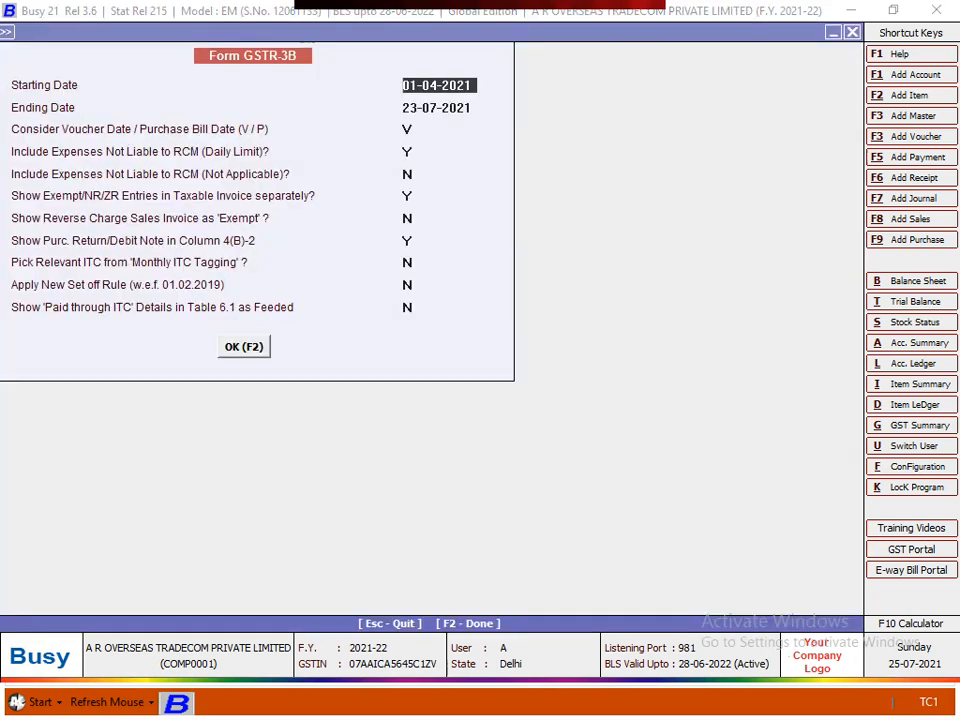
key("Return")
type("30-4")
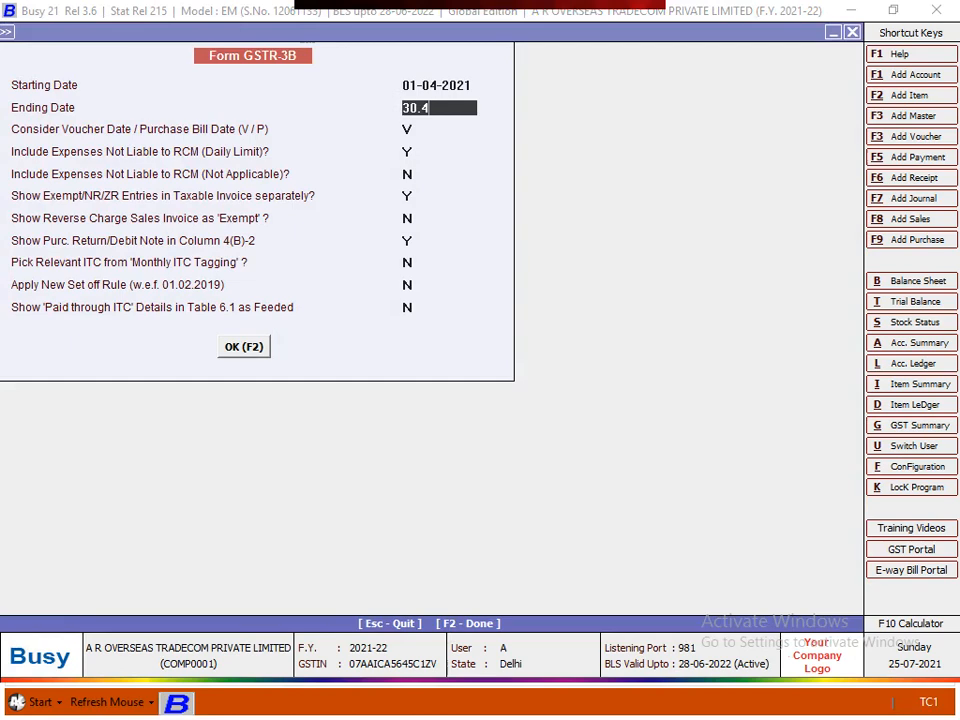
key("Return")
key("Return")
key("Return")
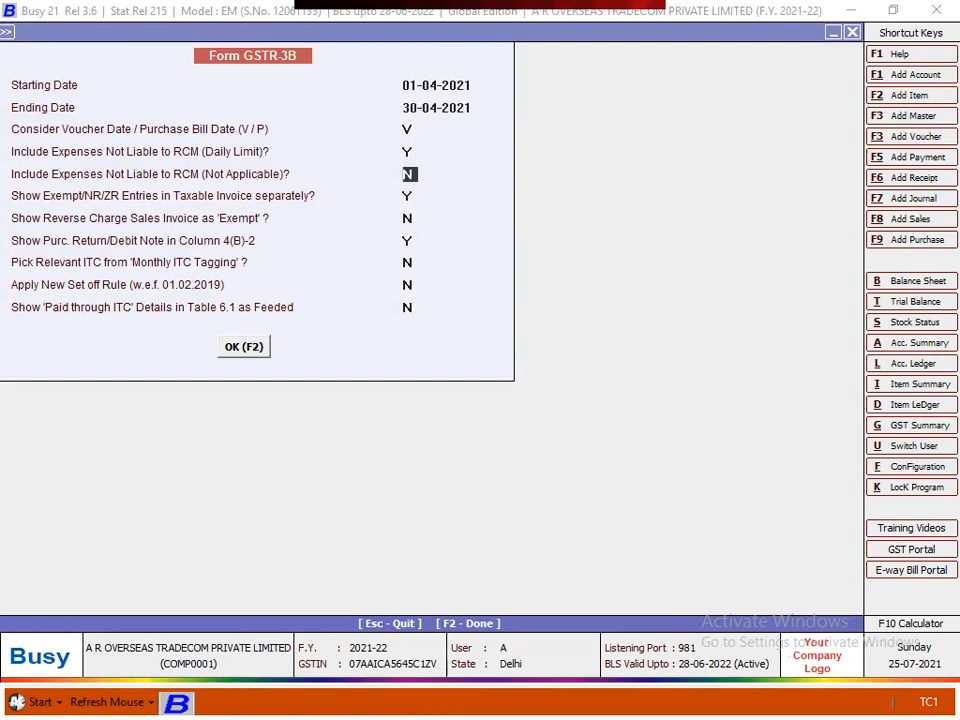
key("F2")
key("Down")
key("Down")
key("Down")
key("Down")
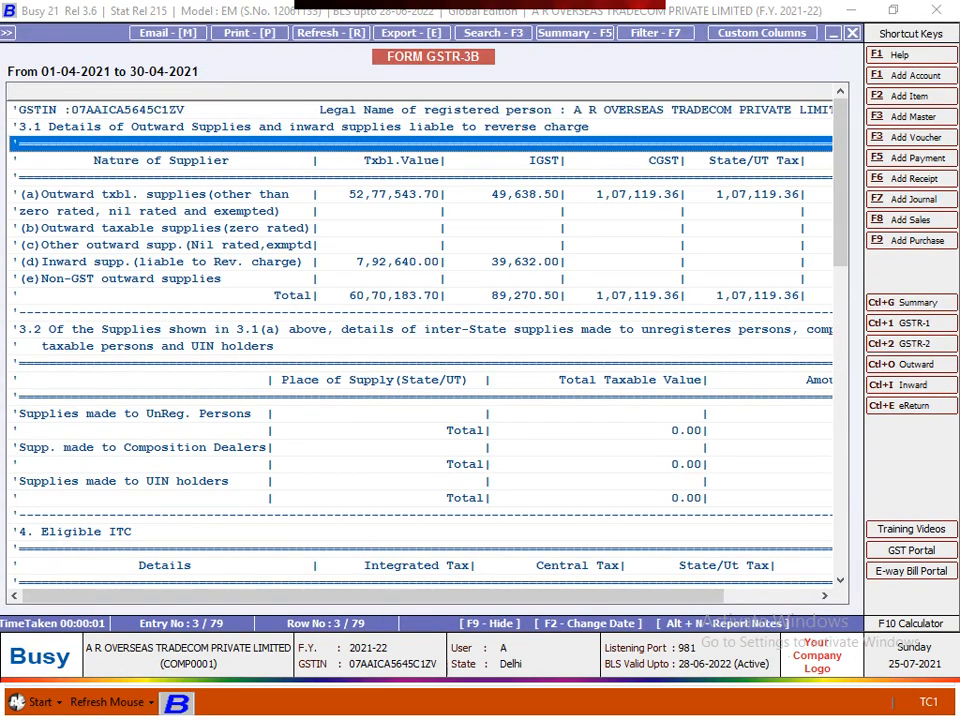
key("Down")
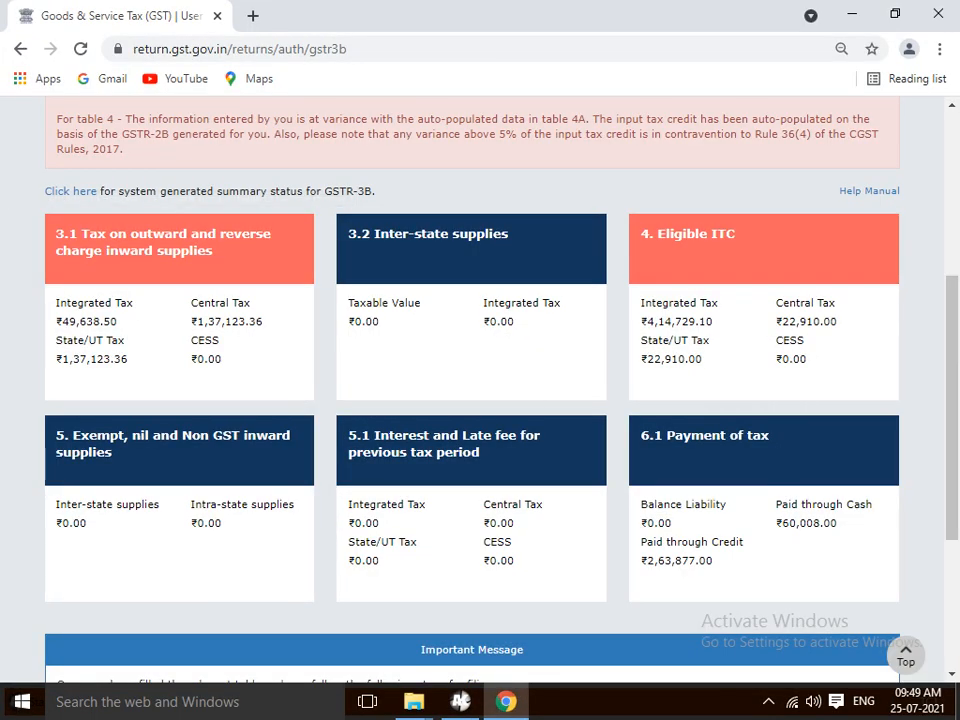
- Open table 3.1 on the portal, dismiss the IGST refund notice, and compare it with Busy's report
left_click(180, 248)
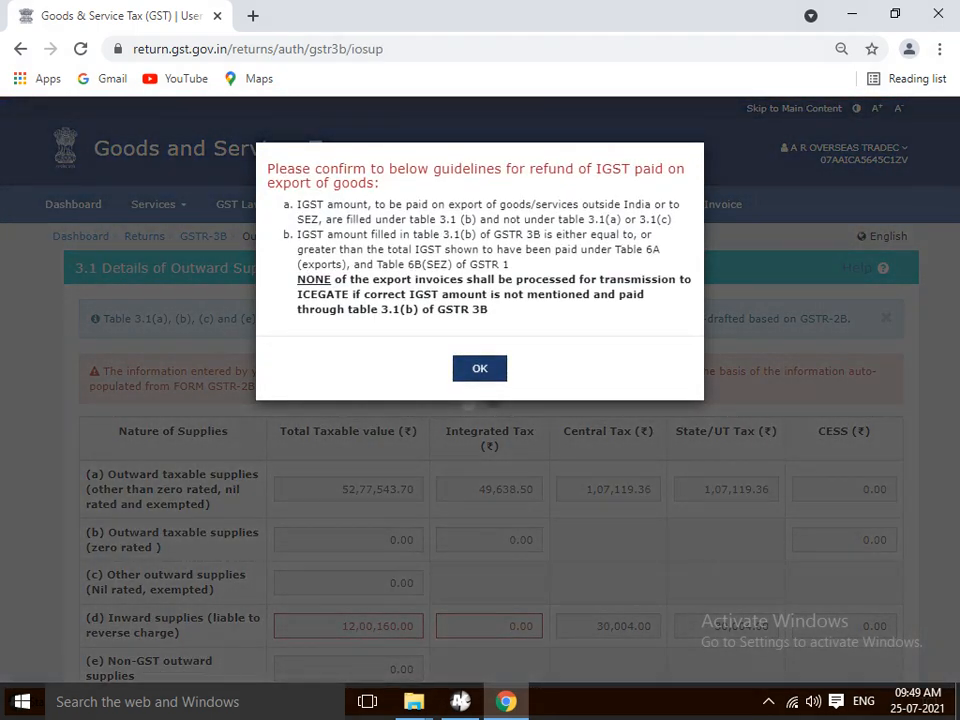
left_click(480, 368)
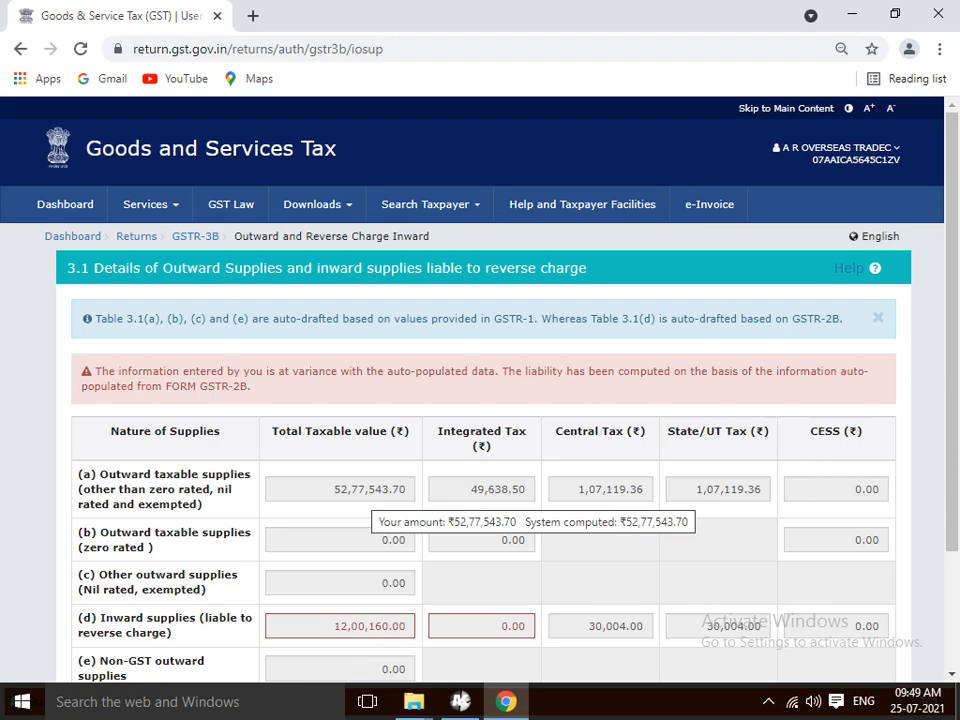
key("alt+Tab")
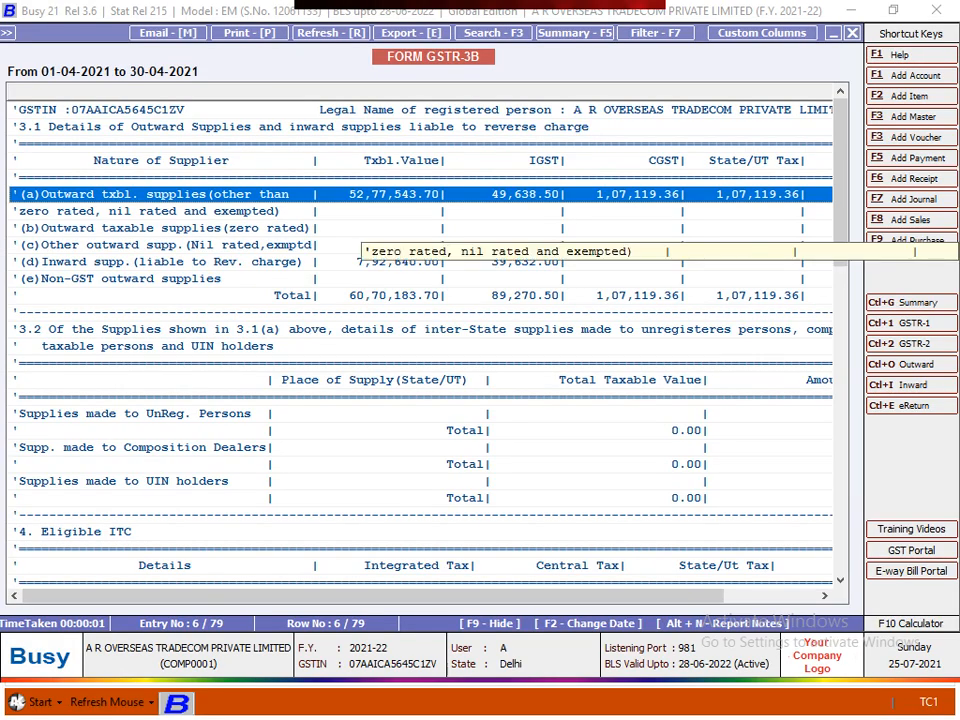
key("alt+Tab")
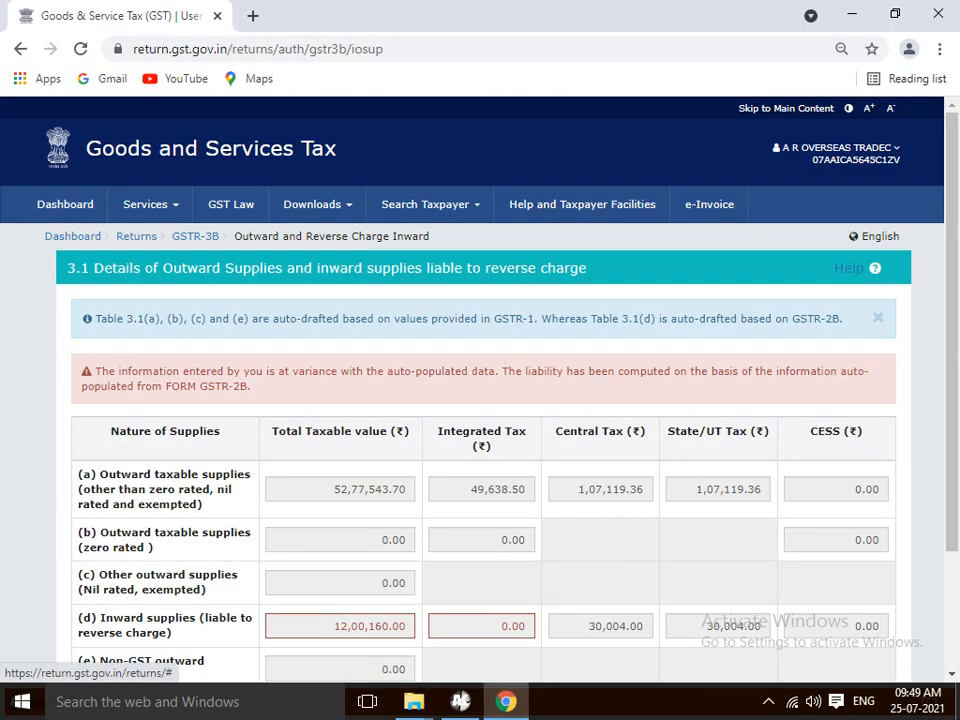
key("alt+Tab")
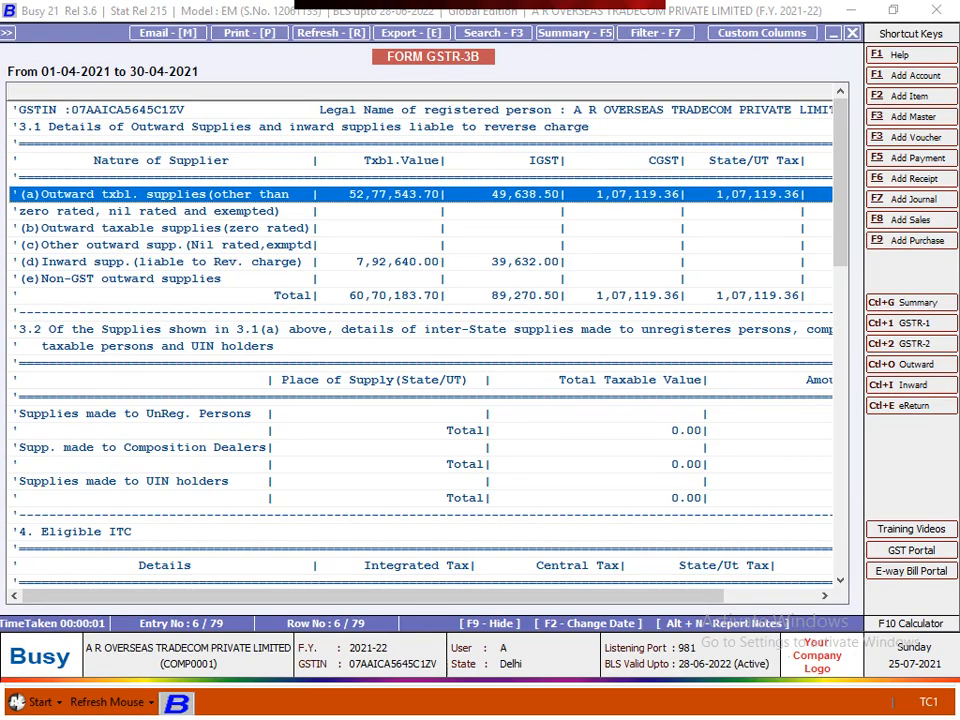
key("alt+Tab")
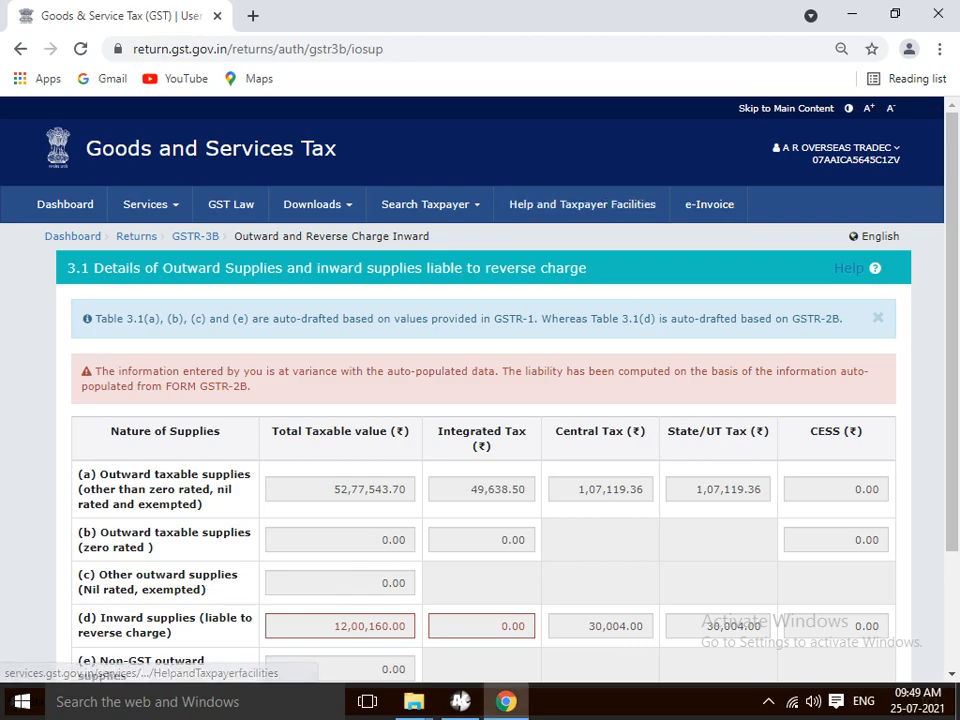
key("alt+Tab")
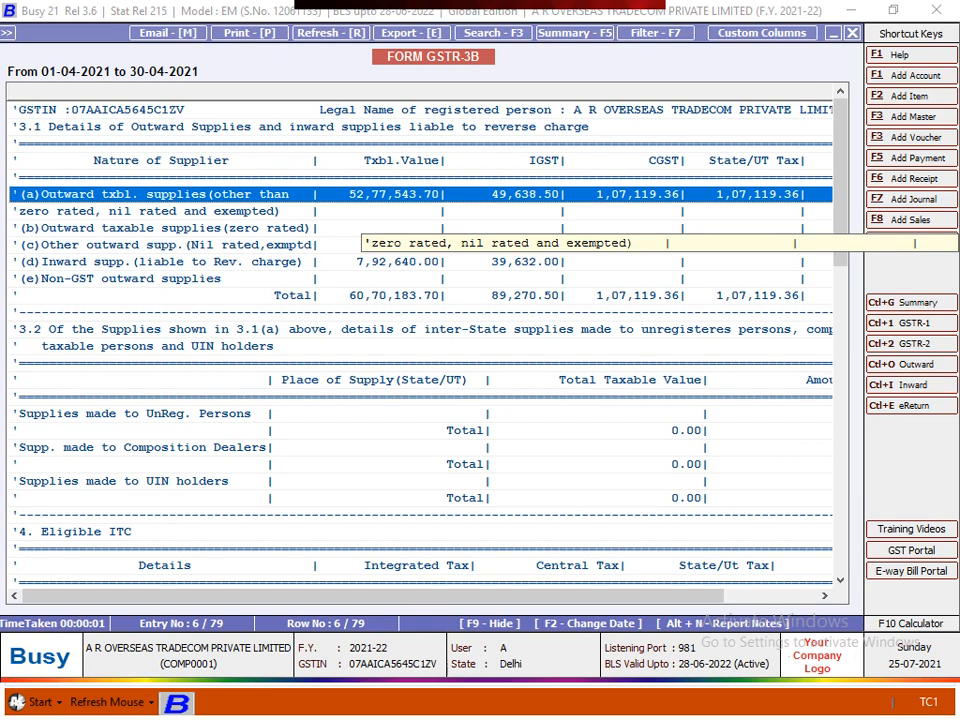
key("alt+Tab")
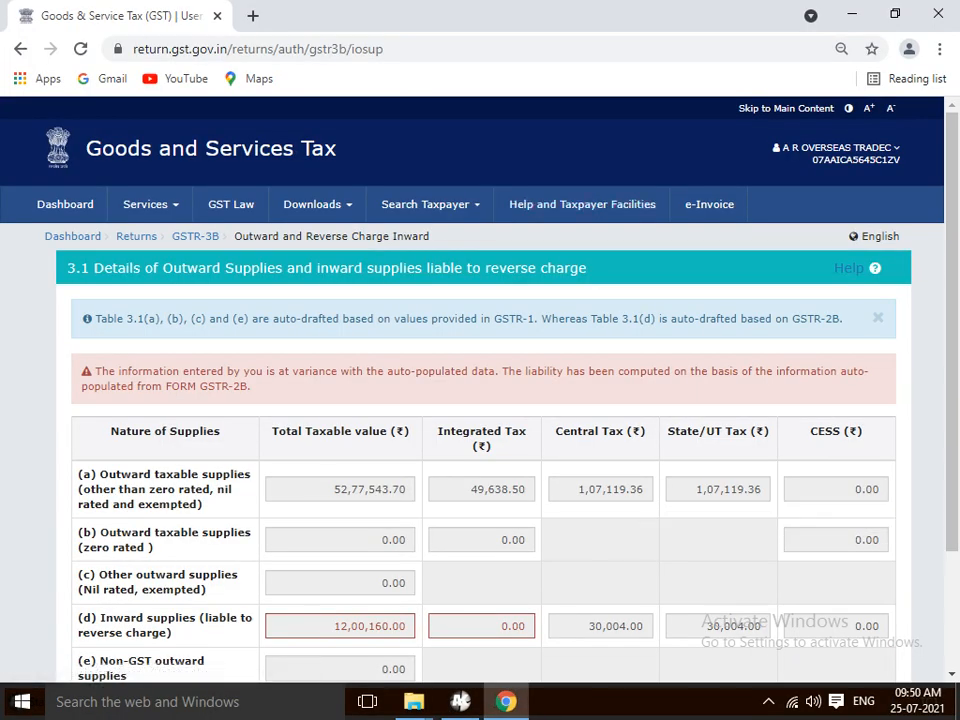
- Check the reverse-charge inward supplies, Total and Non-GST outward supplies rows of table 3.1
scroll(728, 489, "down", 2)
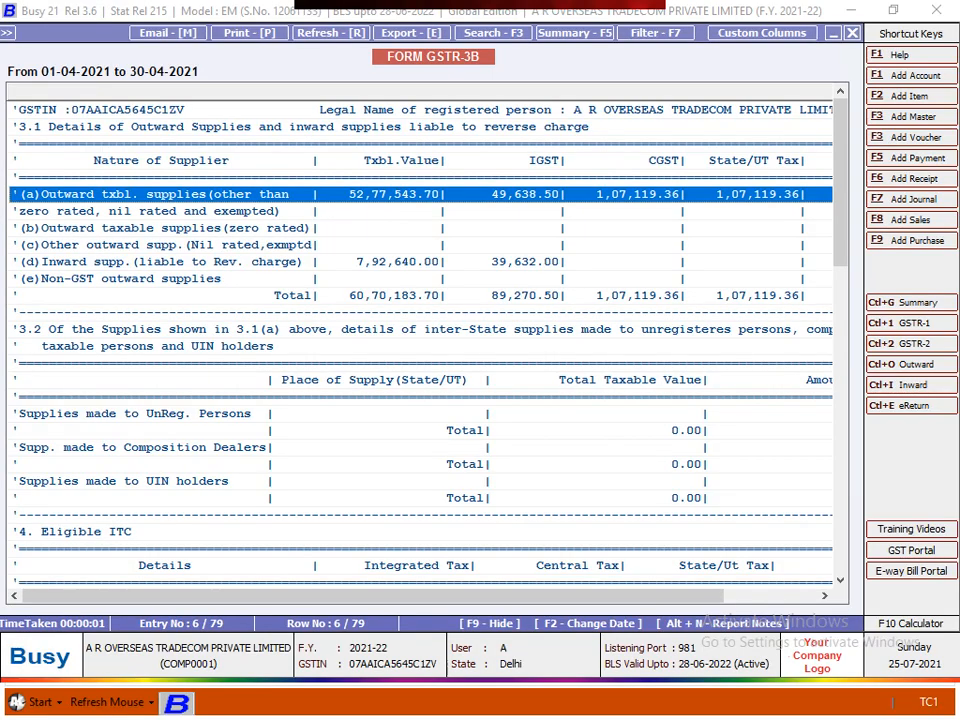
left_click(160, 261)
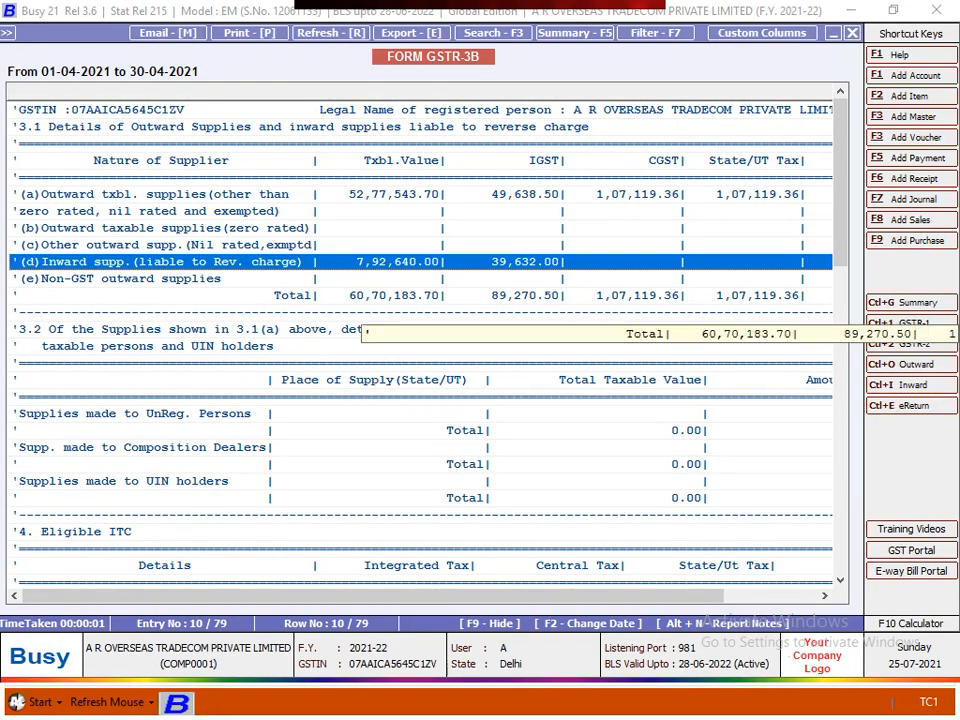
left_click(362, 297)
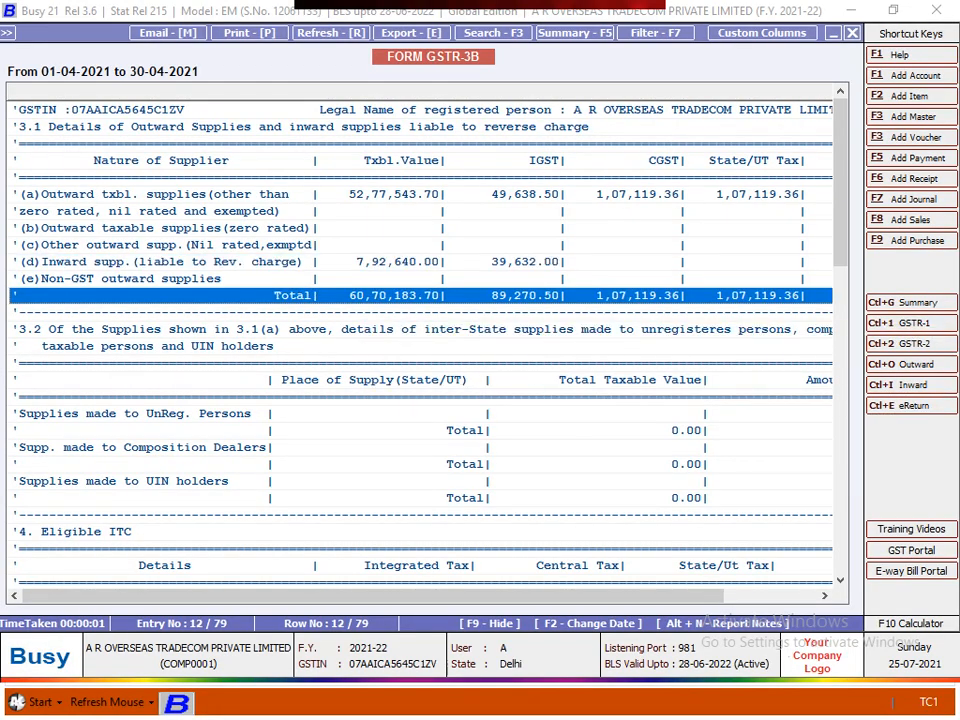
left_click(362, 279)
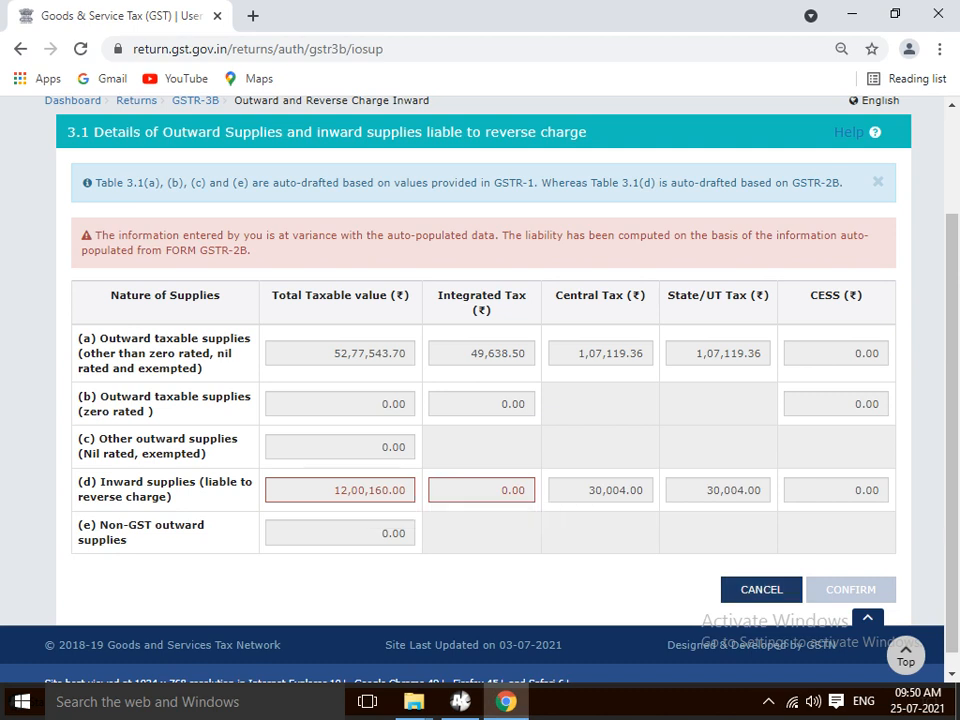
- Cancel out of table 3.1 and open the 4. Eligible ITC tile on the April summary
left_click(761, 590)
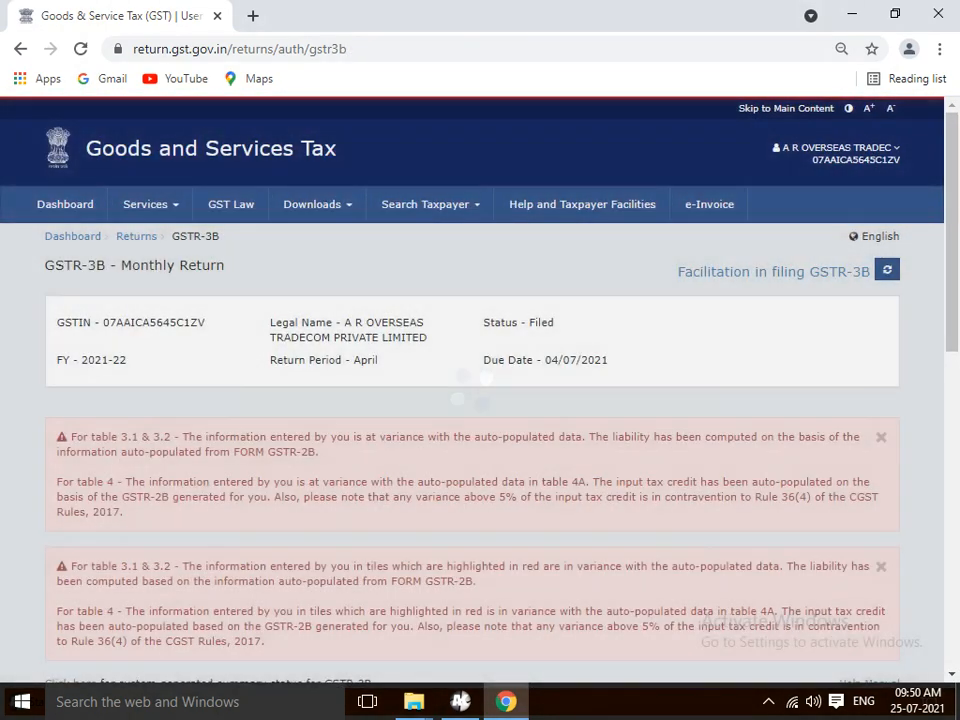
scroll(760, 195, "down", 2)
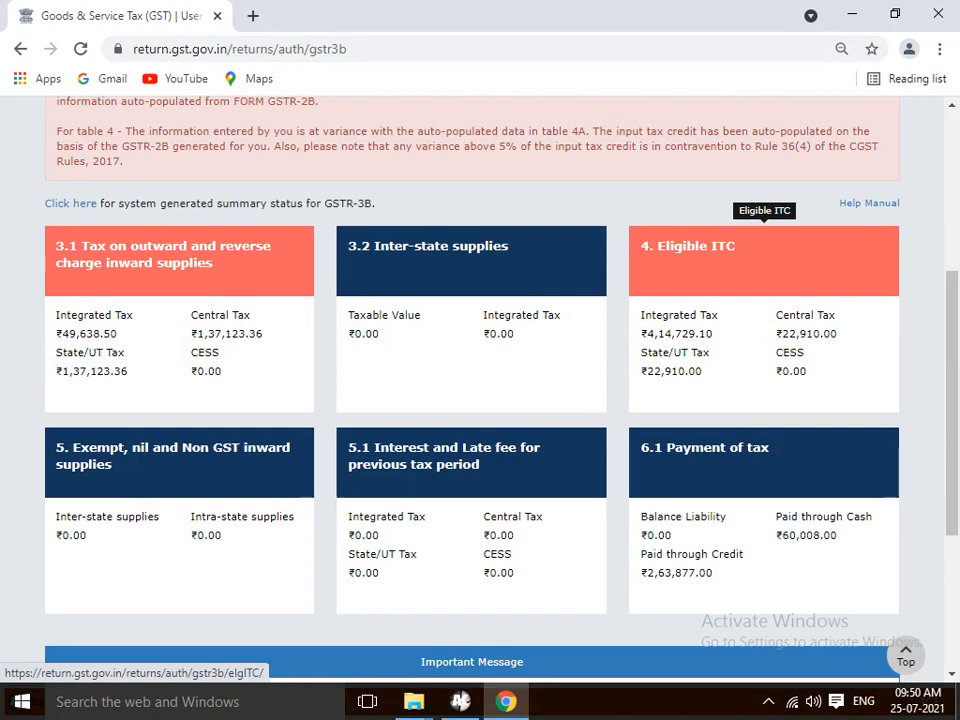
left_click(764, 255)
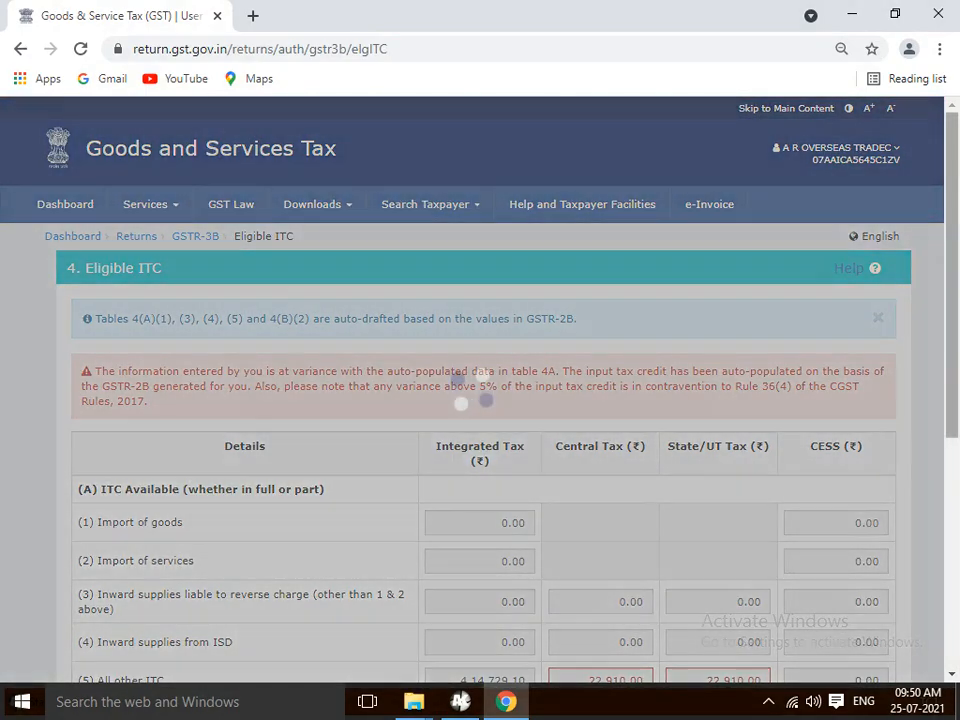
scroll(480, 400, "down", 3)
scroll(480, 400, "down", 1)
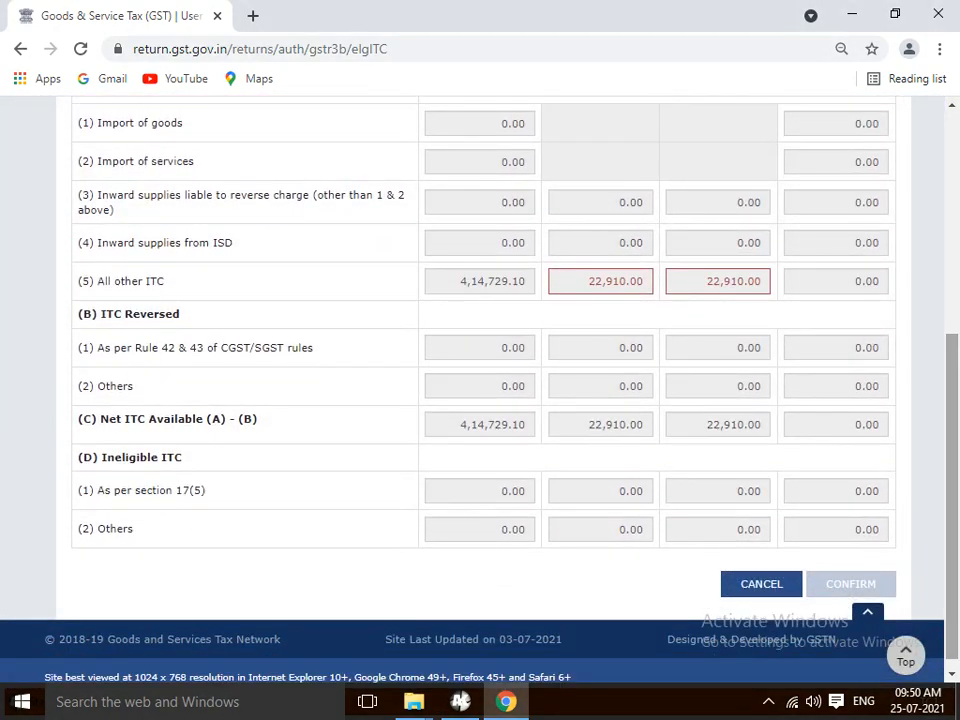
key("alt+Tab")
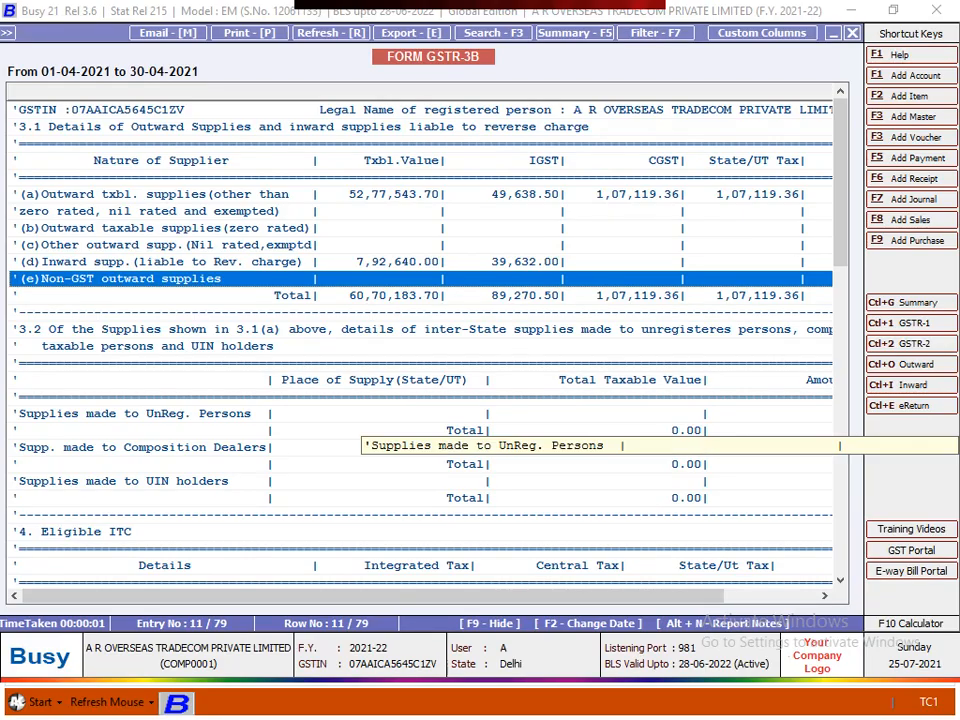
key("Down")
key("Down")
key("Down")
key("Down")
key("Down")
key("Down")
key("Down")
key("Down")
key("Down")
key("Down")
key("Down")
key("Down")
key("Down")
key("Down")
key("Down")
key("Down")
key("Down")
key("Down")
key("Down")
key("Down")
key("Down")
key("Down")
key("Down")
key("Down")
key("Down")
key("Down")
key("Down")
key("Down")
key("Down")
key("Down")
key("Down")
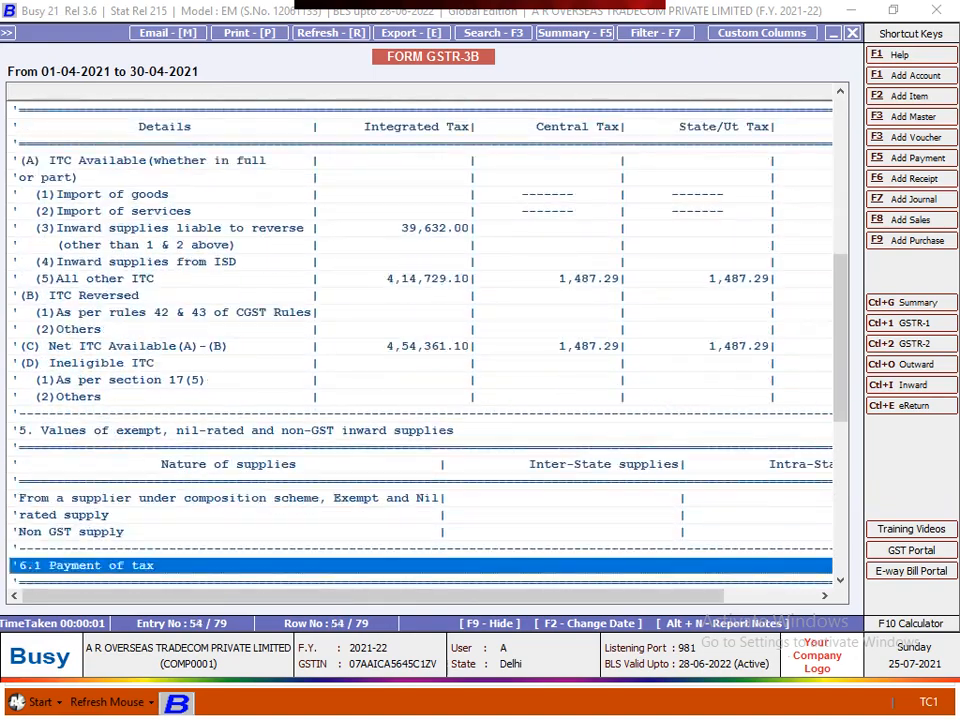
key("Up")
key("Up")
key("Up")
key("Up")
key("Up")
key("Up")
key("Up")
key("Up")
key("Up")
key("Up")
key("Up")
key("Up")
key("Up")
key("Up")
key("Up")
key("Up")
key("Up")
key("alt+Tab")
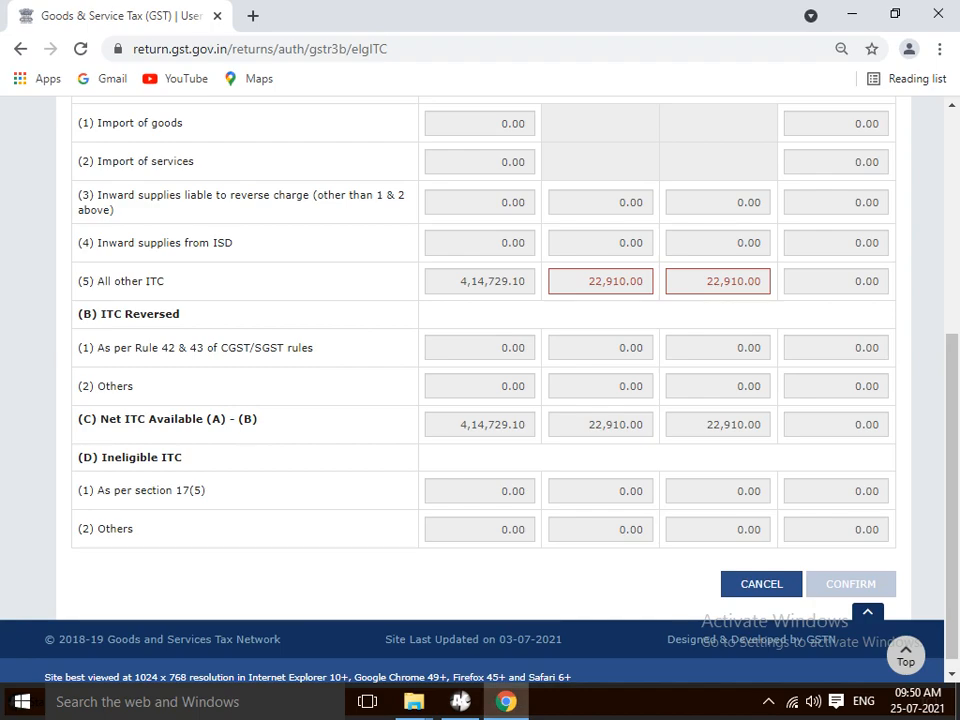
key("alt+Tab")
key("Down")
key("Down")
key("Down")
key("Down")
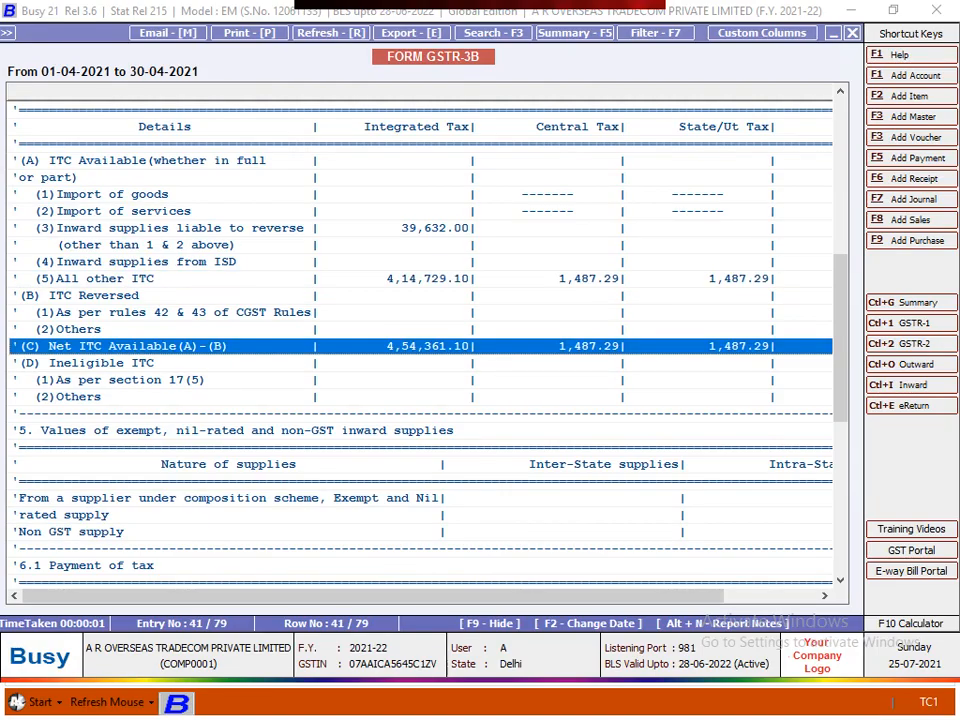
key("Up")
key("Up")
key("Up")
key("Up")
key("Down")
key("Down")
key("Down")
key("Down")
key("alt+Tab")
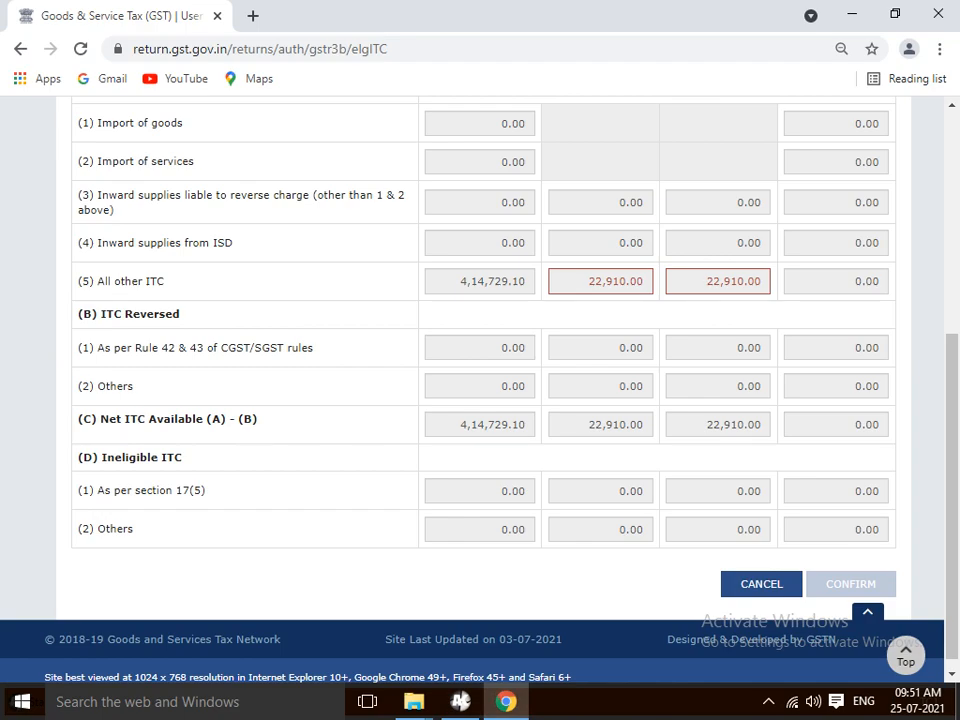
left_click(461, 701)
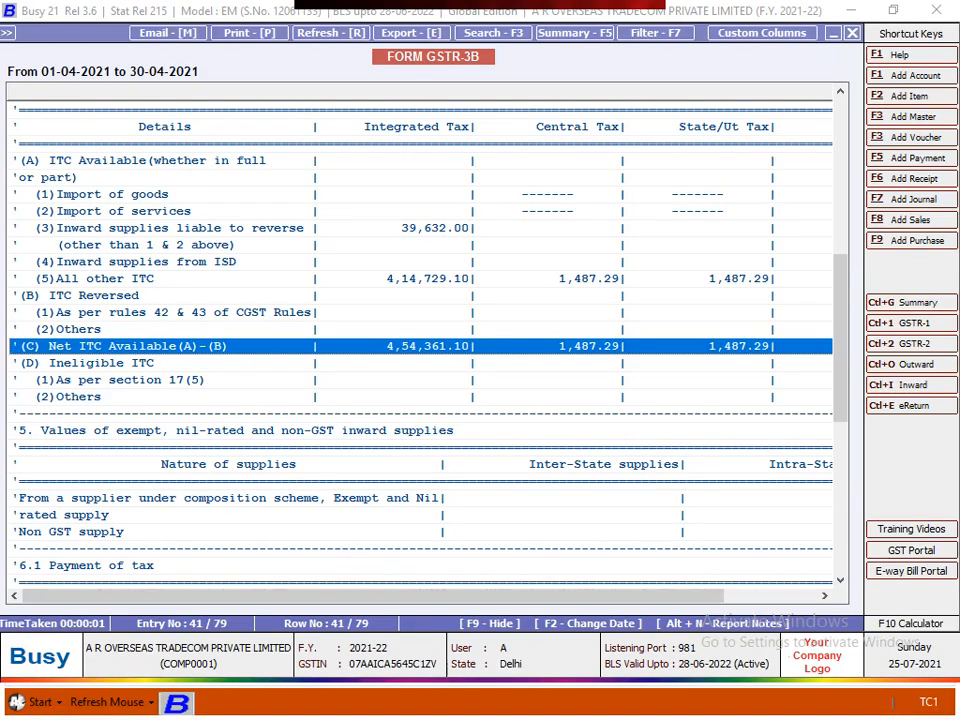
key("alt+Tab")
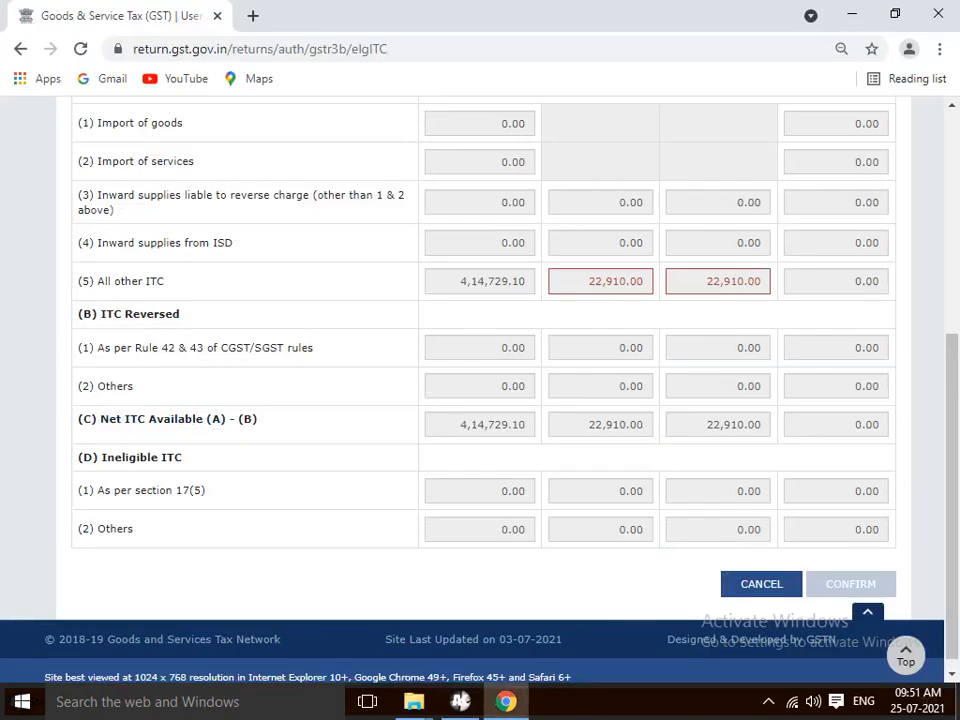
scroll(480, 350, "down", 1)
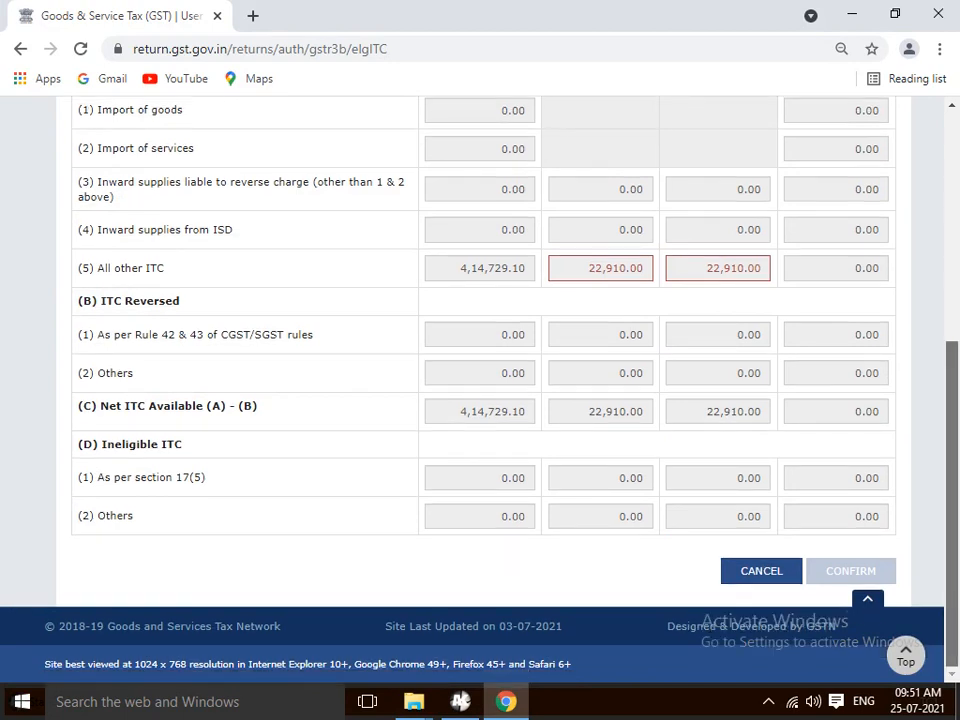
scroll(480, 350, "up", 1)
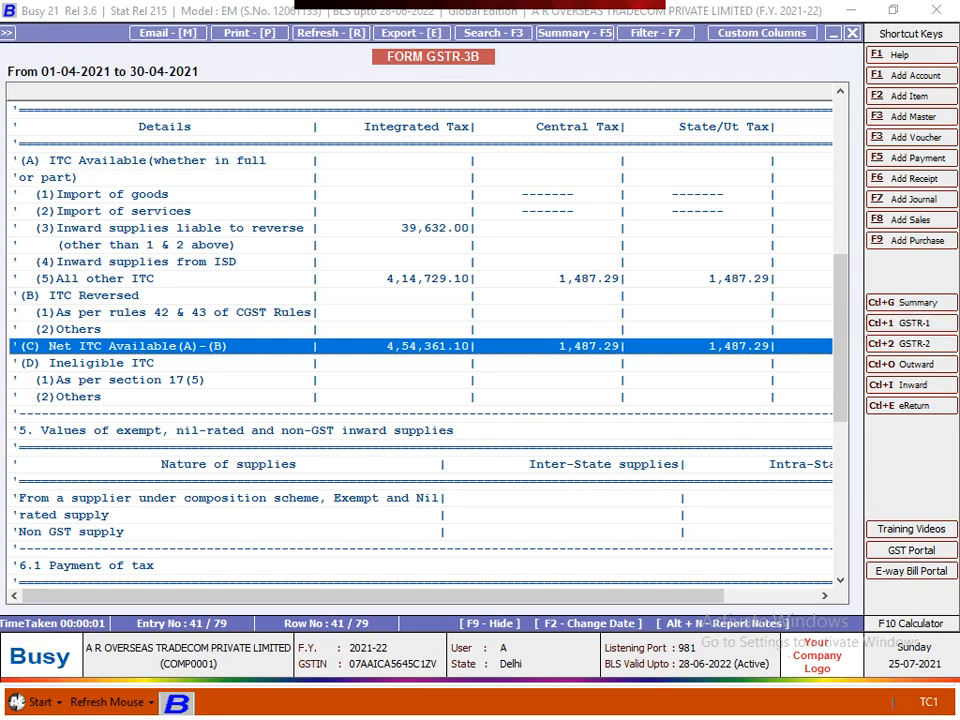
key("alt+Tab")
left_click_drag(951, 500, 951, 504)
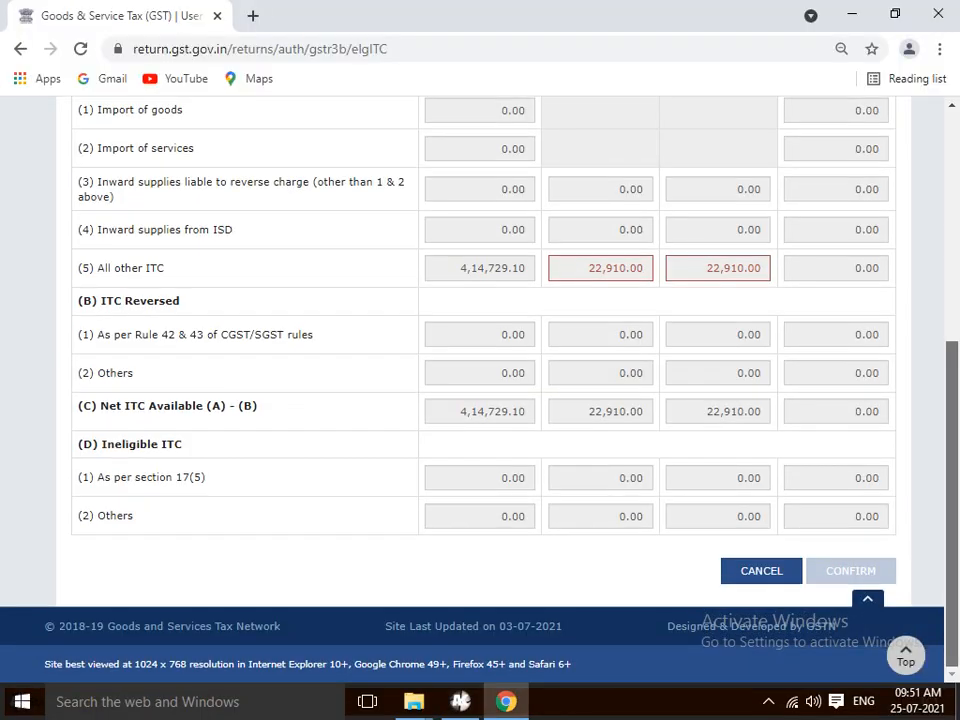
- Cancel out of Eligible ITC and exit the April 2021 GSTR-3B summary to File Returns
left_click(761, 571)
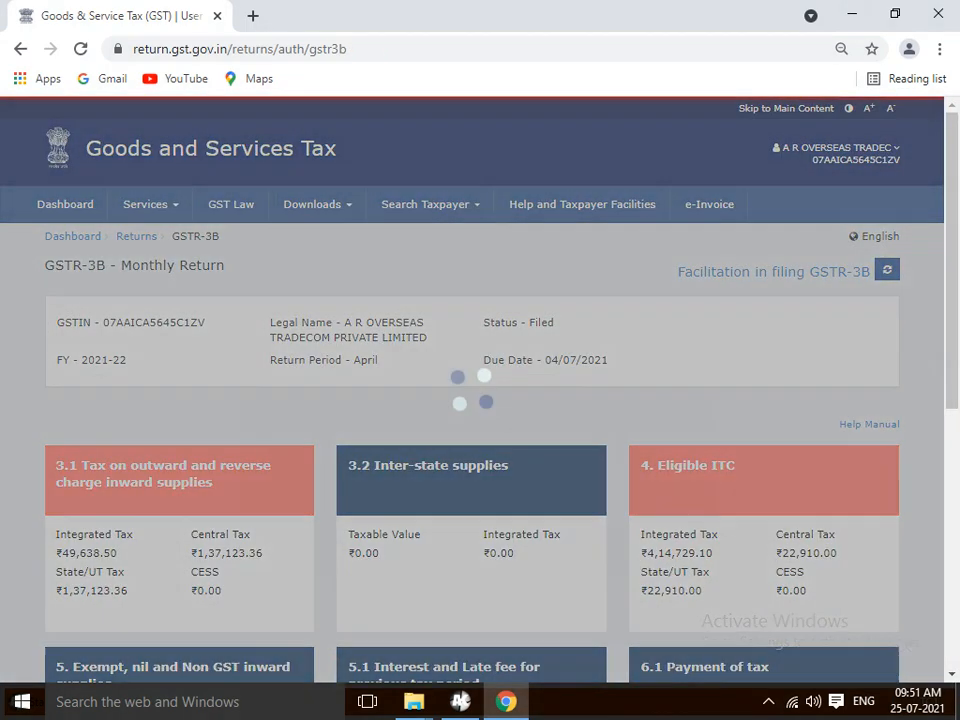
scroll(480, 390, "down", 10)
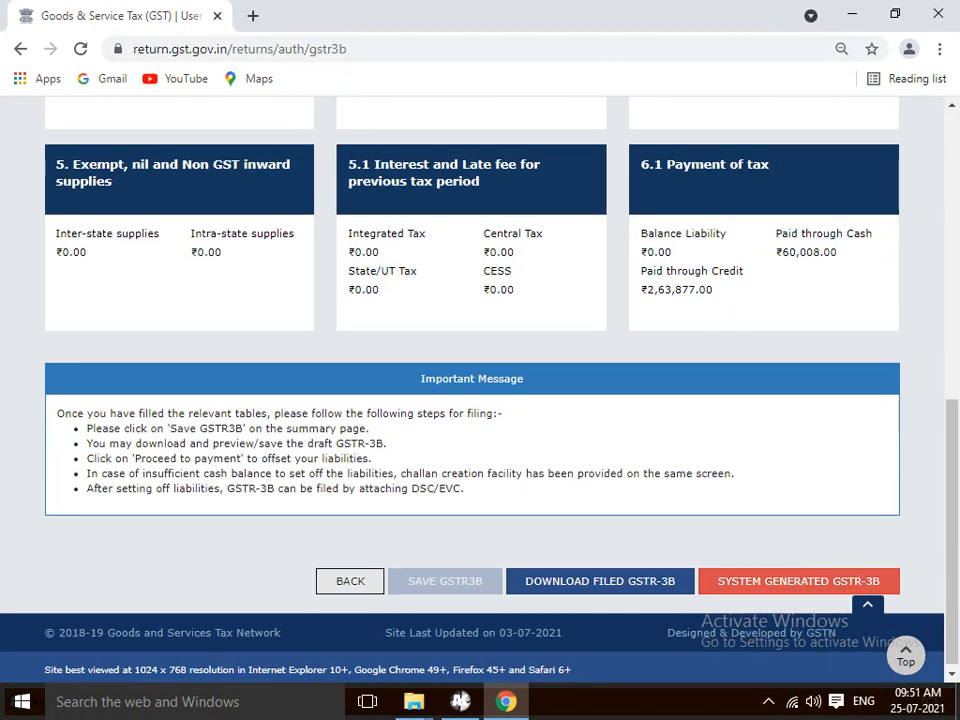
left_click(350, 581)
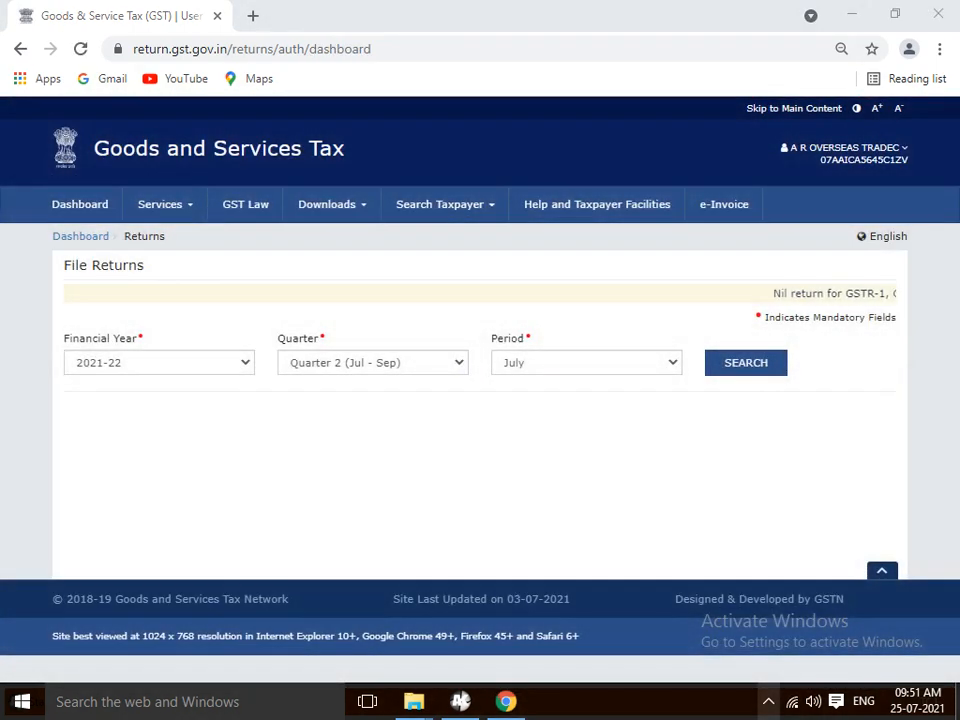
left_click(768, 702)
left_click(768, 663)
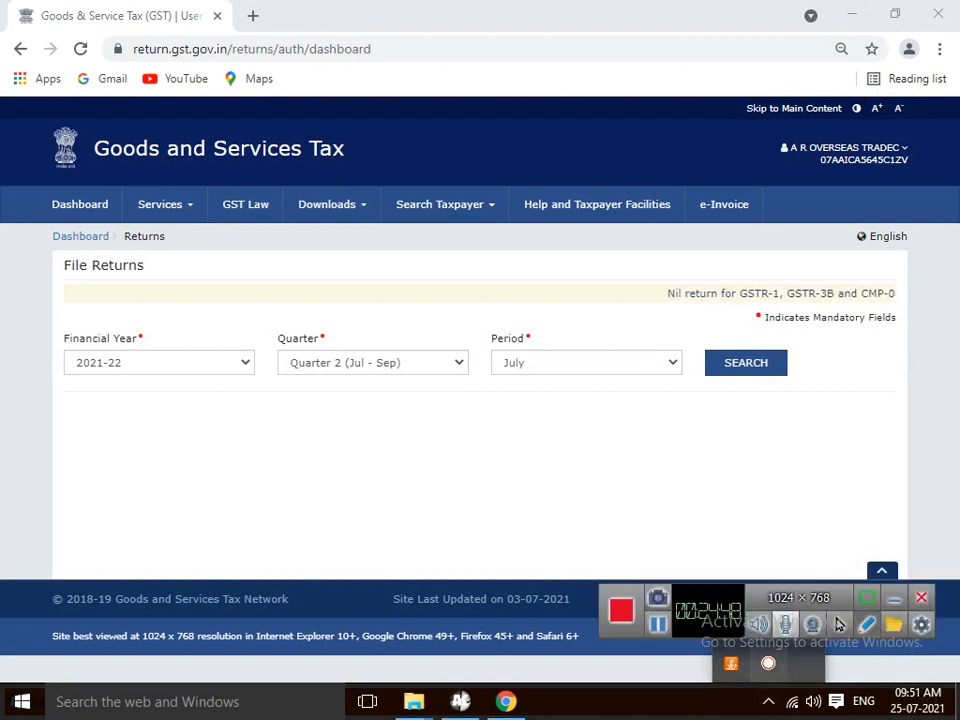
left_click(922, 598)
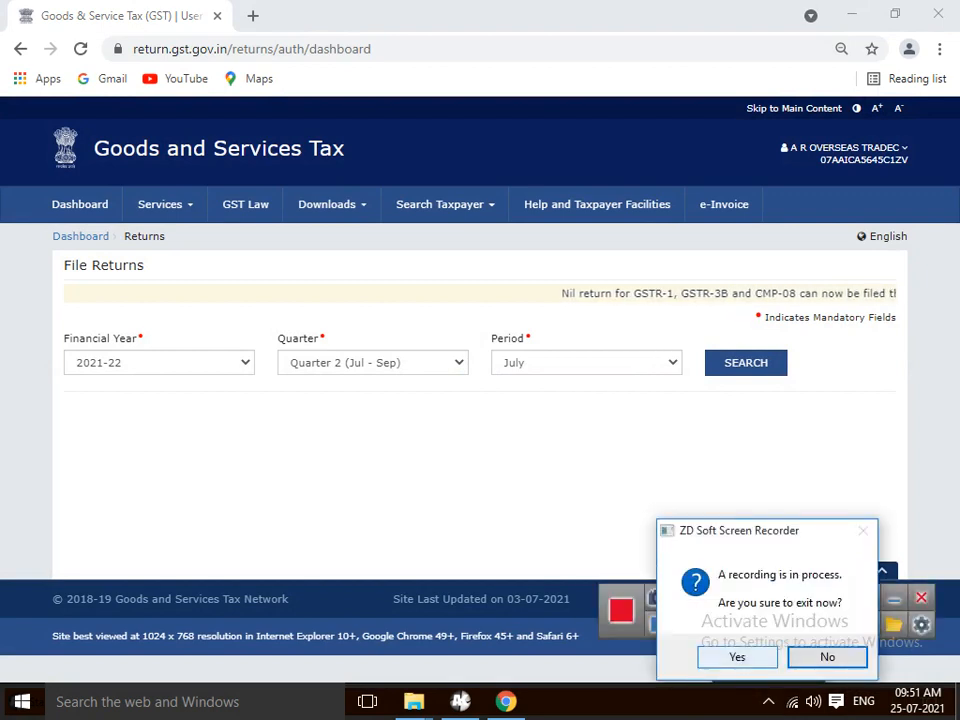